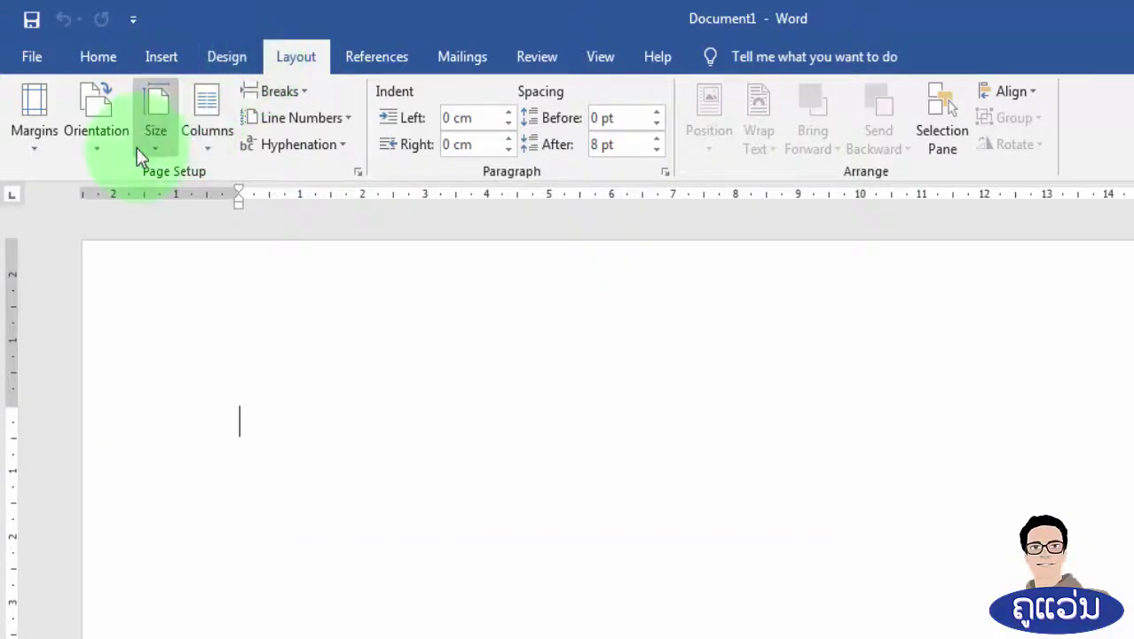
Set the paper size to A4 and the top and bottom page margins to 2 cm
click(155, 149)
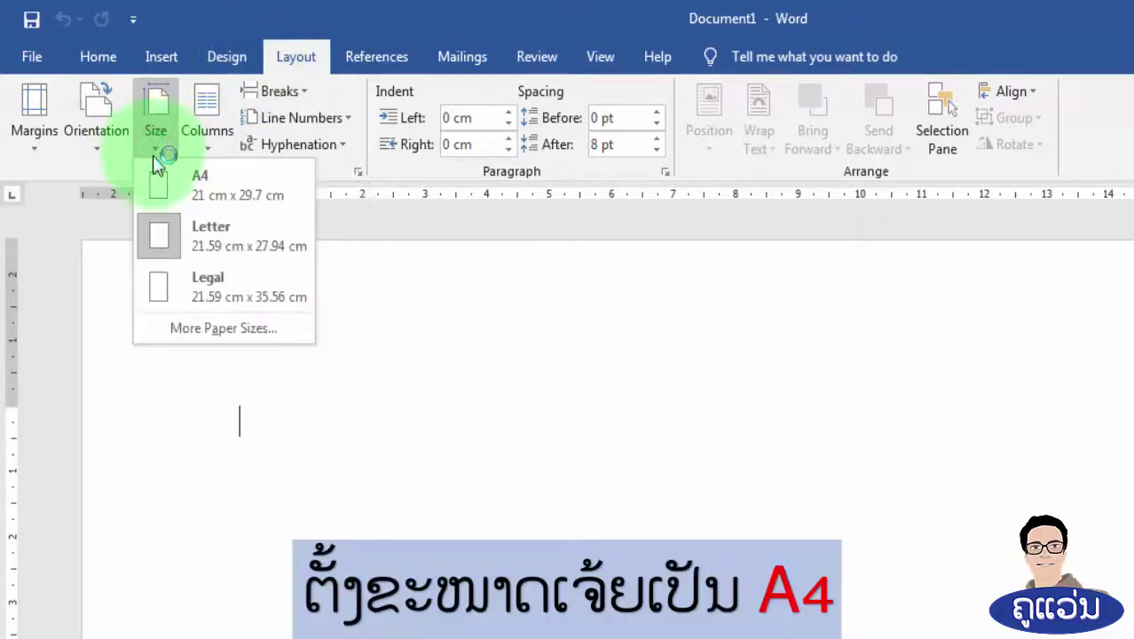
click(246, 182)
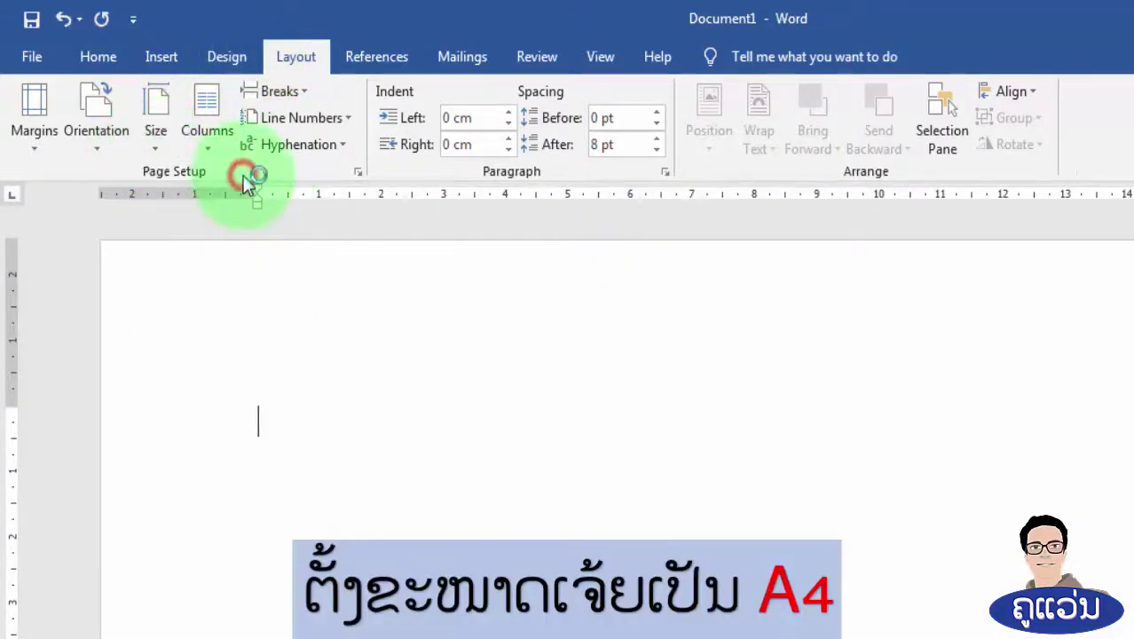
click(32, 133)
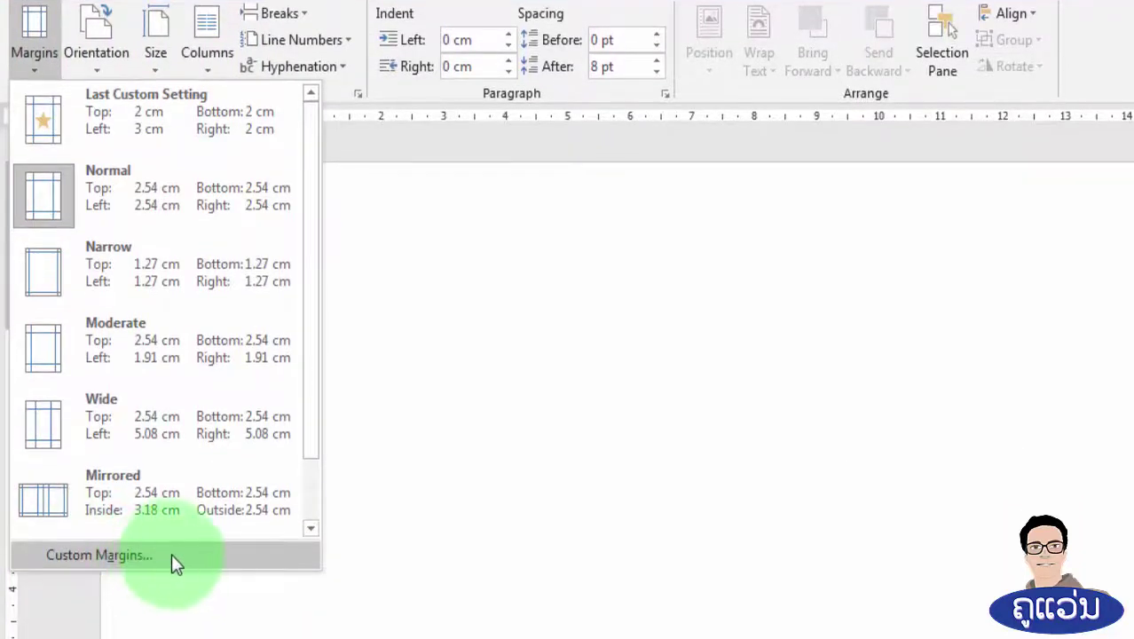
click(168, 559)
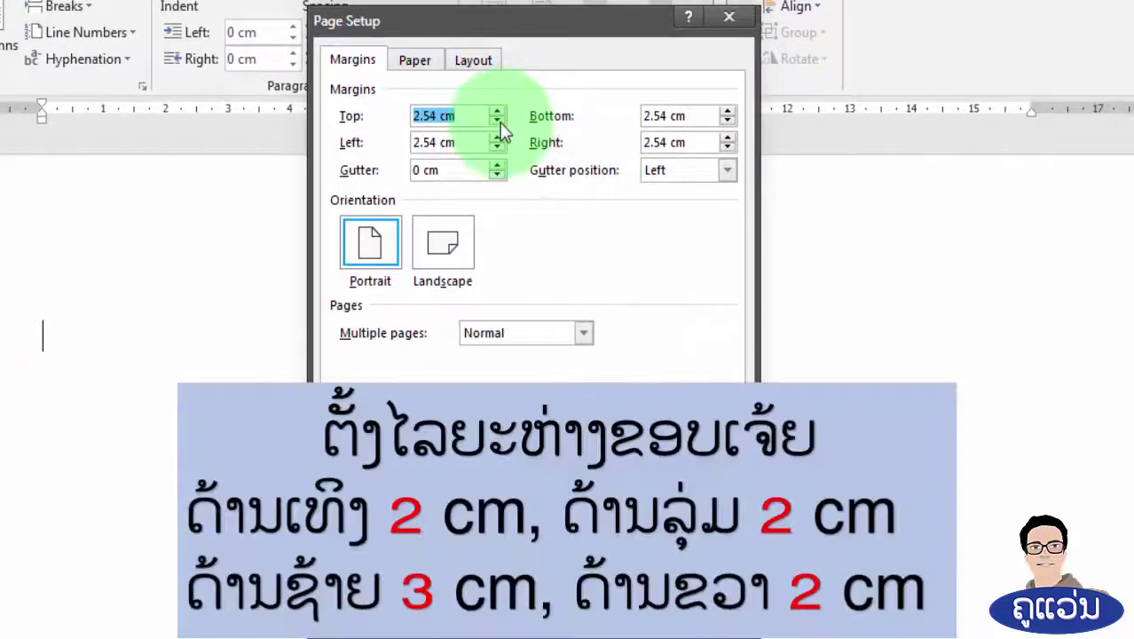
click(497, 122)
click(498, 121)
click(497, 121)
click(728, 121)
click(727, 121)
click(728, 121)
click(727, 122)
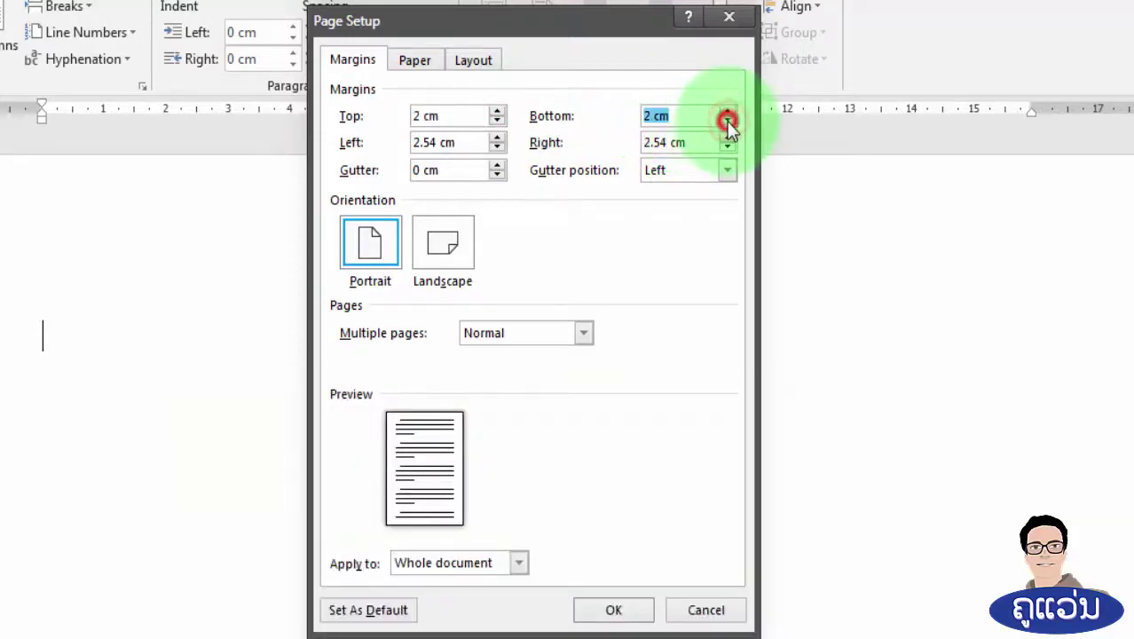
Set the left margin to 3 cm and the right margin to 2 cm, and apply the page setup
click(498, 137)
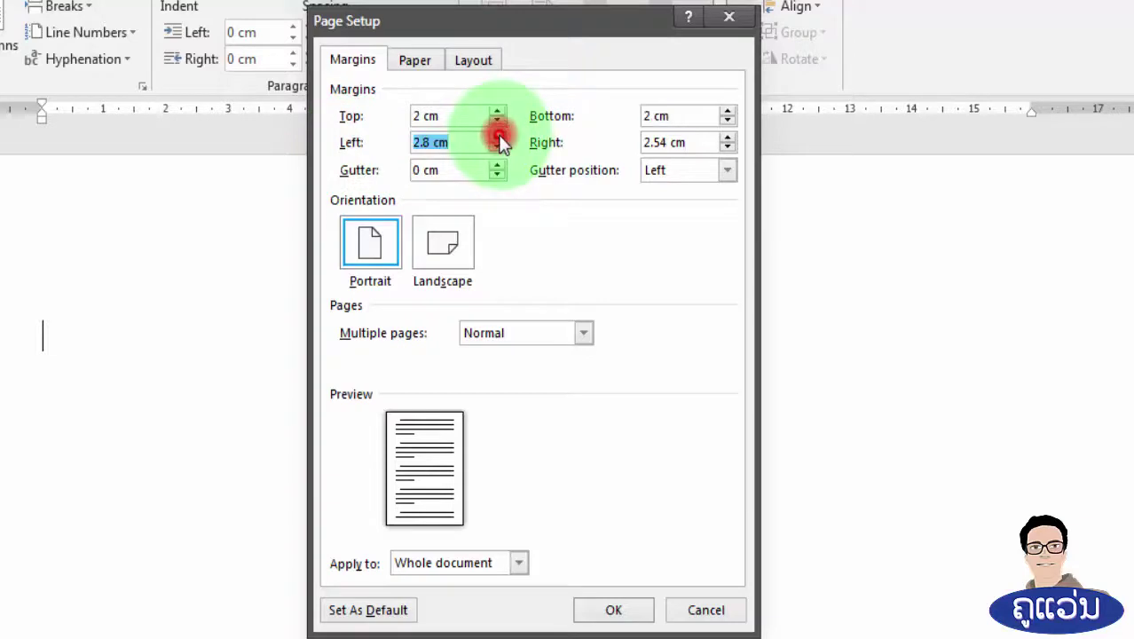
click(498, 137)
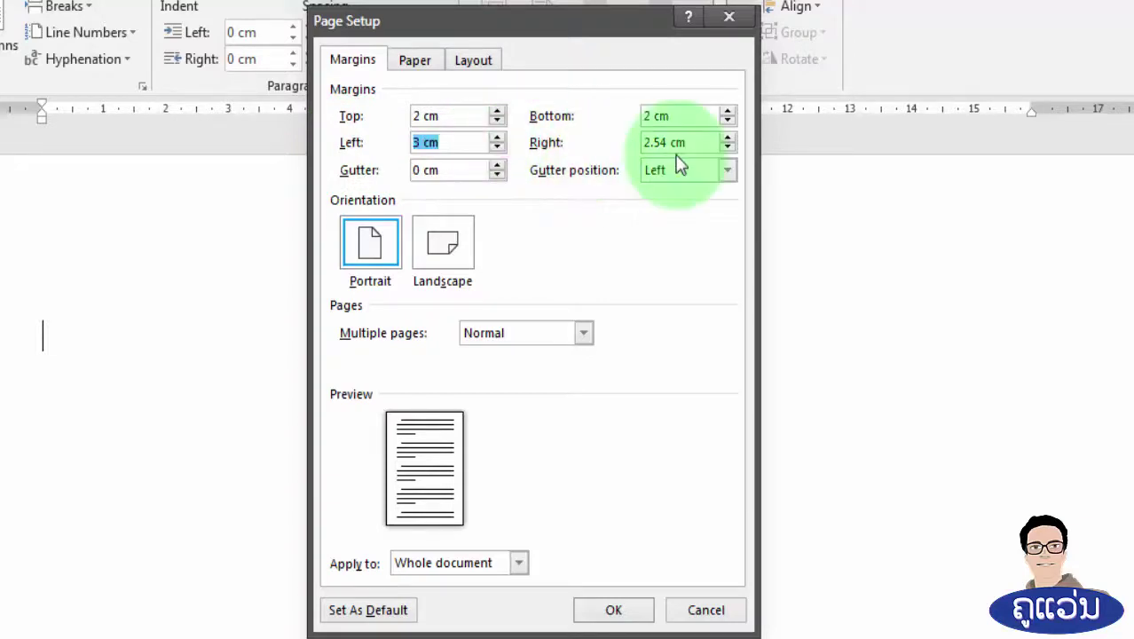
click(728, 148)
click(728, 148)
click(728, 147)
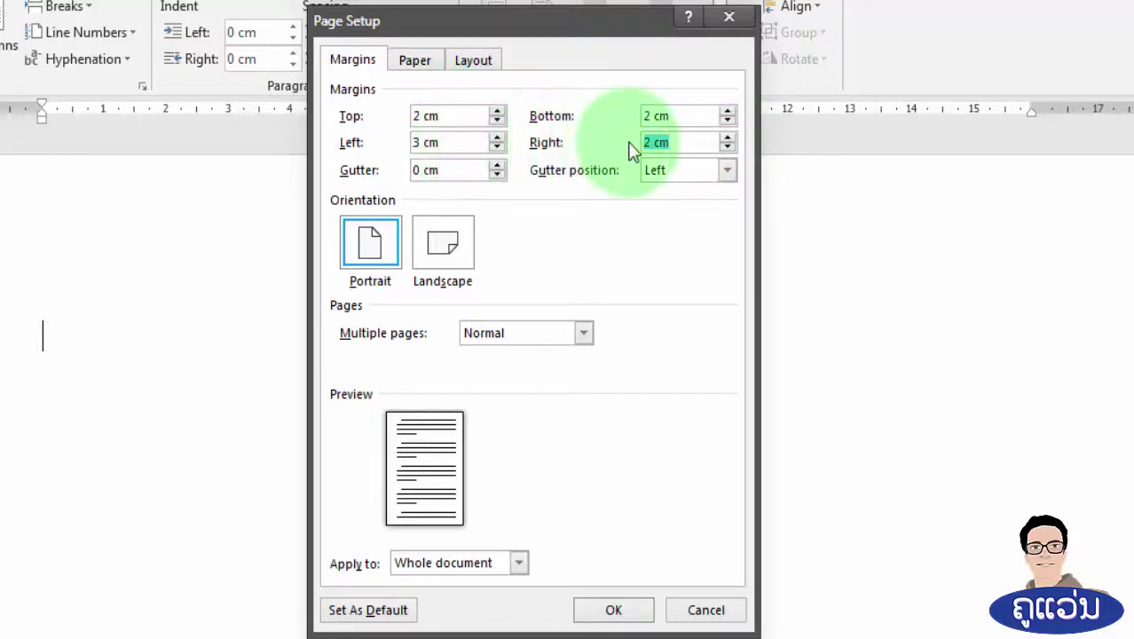
click(606, 612)
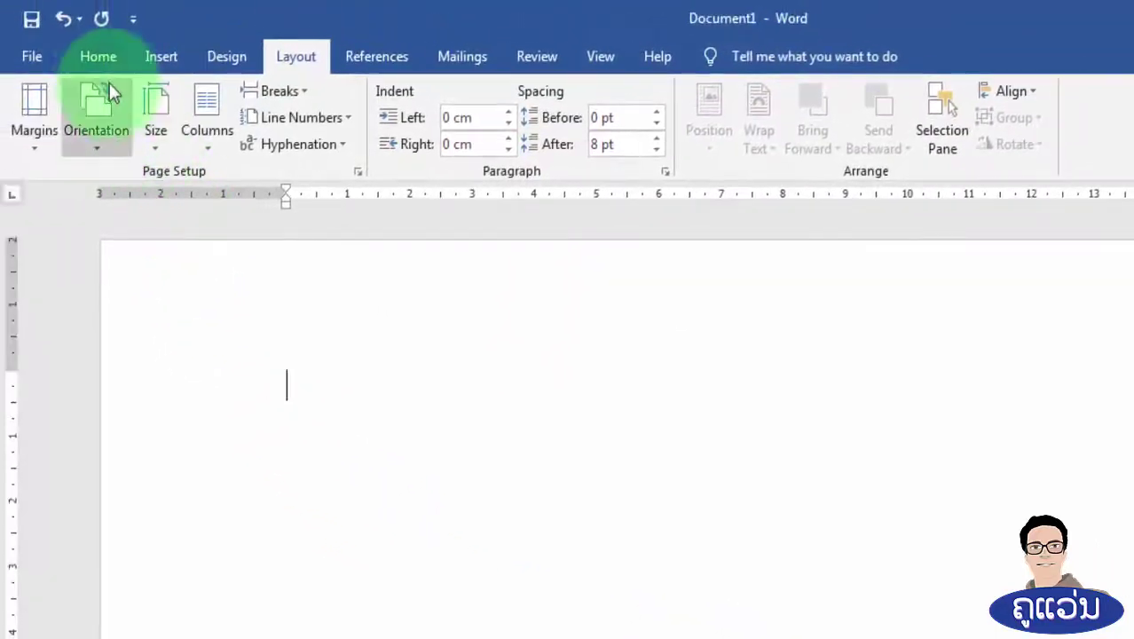
Apply the No Spacing style to the empty paragraph and set its font to Phetsarath OT, size 12
click(102, 63)
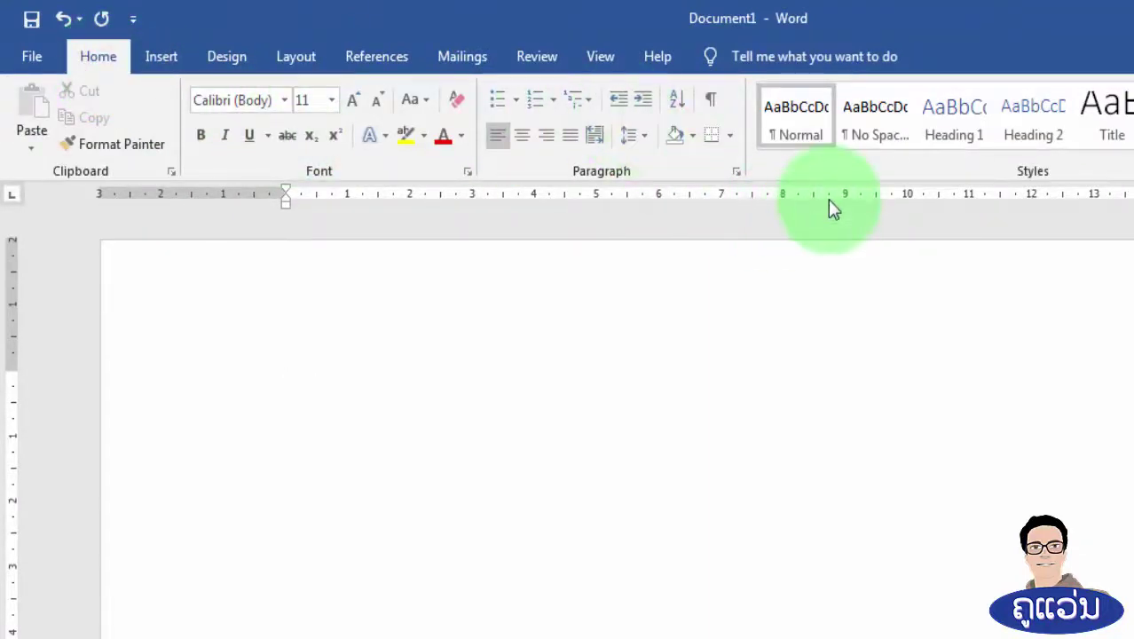
click(866, 147)
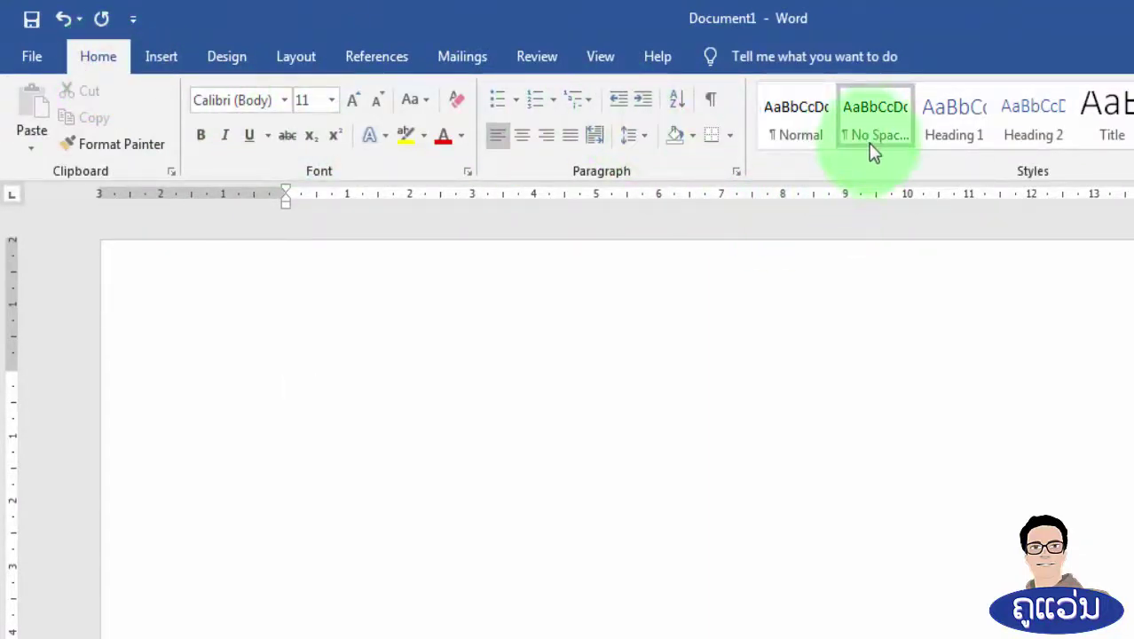
click(285, 105)
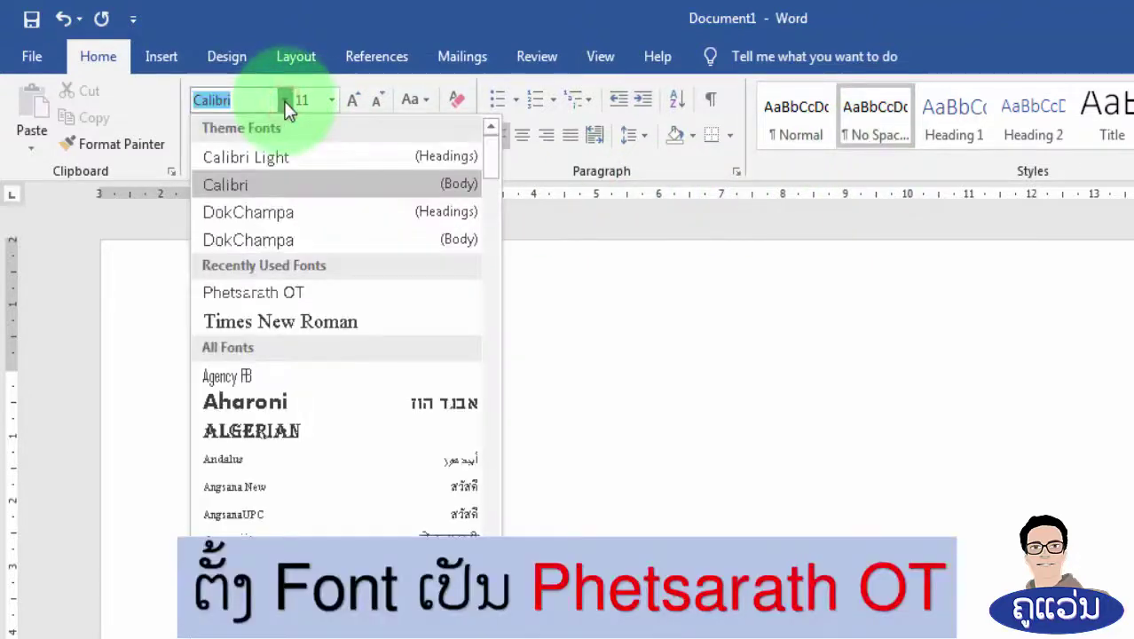
click(286, 295)
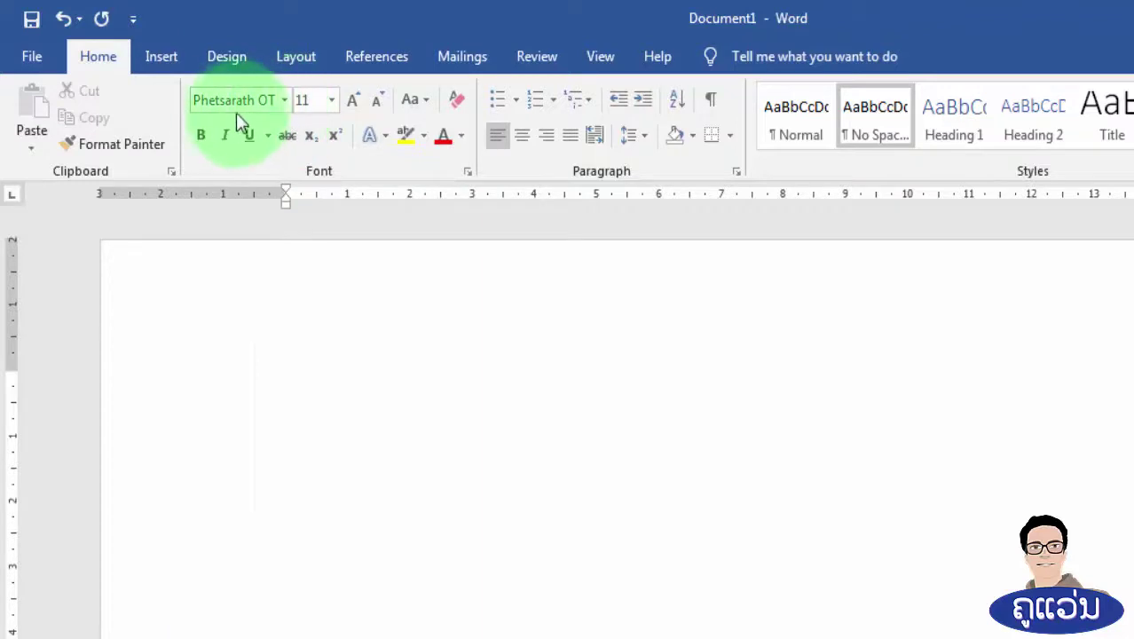
click(330, 101)
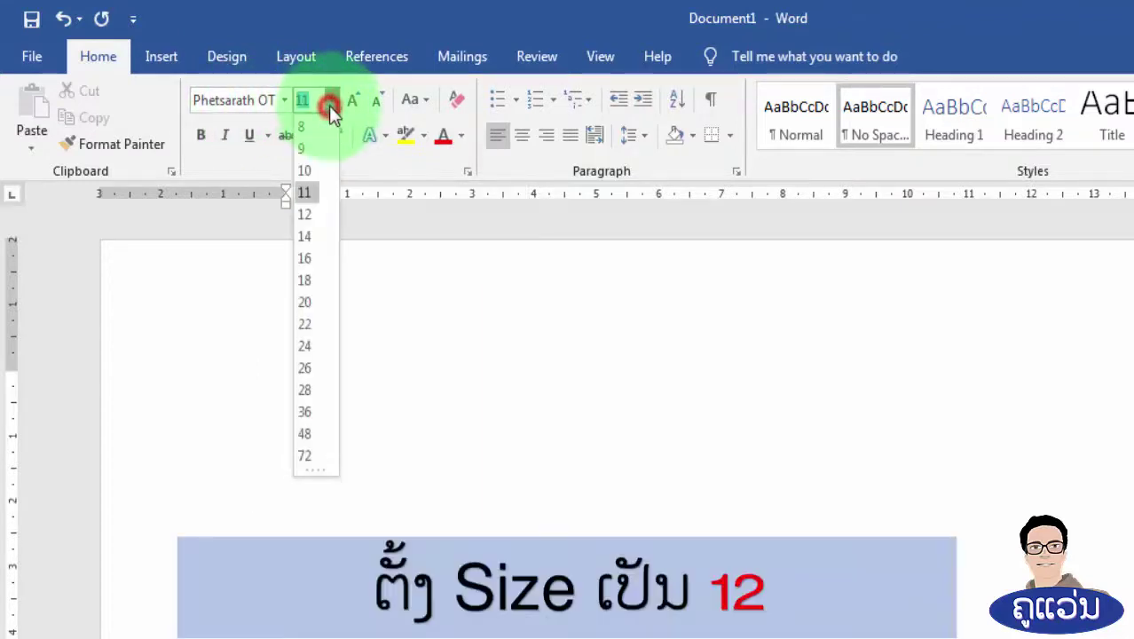
click(305, 215)
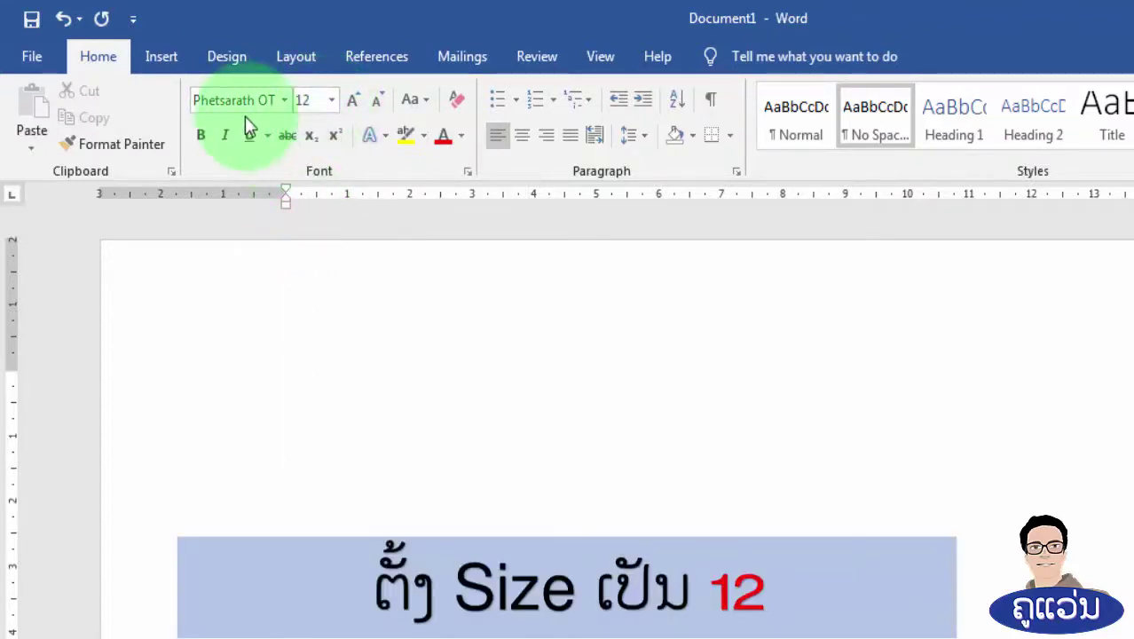
Insert a table with two columns and eight rows, and merge the two cells of its first row
click(165, 64)
click(158, 119)
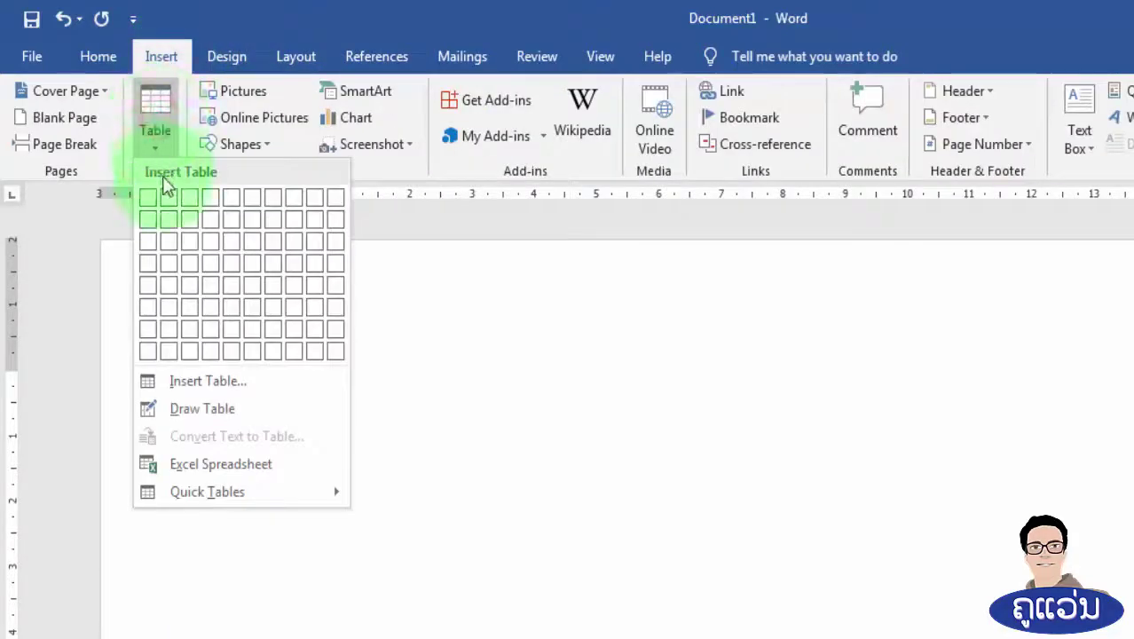
click(168, 349)
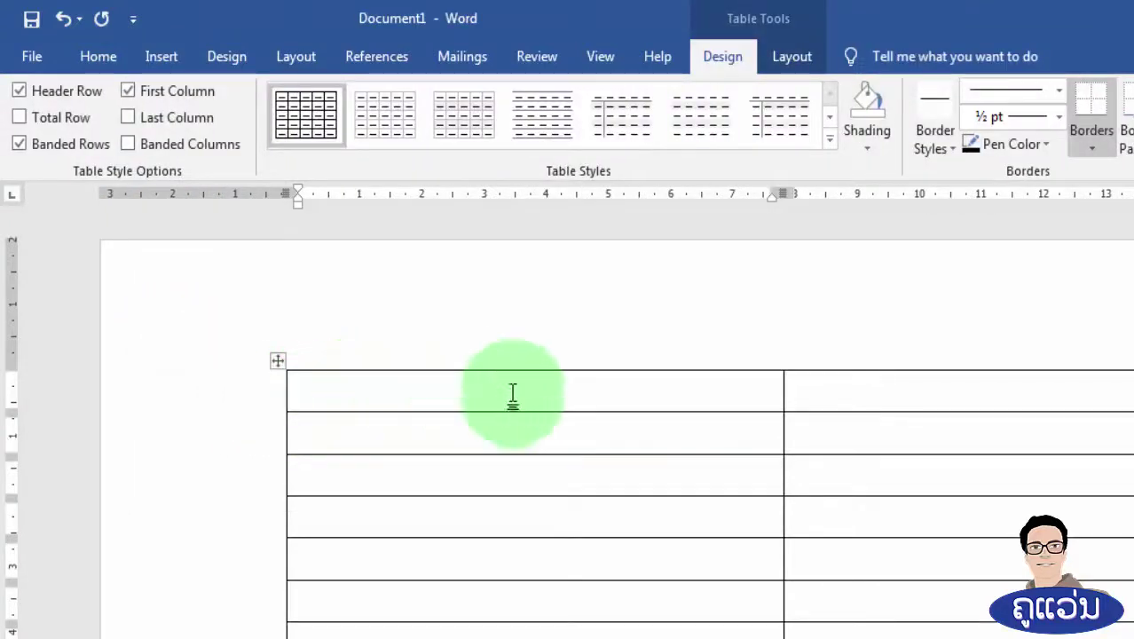
drag(514, 390, 829, 394)
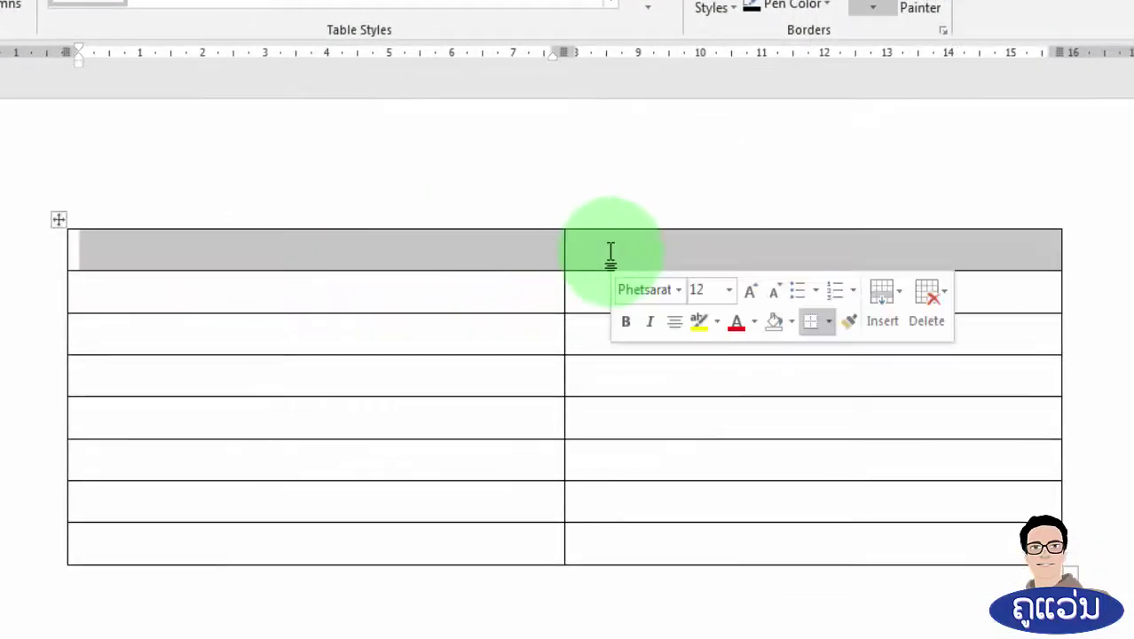
right_click(611, 254)
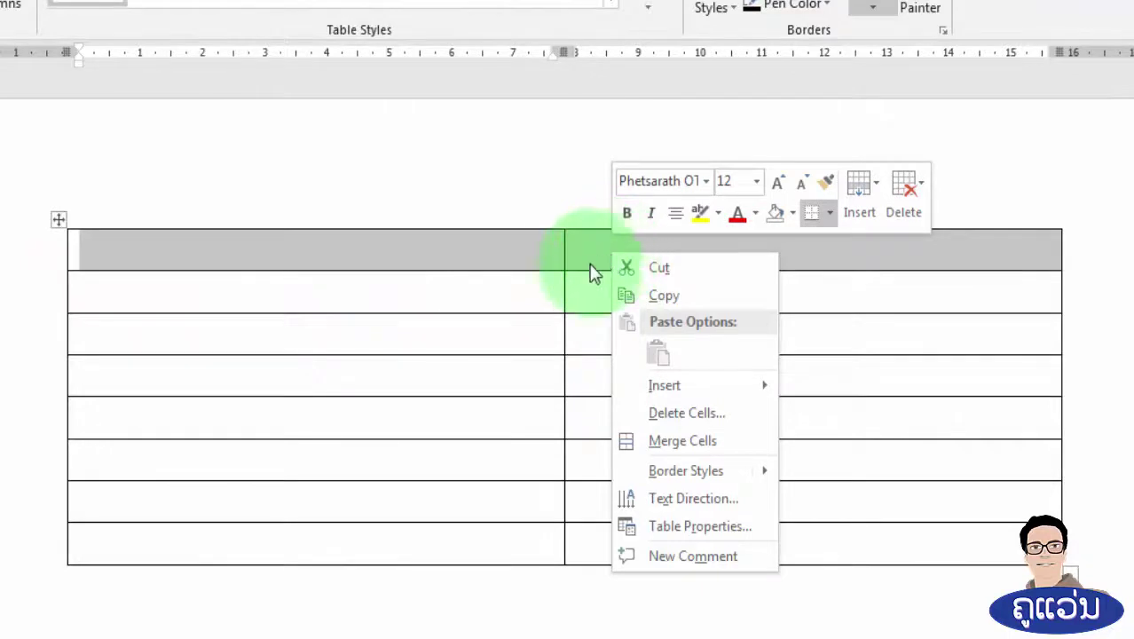
click(655, 443)
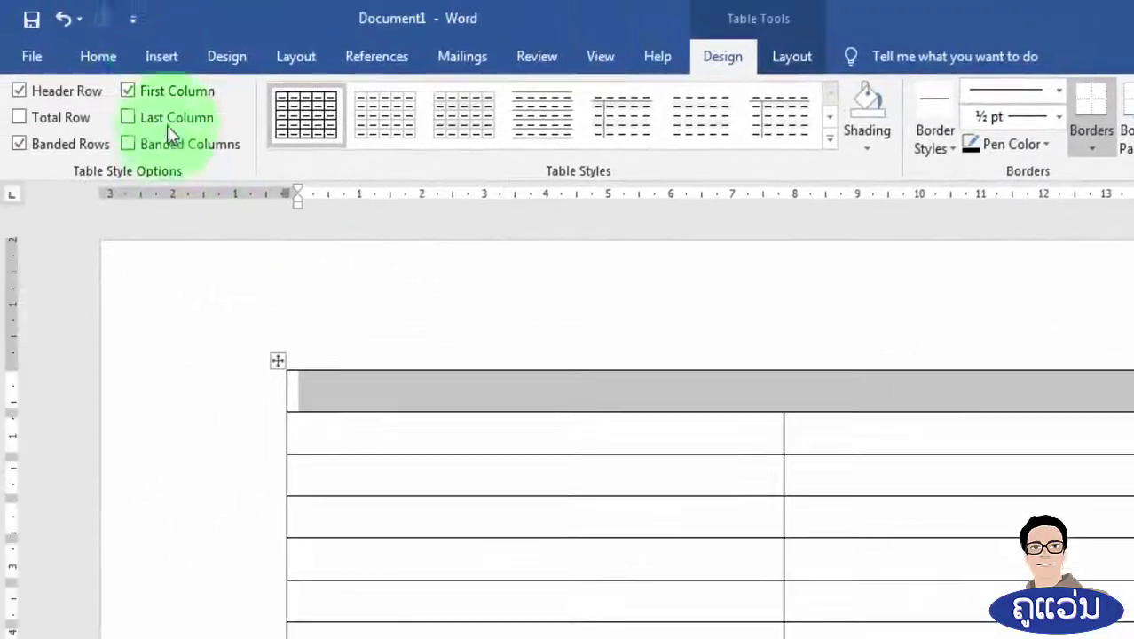
Insert the emblem picture 1556601495688.png from the Pictures library into the merged first row
click(160, 56)
click(232, 91)
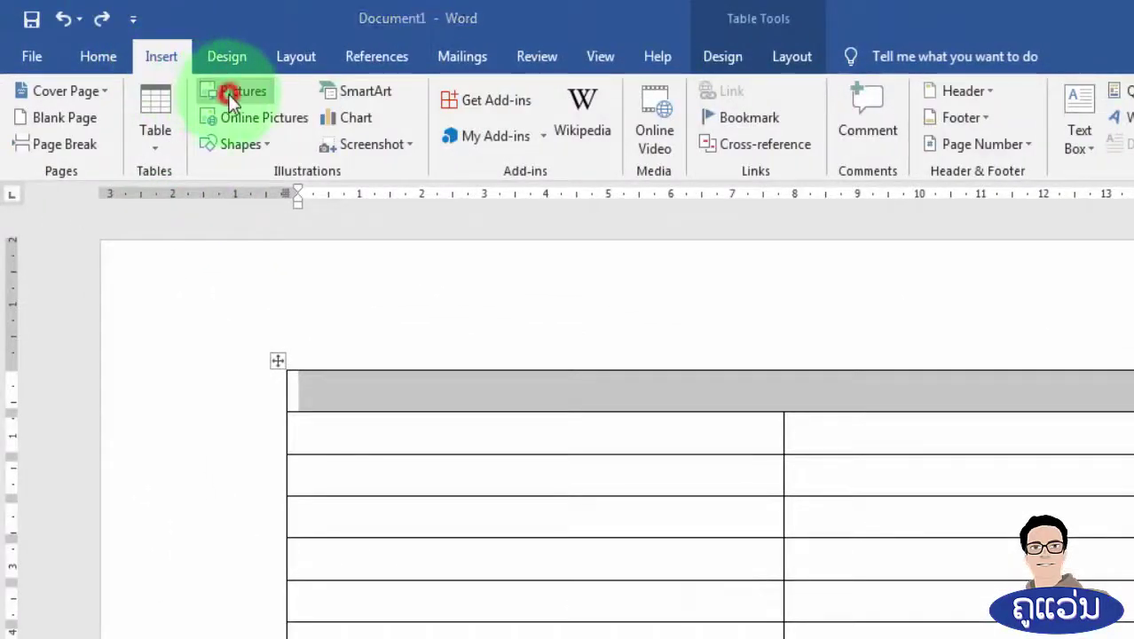
click(241, 222)
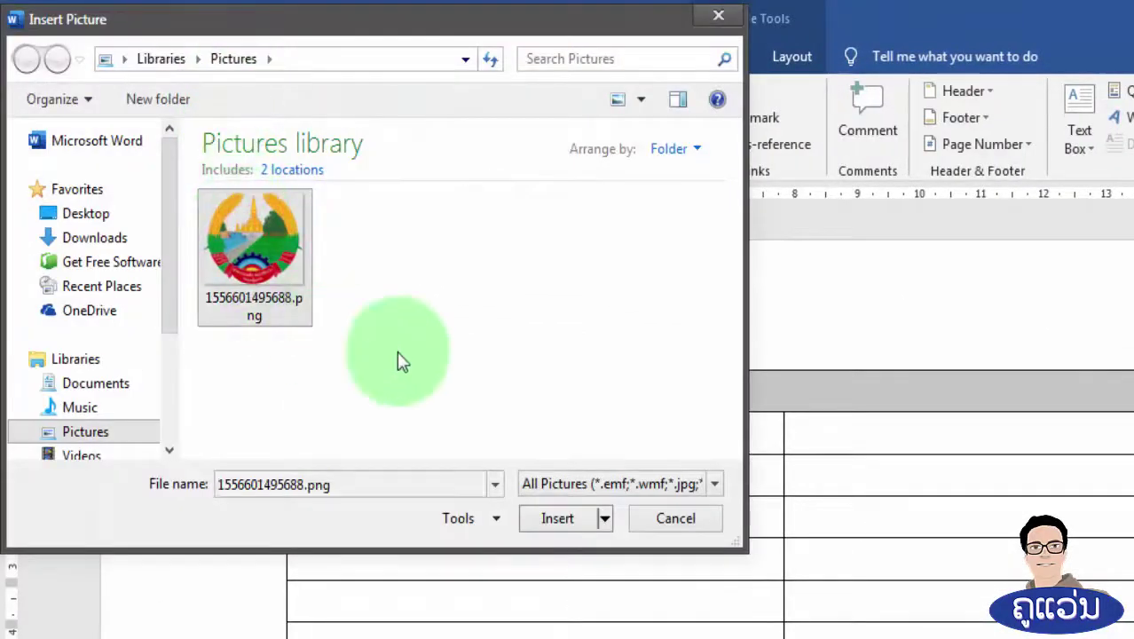
click(559, 520)
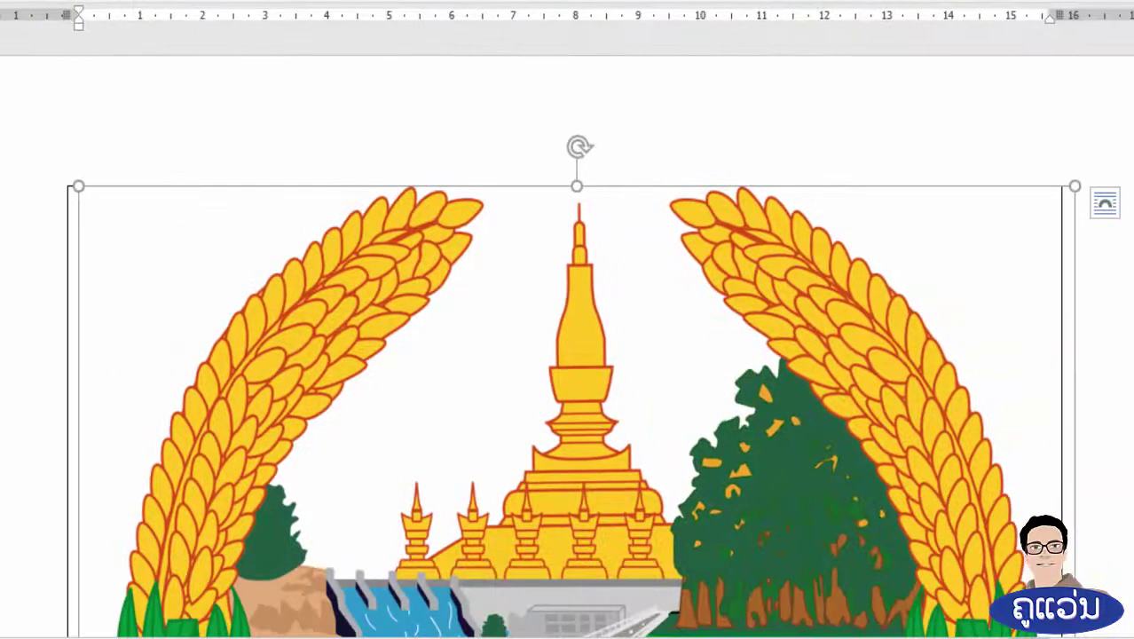
Resize the emblem picture to 2 cm high and 2 cm wide with the aspect ratio unlocked
scroll(568, 355, down, 8)
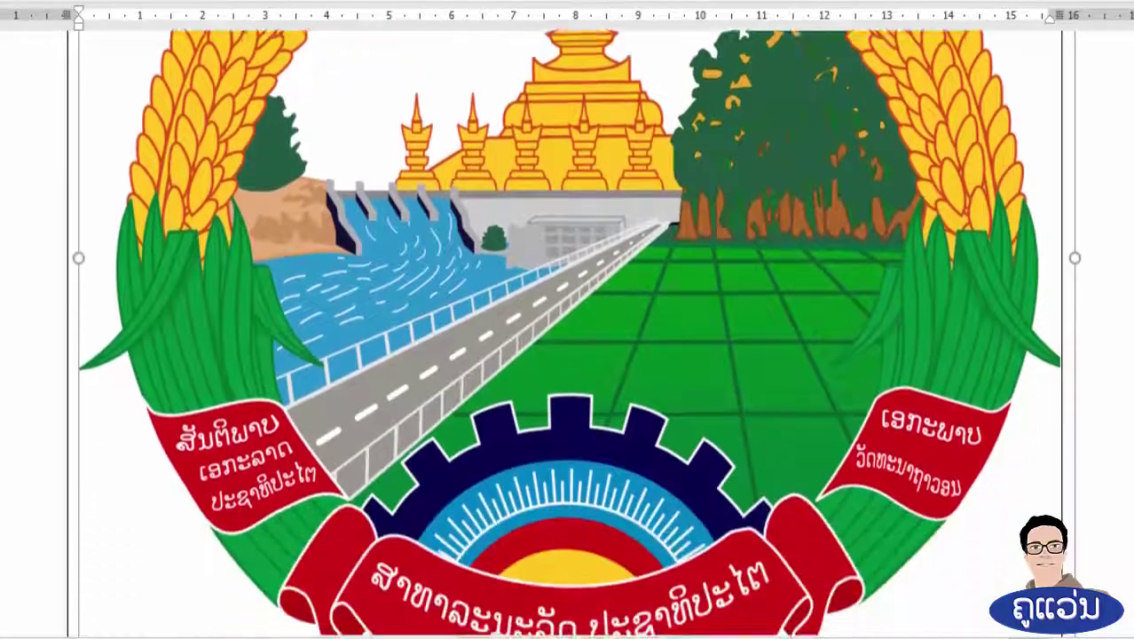
scroll(568, 334, down, 2)
scroll(568, 334, up, 6)
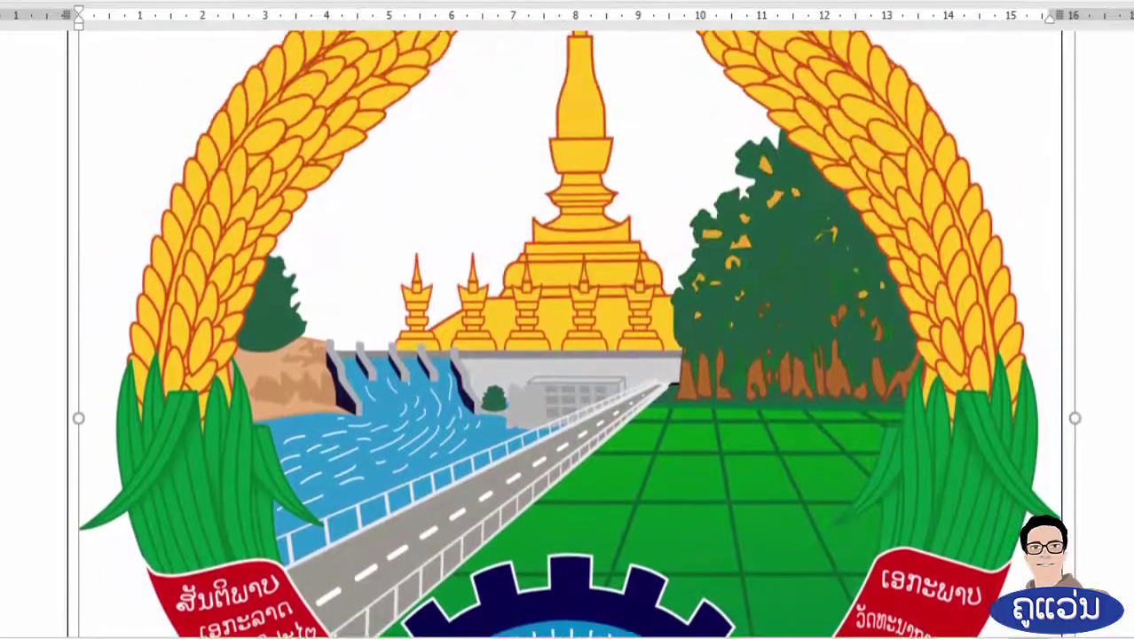
scroll(568, 355, up, 3)
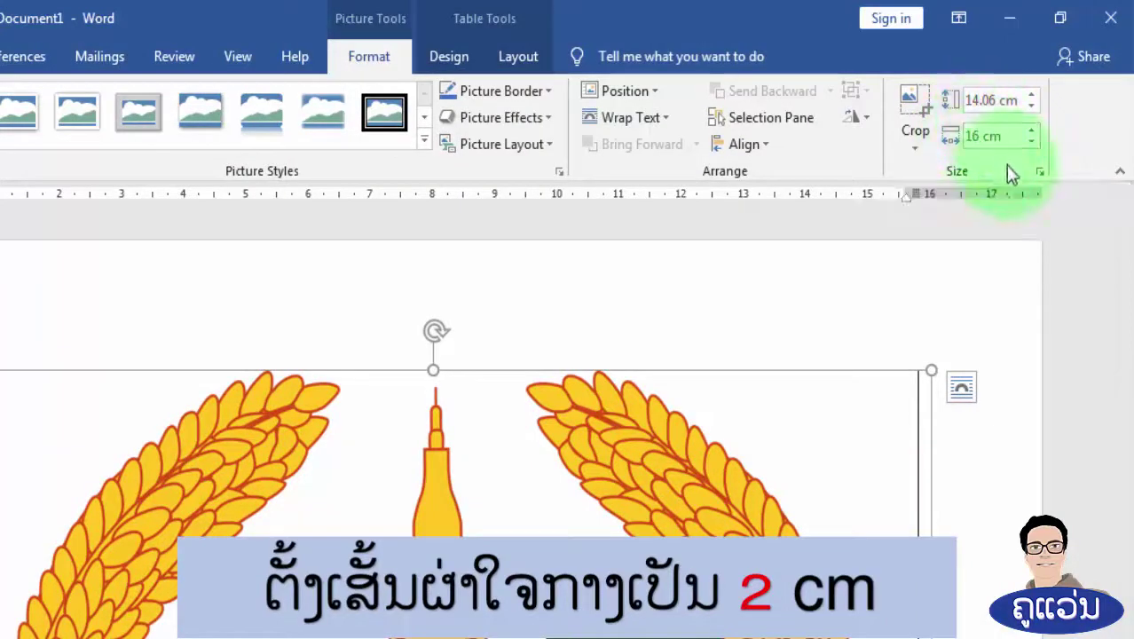
click(1039, 169)
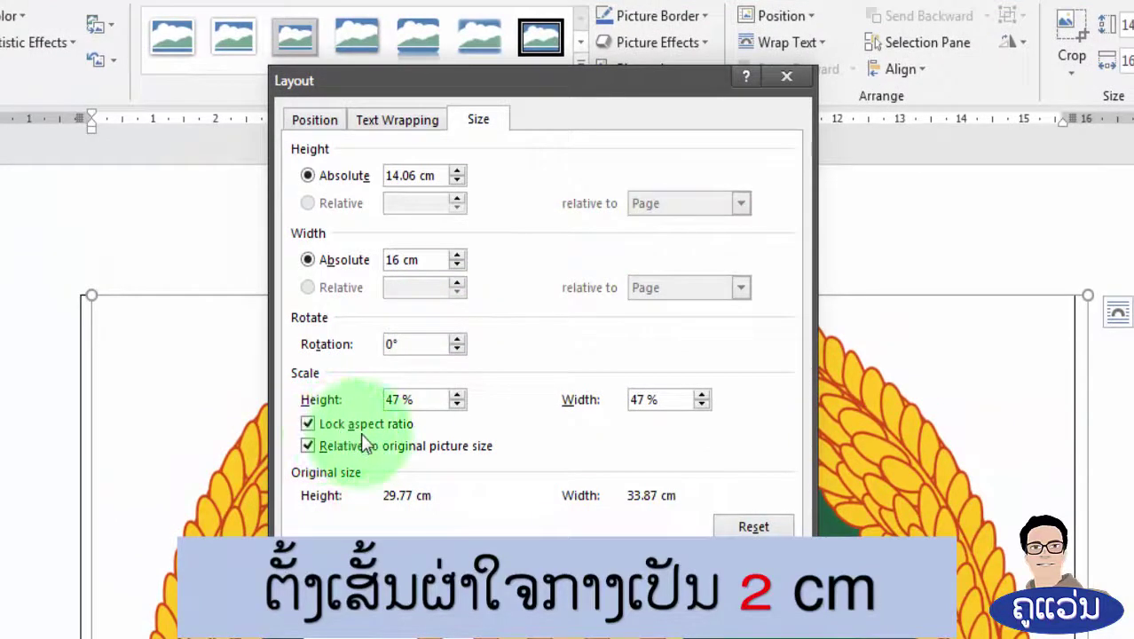
click(308, 425)
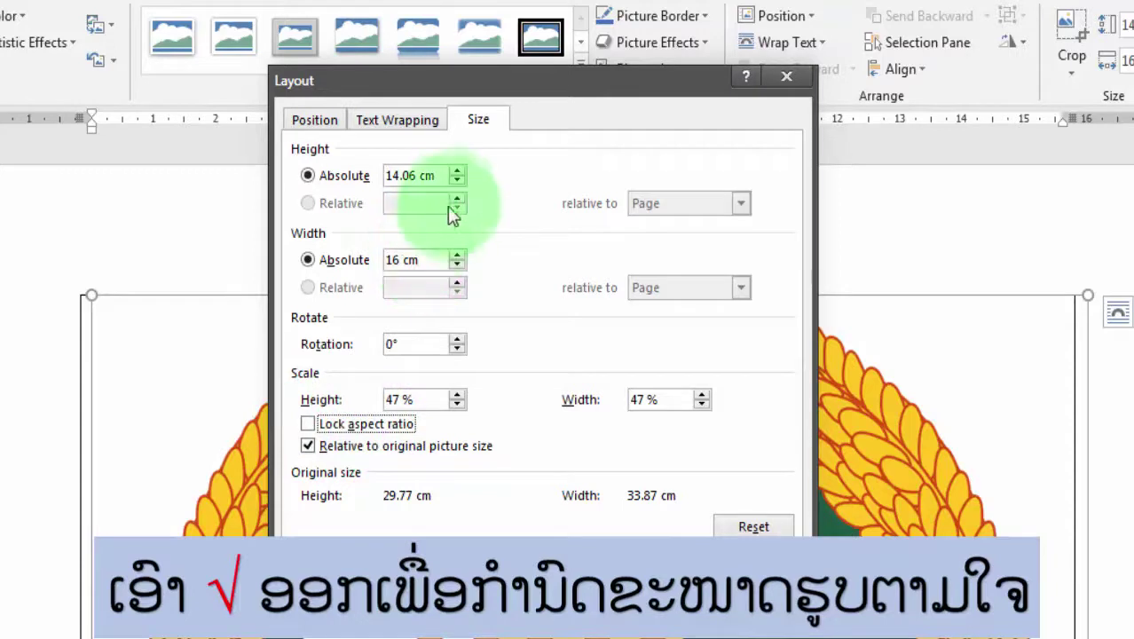
click(414, 175)
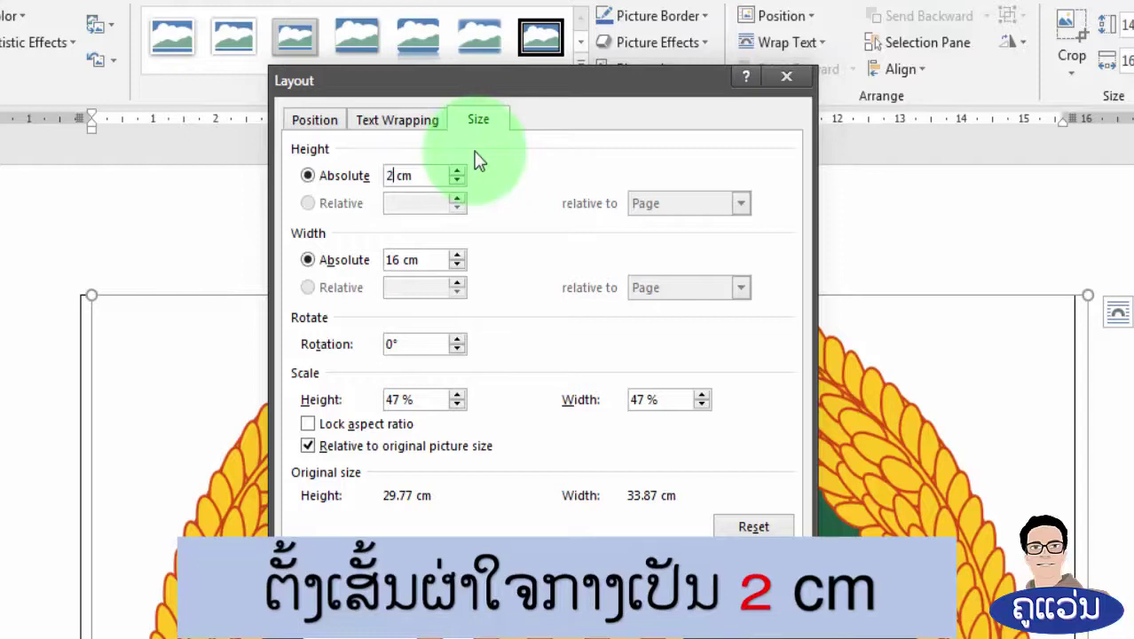
click(401, 260)
key(BackSpace)
key(BackSpace)
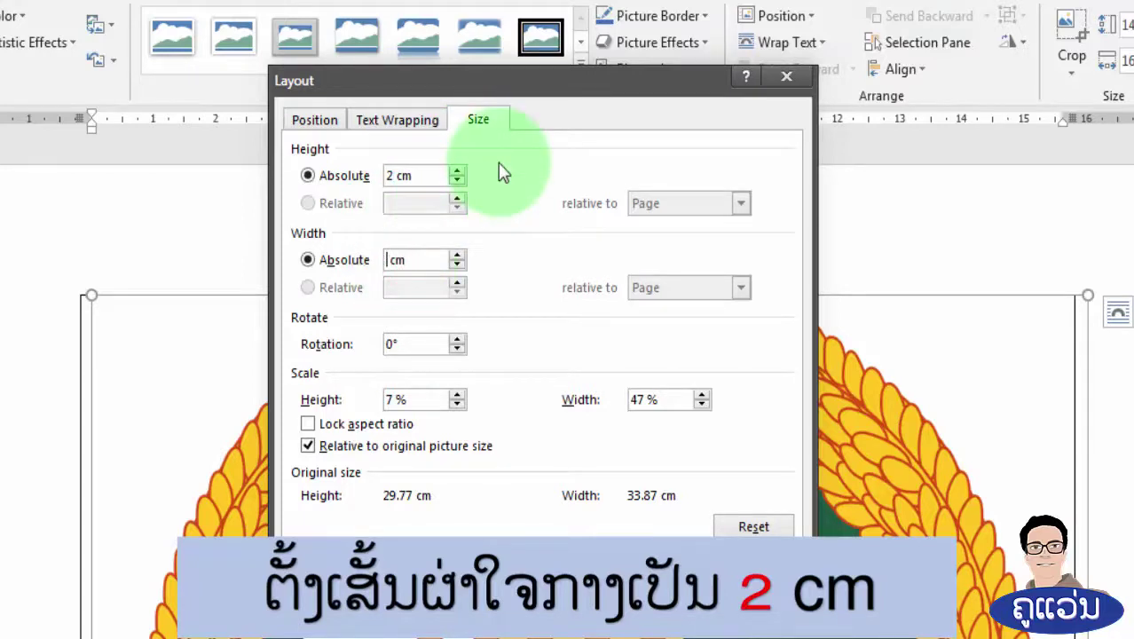
text(2)
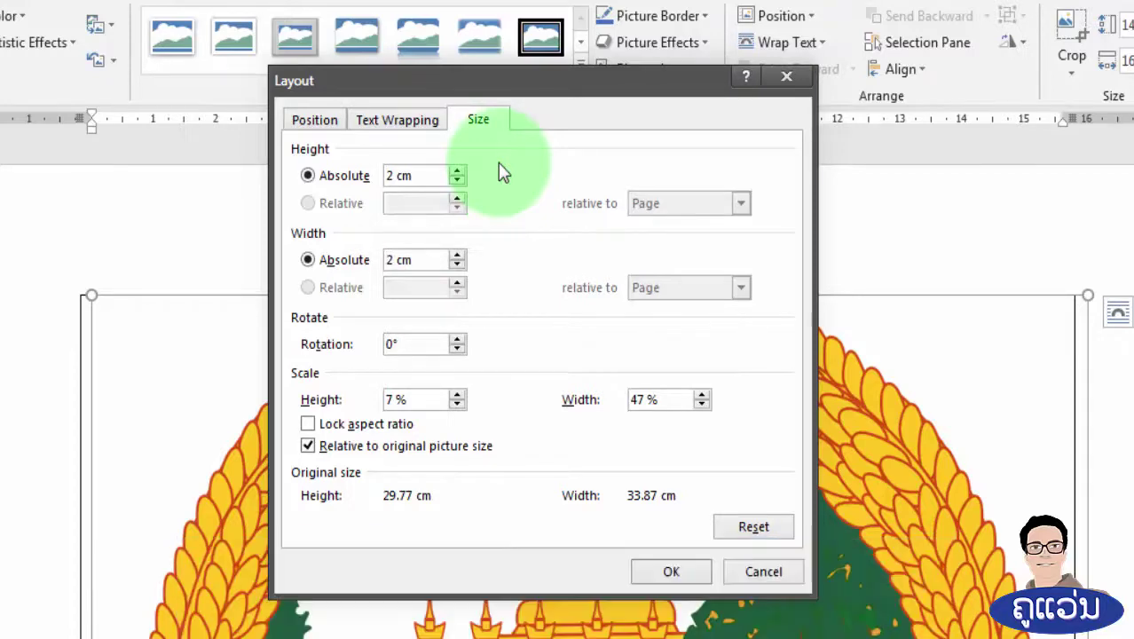
click(651, 573)
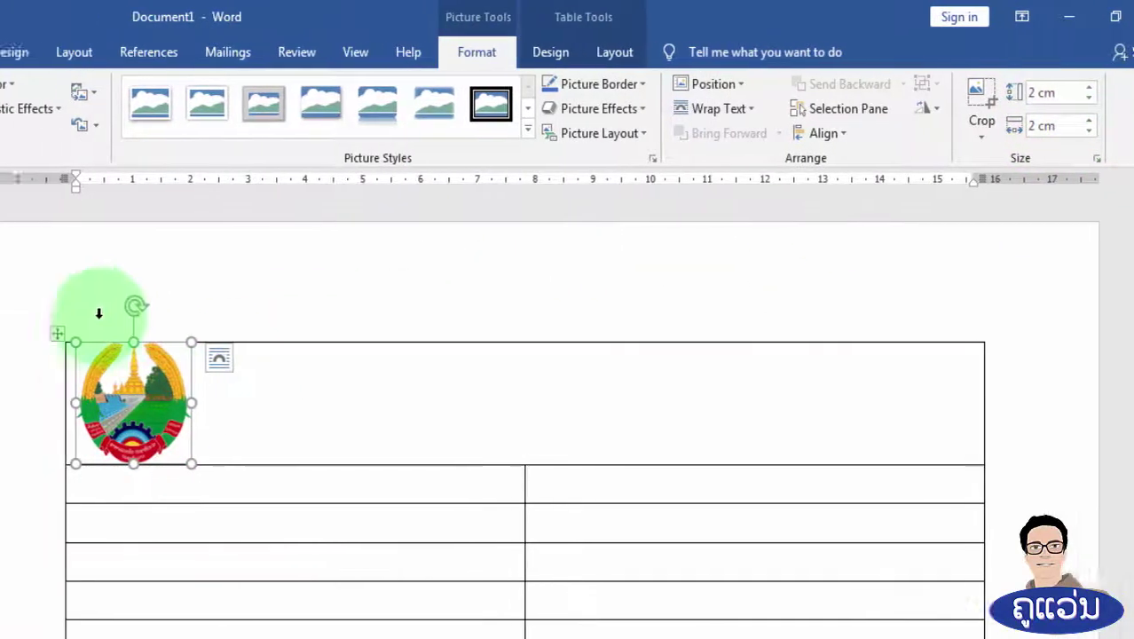
Centre the emblem picture horizontally in the merged first row
click(44, 52)
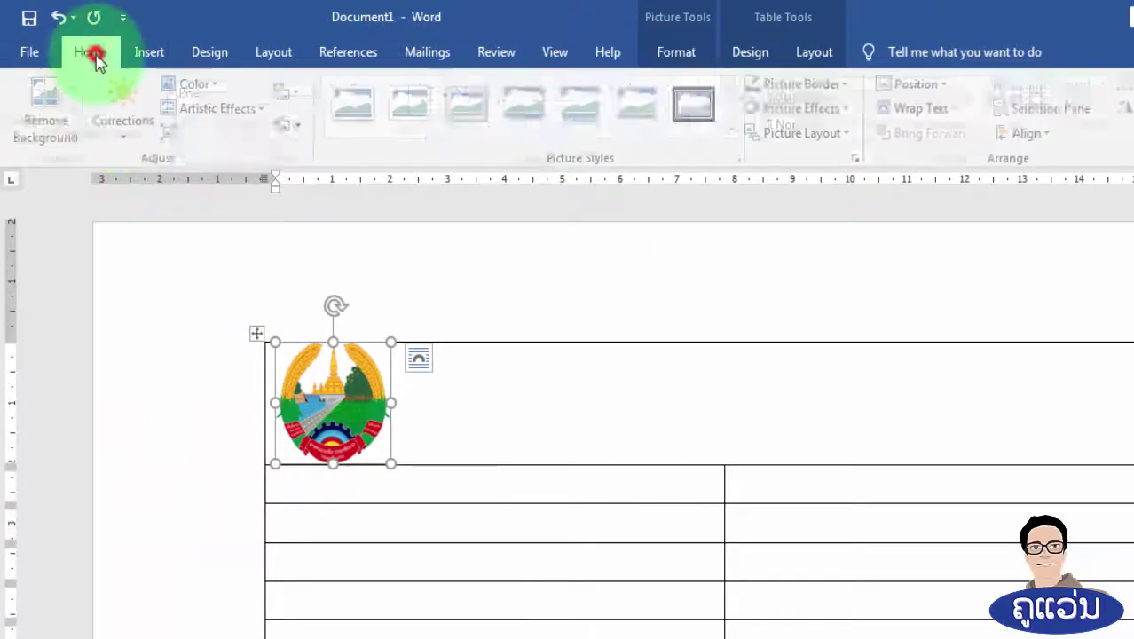
click(483, 126)
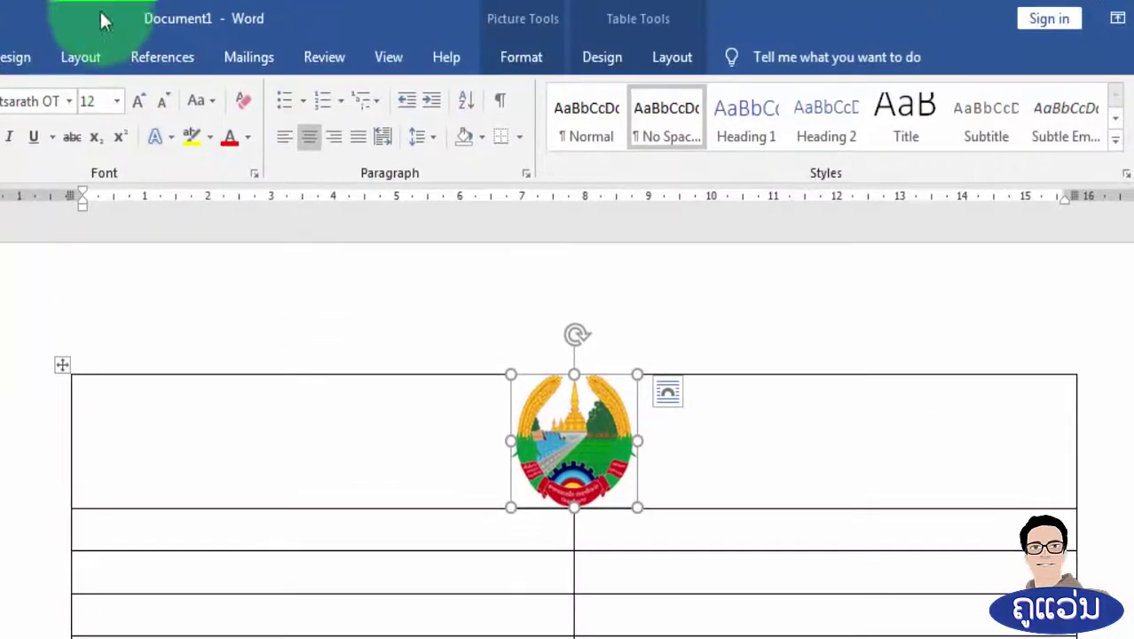
Set the emblem paragraph's spacing before to 4 pt and add a little spacing after it
click(80, 56)
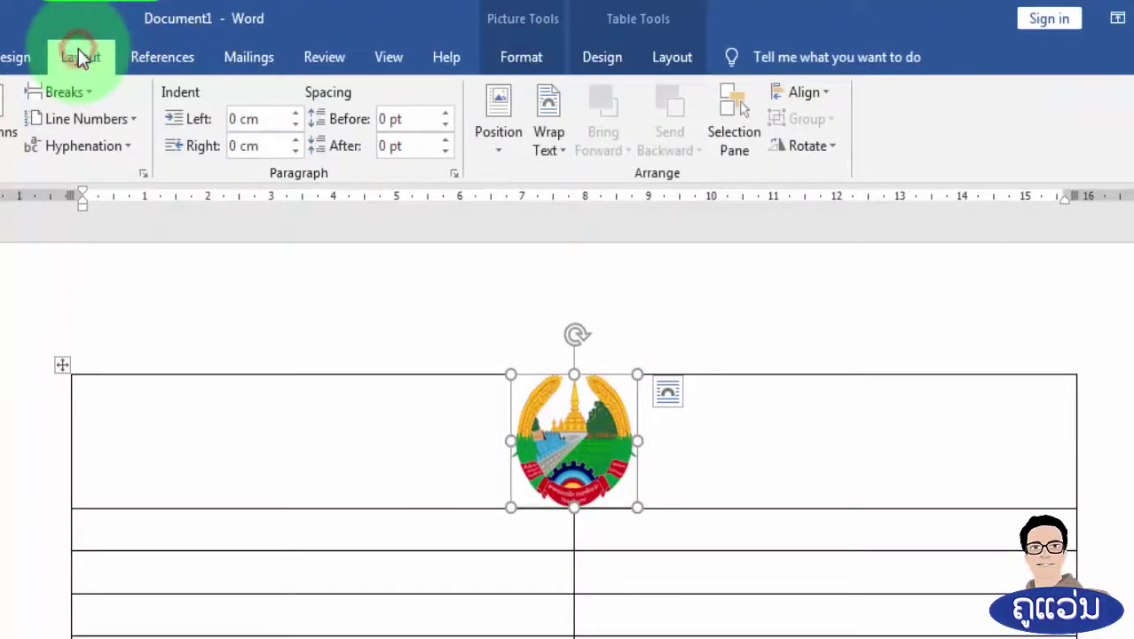
click(417, 118)
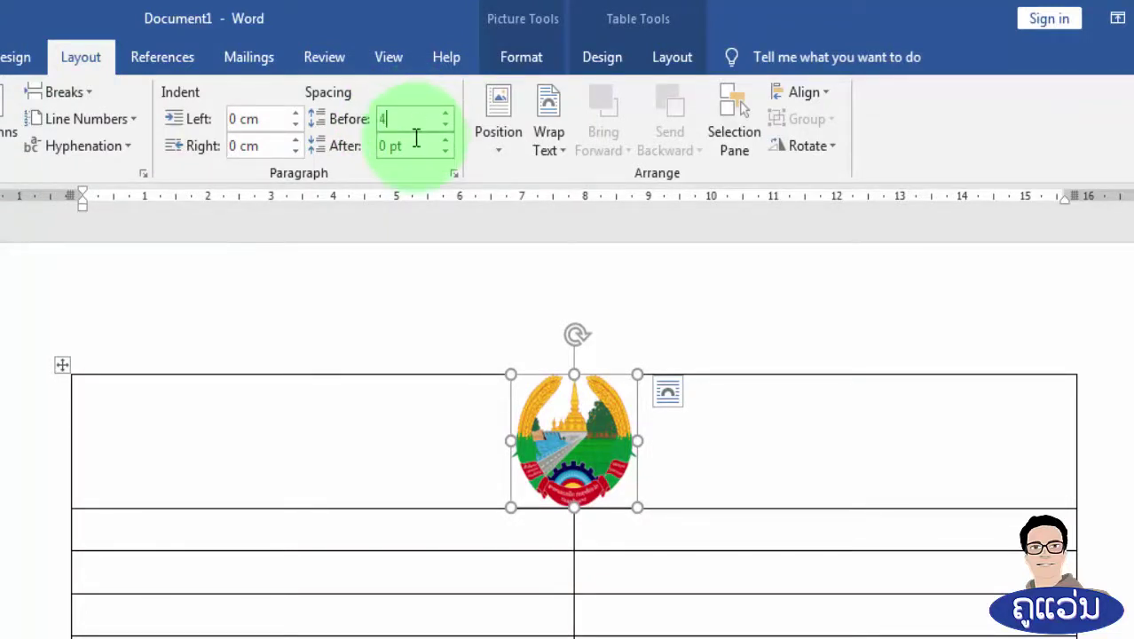
click(414, 142)
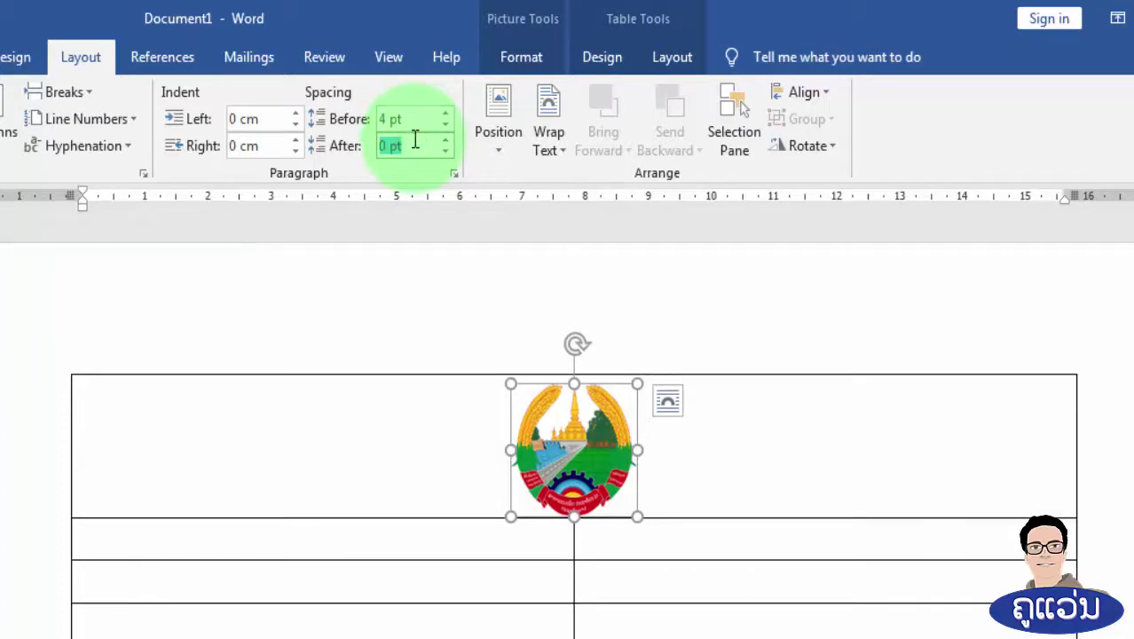
Merge the two cells of the table's second row, directly below the emblem
click(555, 533)
click(632, 534)
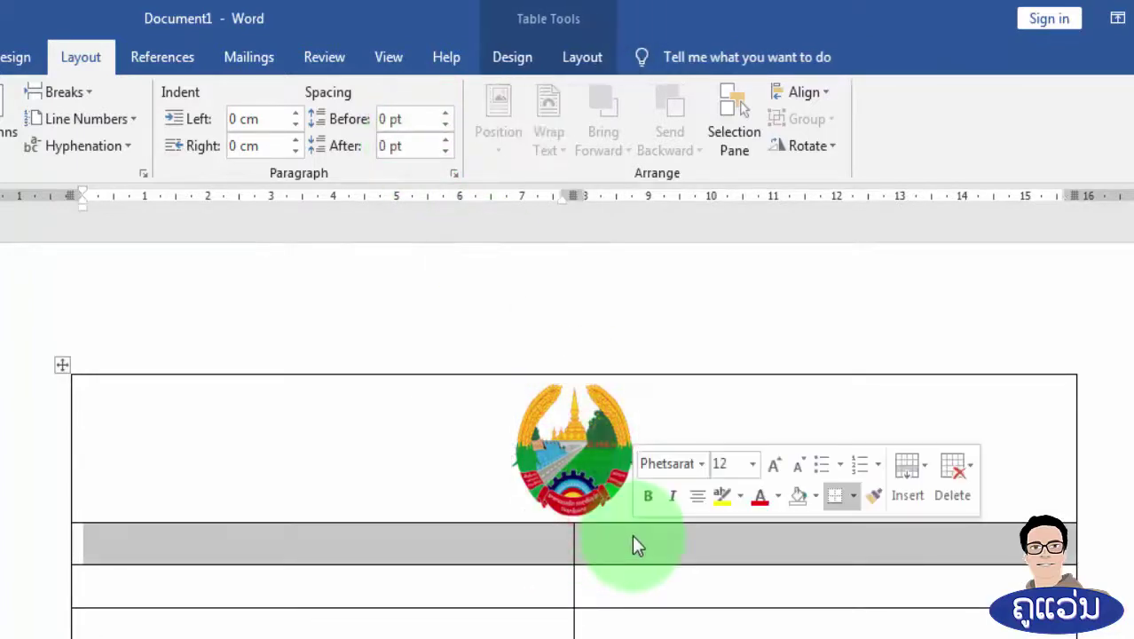
right_click(623, 537)
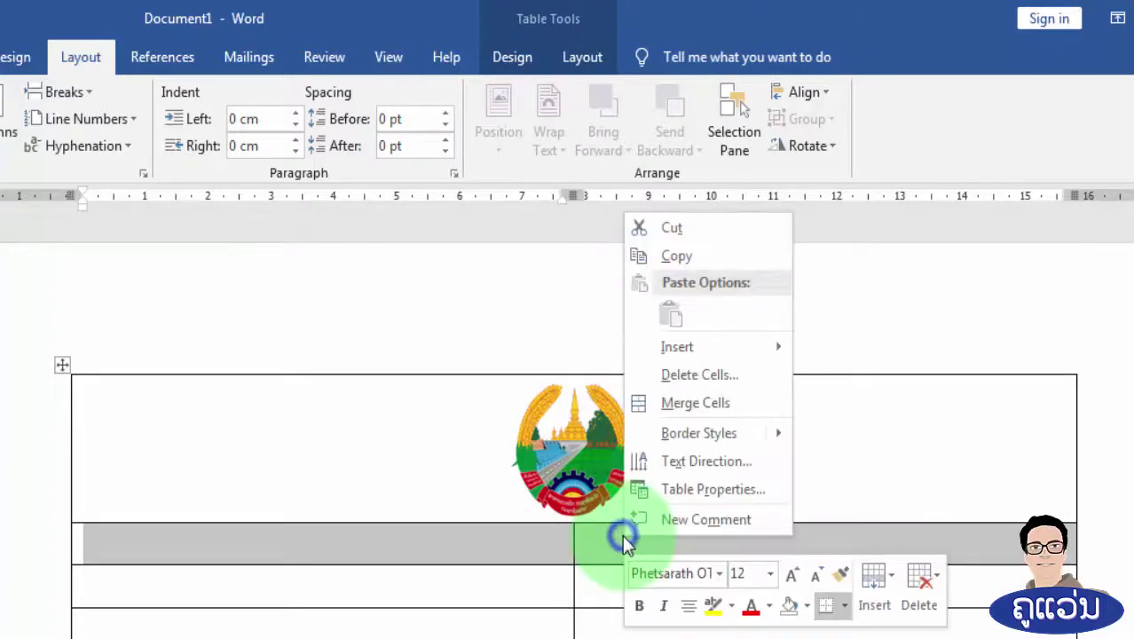
click(680, 405)
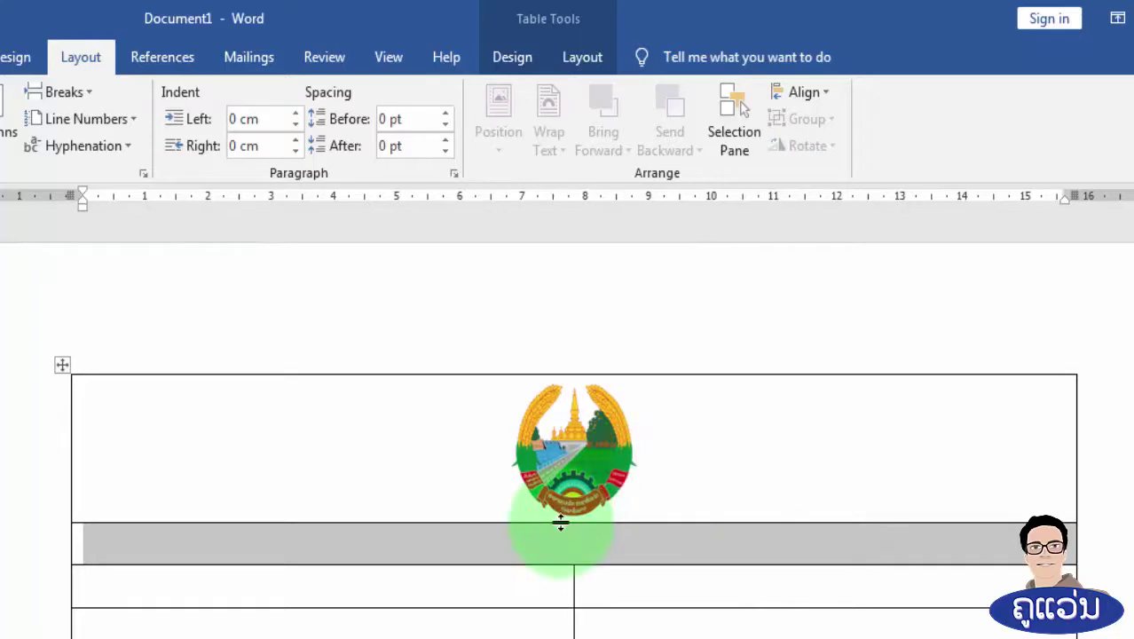
Enter "ສາທາລະນະລັດ ປະຊາທິປະໄຕ ປະຊາຊົນລາວ" and, on a second line, "ສັນຕິພາບ ເອກະລາດ ປະຊາທິປະໄຕ ເອກະພາບ ວັດທະນະຖາວອນ" in the merged second row
text(ສາທາລະນະລັດ ປະຊາທິປະໄຕ ປະຊາຊົນລາວ)
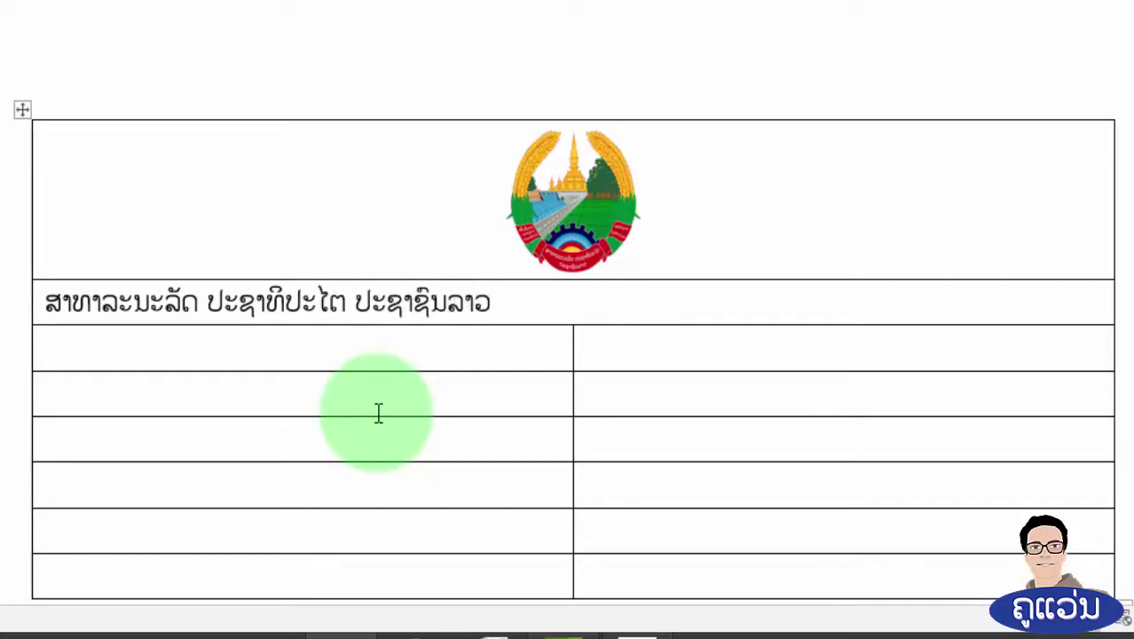
key(Return)
text(ສັນຕິພາບ ເອກະ)
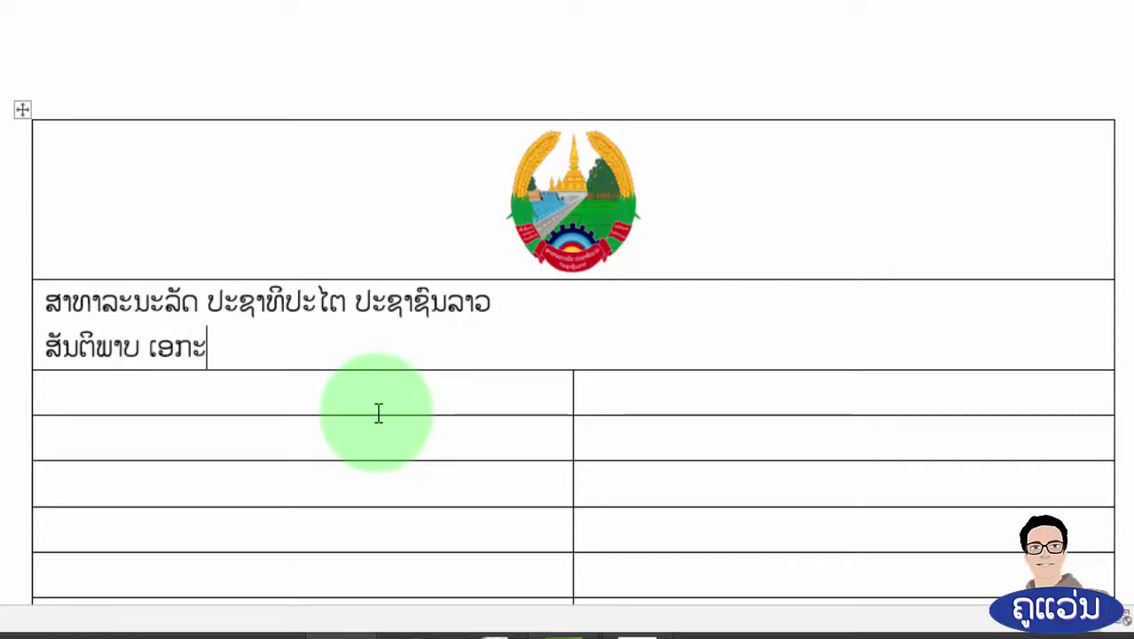
text(ດ ປະຊາທິ)
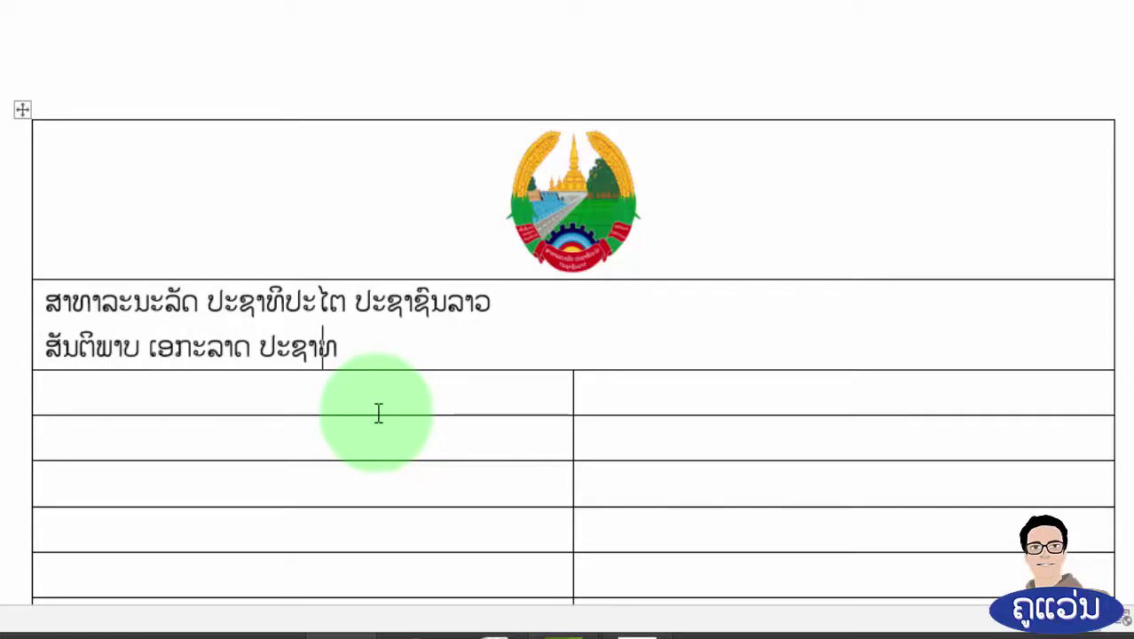
text(ປະໄຕ ເອກະພາບ ວັດທະນະຖາວອນ)
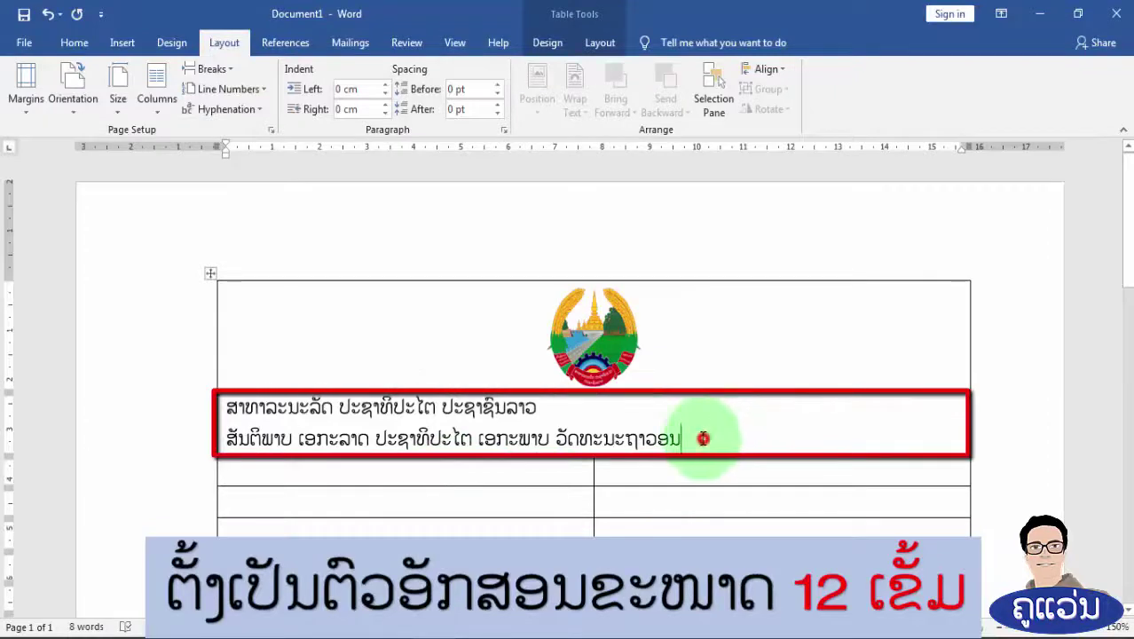
Make both lines of the second row bold and centred, and increase the spacing after its second line by one increment
drag(728, 344, 554, 341)
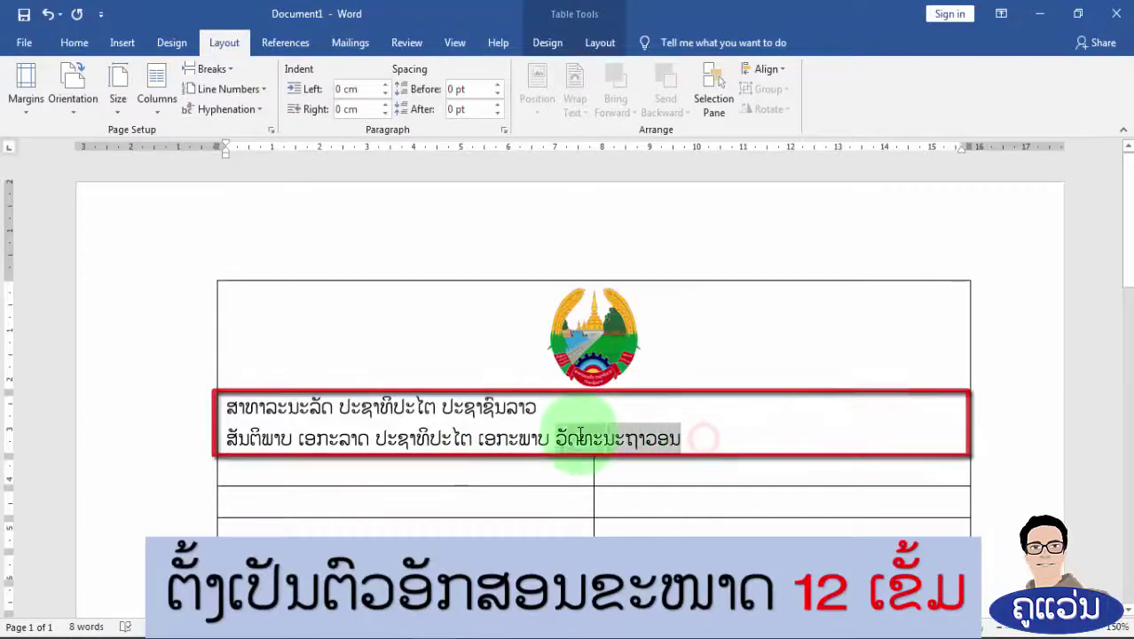
drag(579, 434, 294, 441)
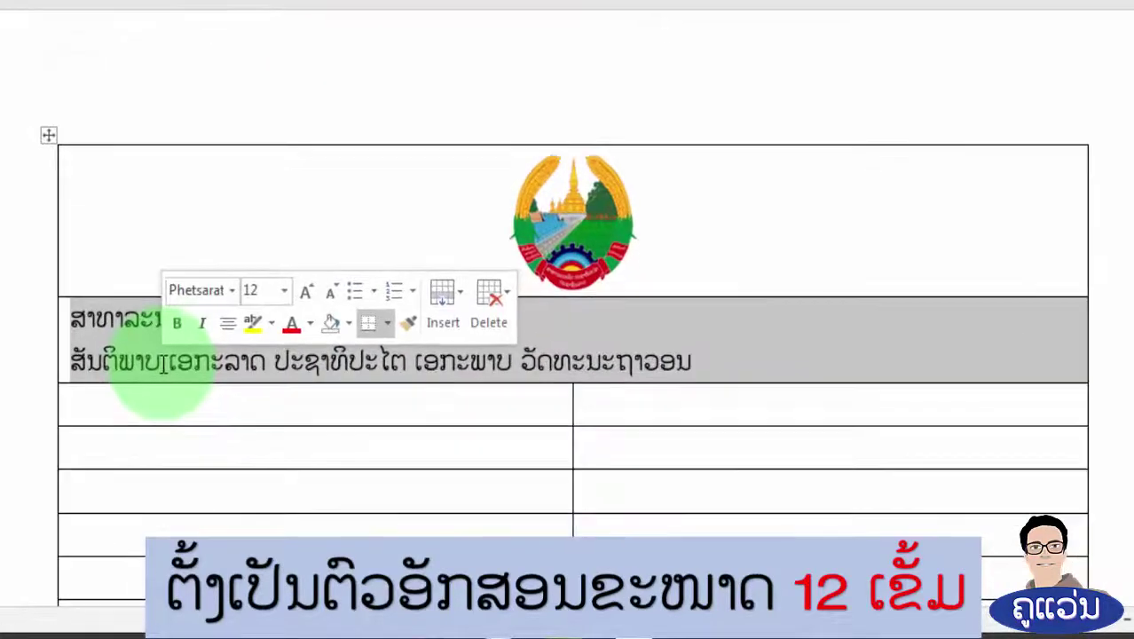
click(177, 328)
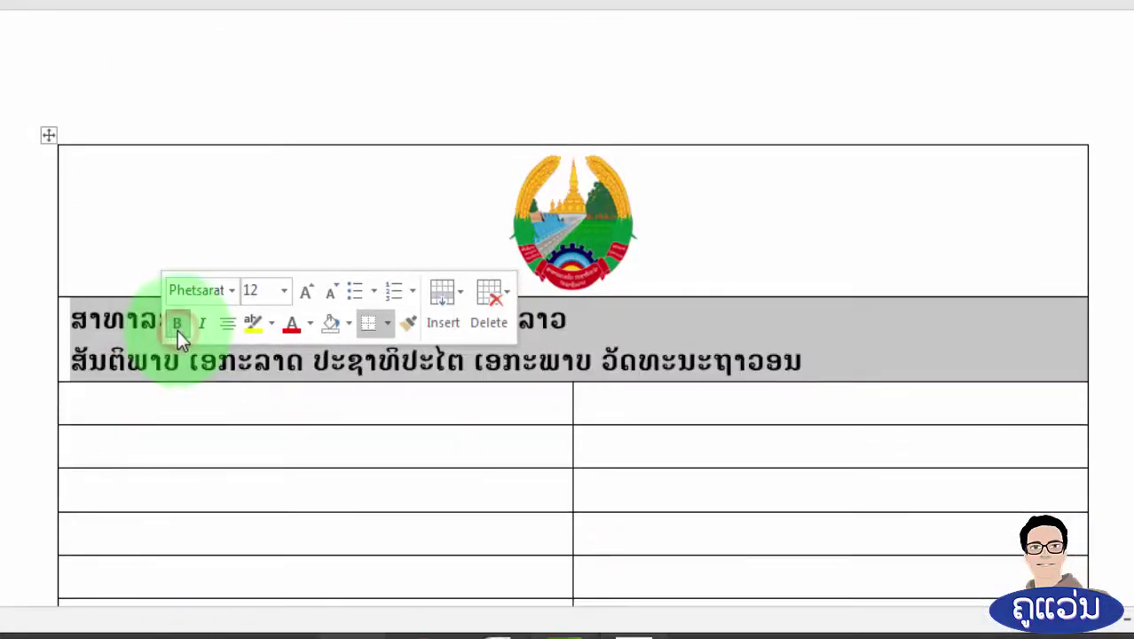
click(227, 326)
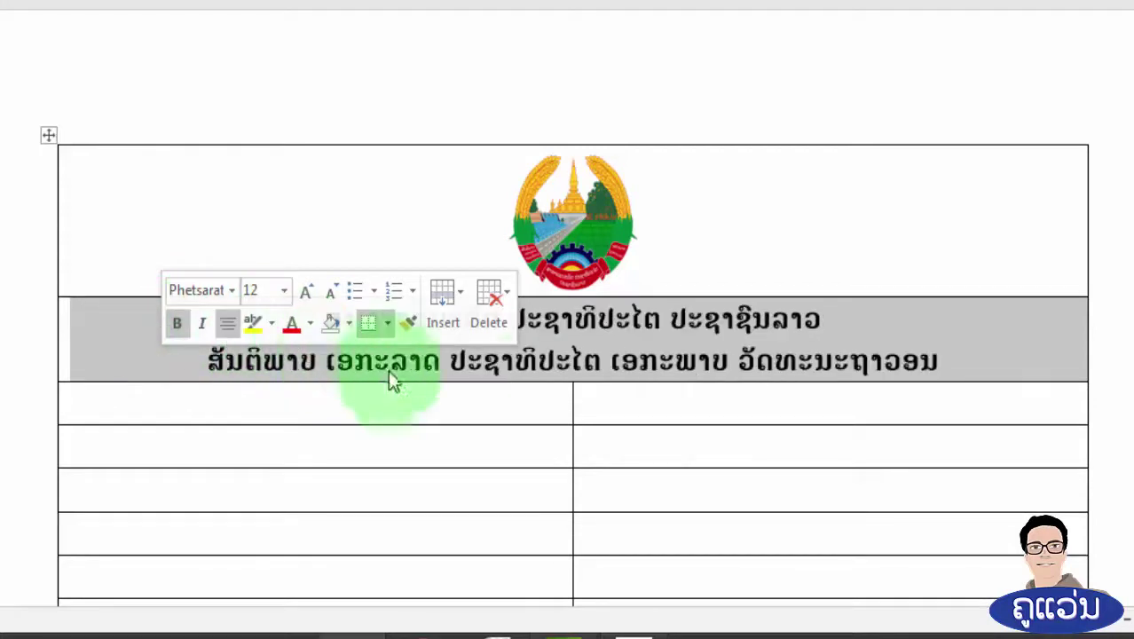
click(470, 362)
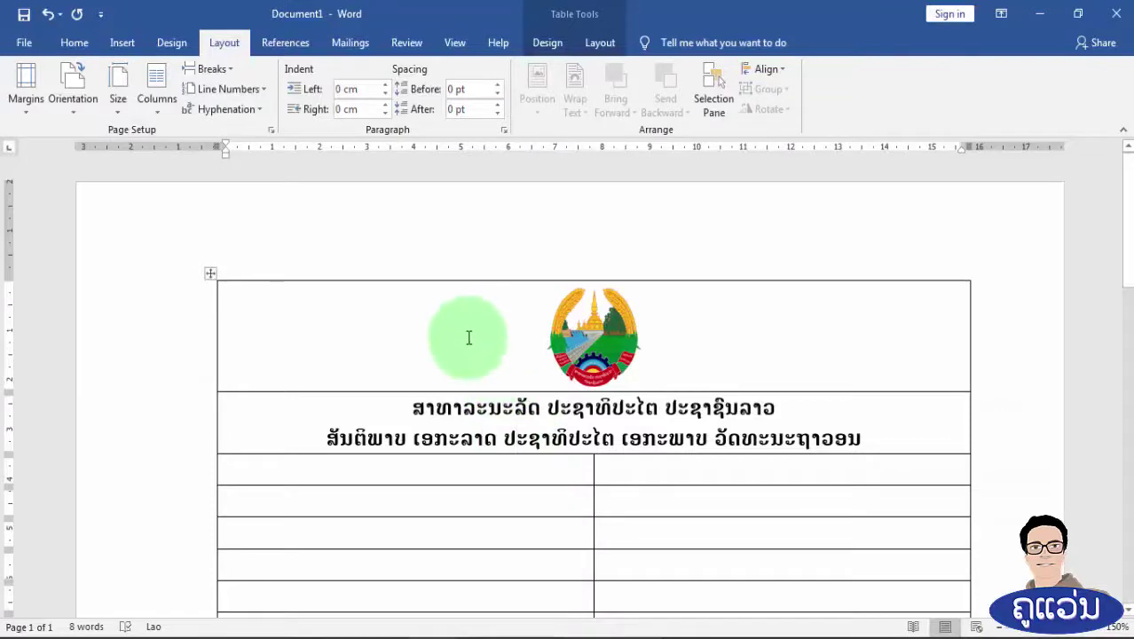
click(498, 105)
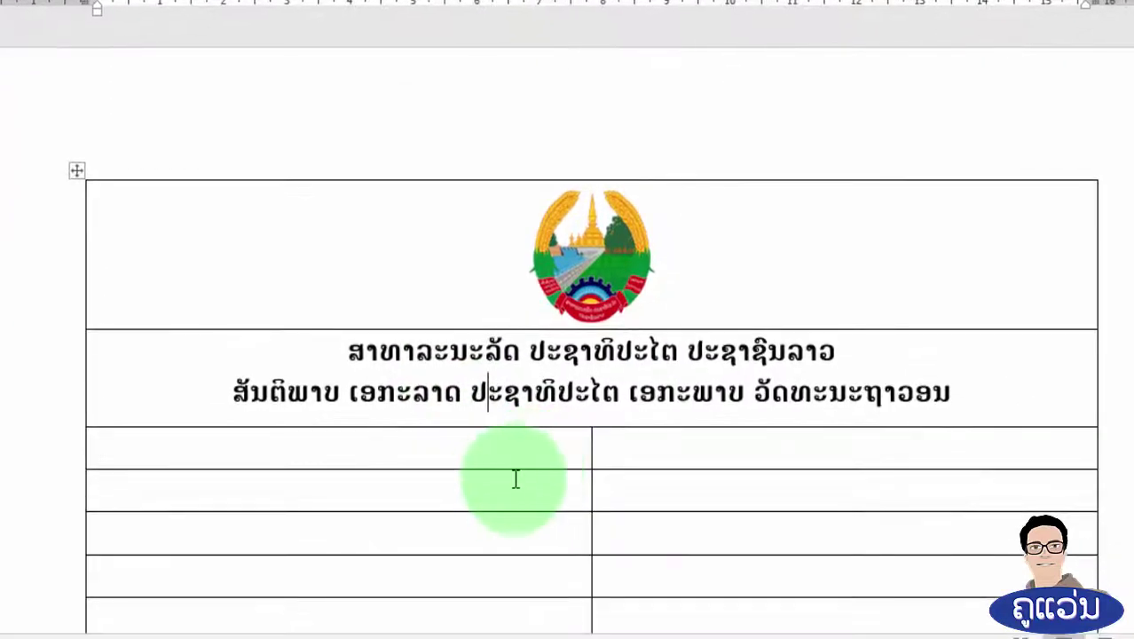
Enter "ຊື່ອົງການຈັດຕັ້ງປະກາດໃຊ້ເອກະສານ" and "ເລກທີ....... / ......." in row three, and ".............., ວັນທີ.....ເດືອນ.....ປີ....." in row four's second cell
click(182, 449)
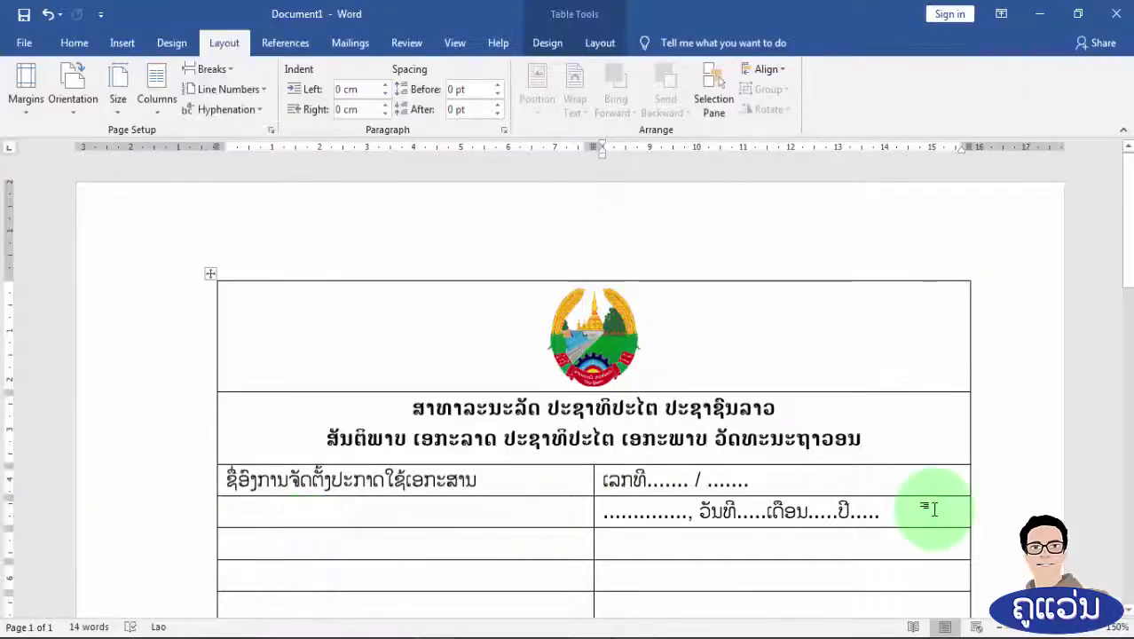
Right-align the document number and date cells in the second column, and increase their paragraph spacing after by one increment
click(1026, 488)
drag(841, 506, 702, 465)
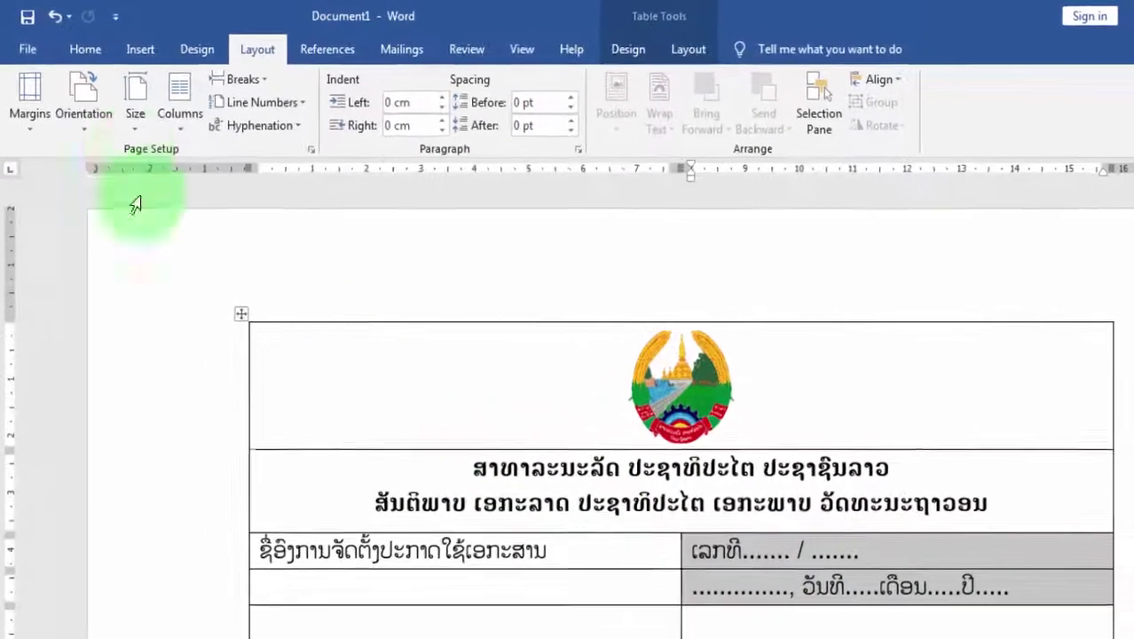
click(86, 49)
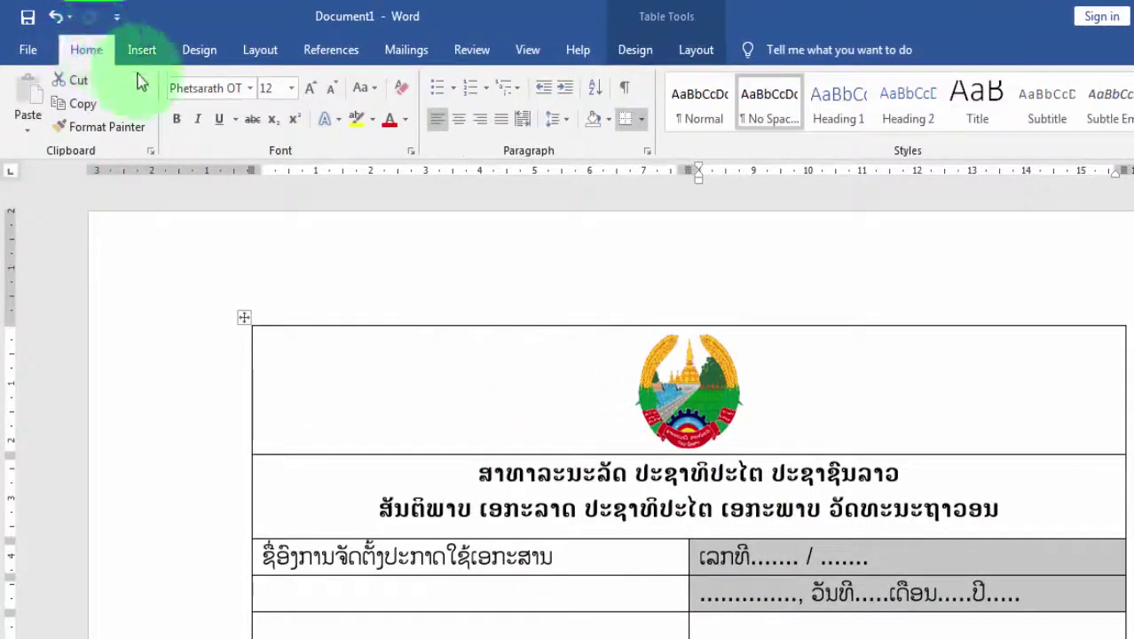
click(481, 119)
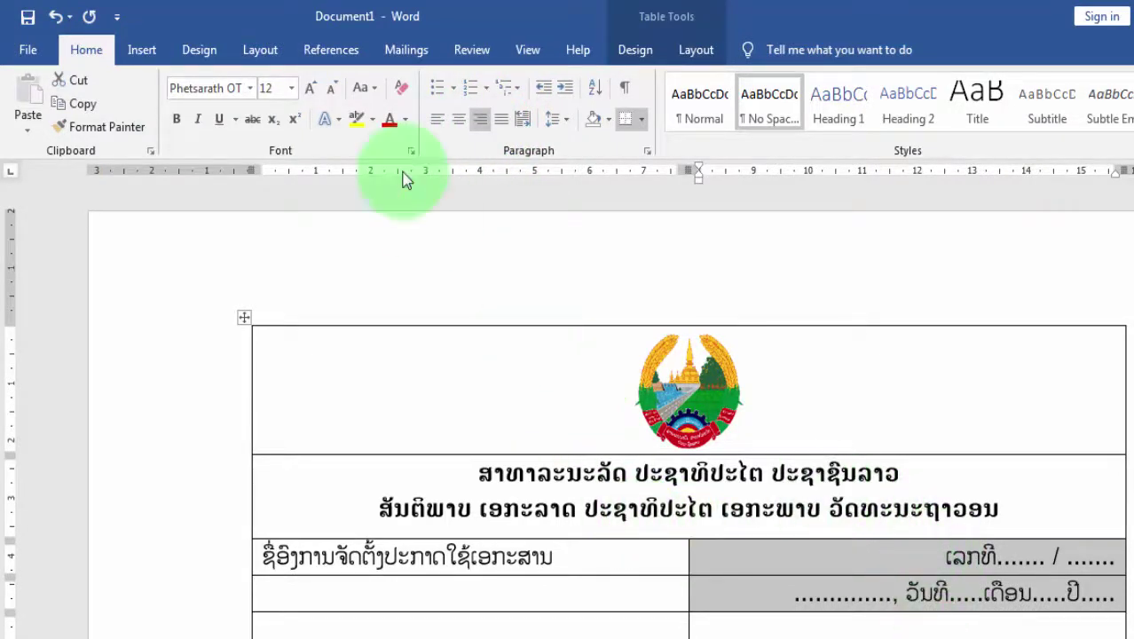
click(260, 50)
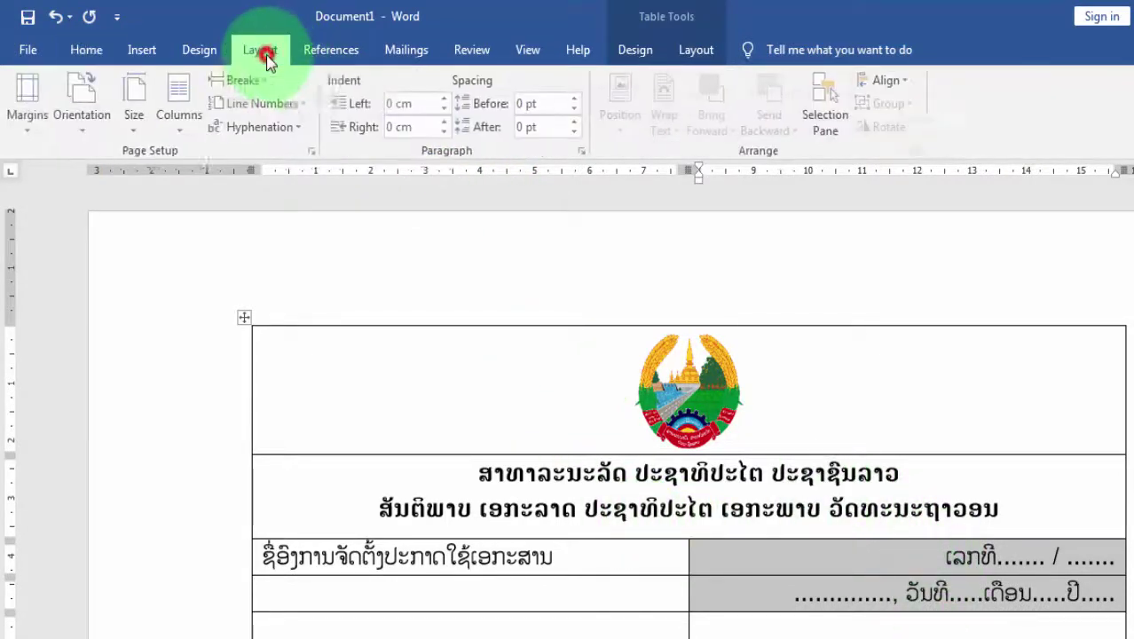
click(577, 123)
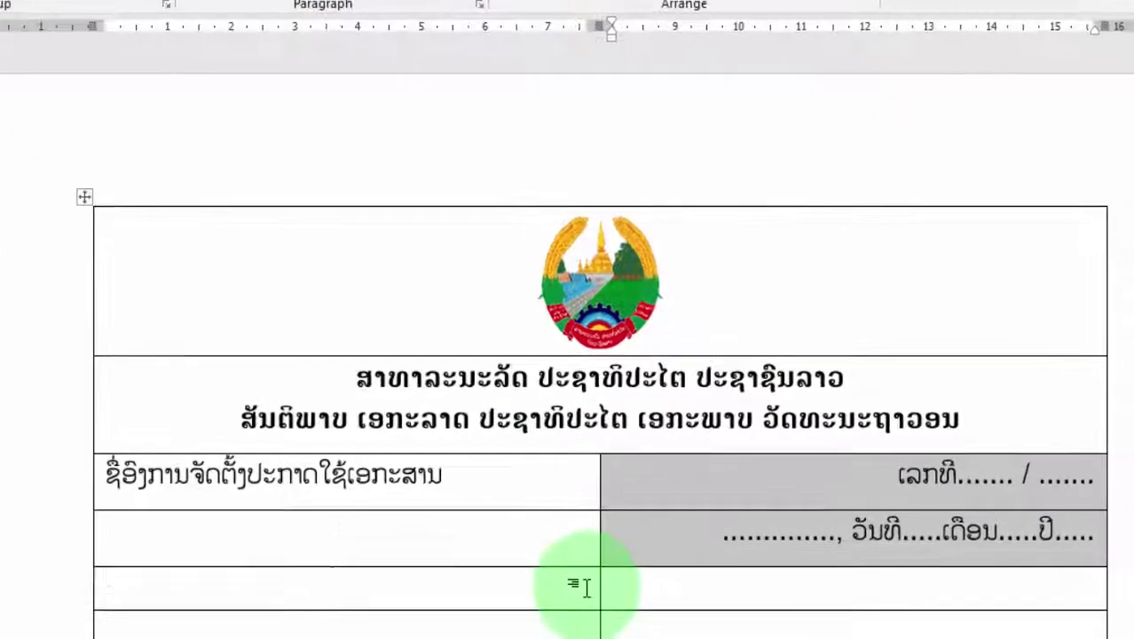
Merge the two cells of the fifth row and enter the title "ບົດລາຍງານ" in it
click(561, 561)
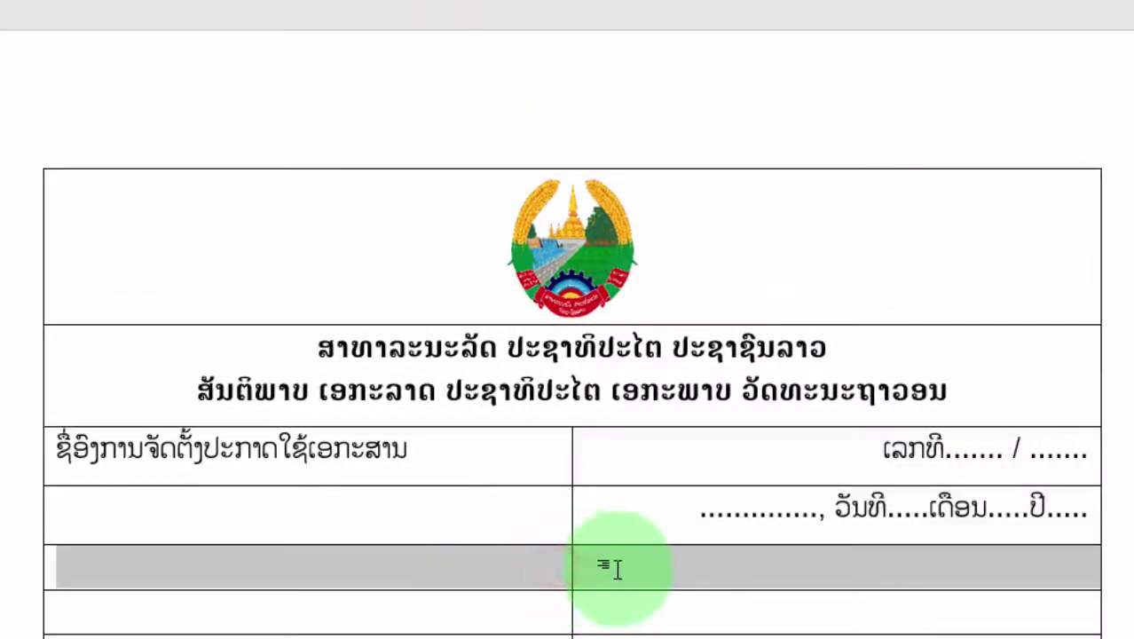
right_click(616, 569)
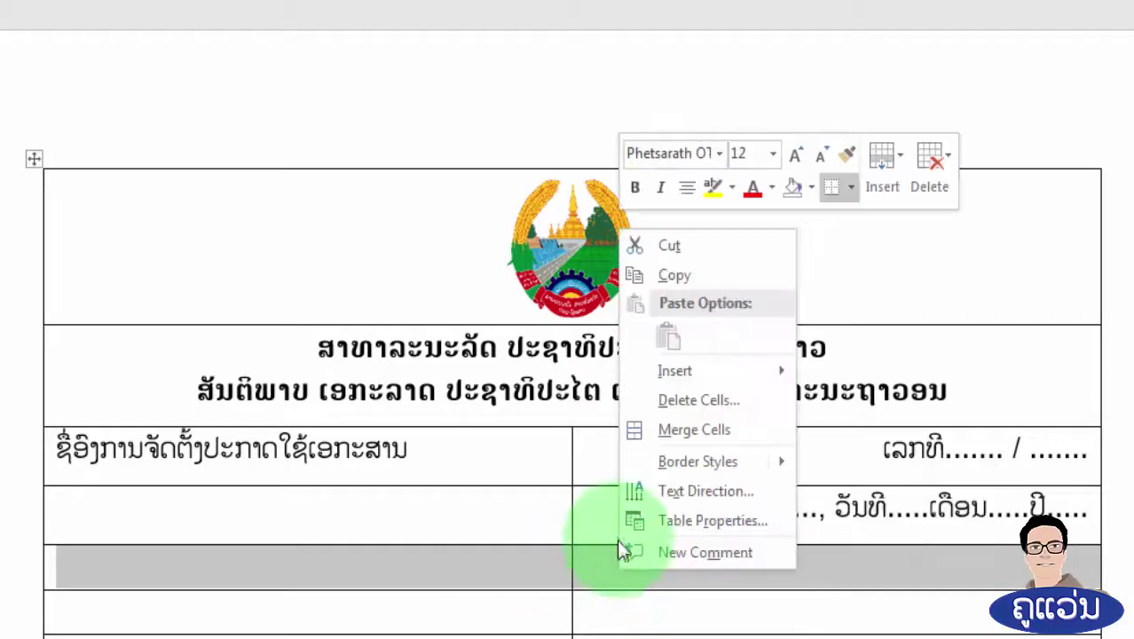
click(686, 433)
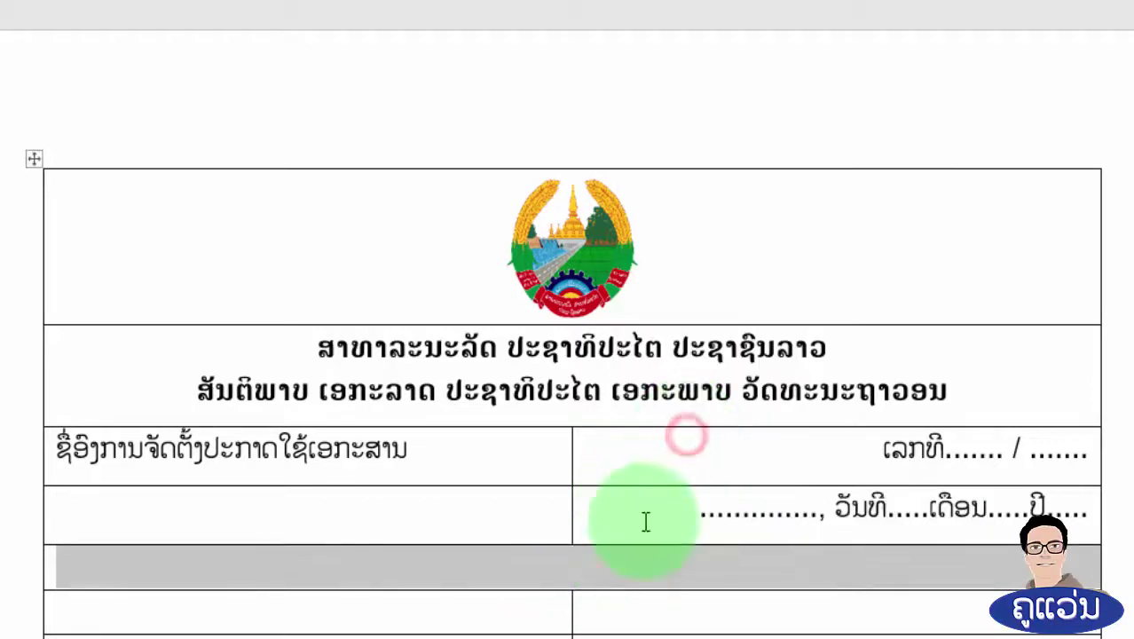
text(ປົດລາຍງານ)
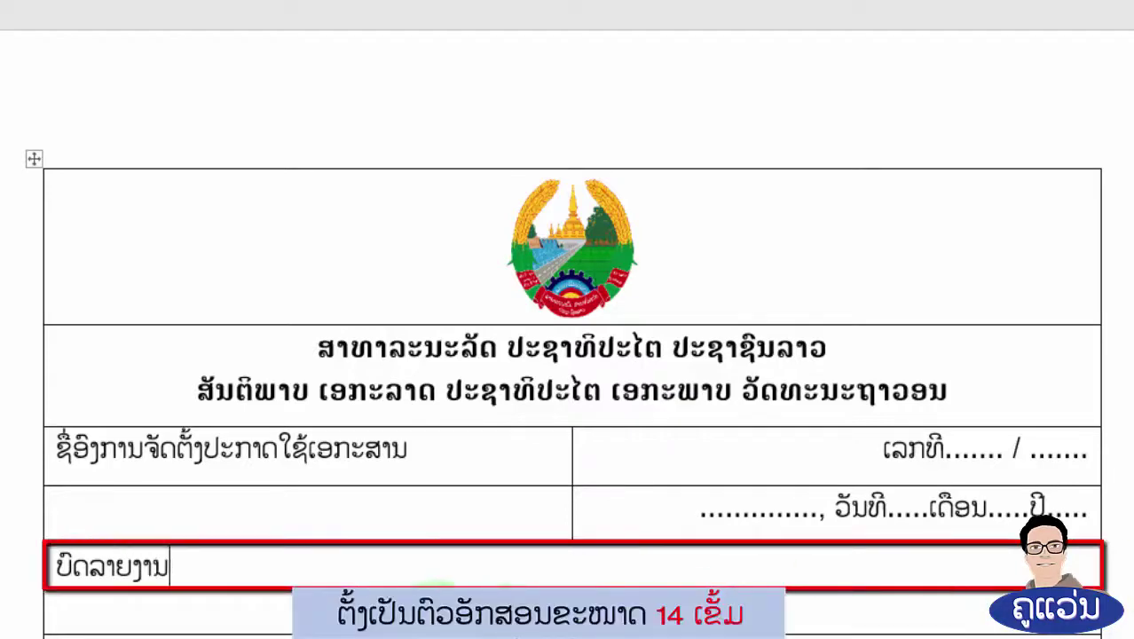
Format the title "ບົດລາຍງານ" as bold, 14 pt and centred
drag(193, 568, 50, 570)
click(64, 530)
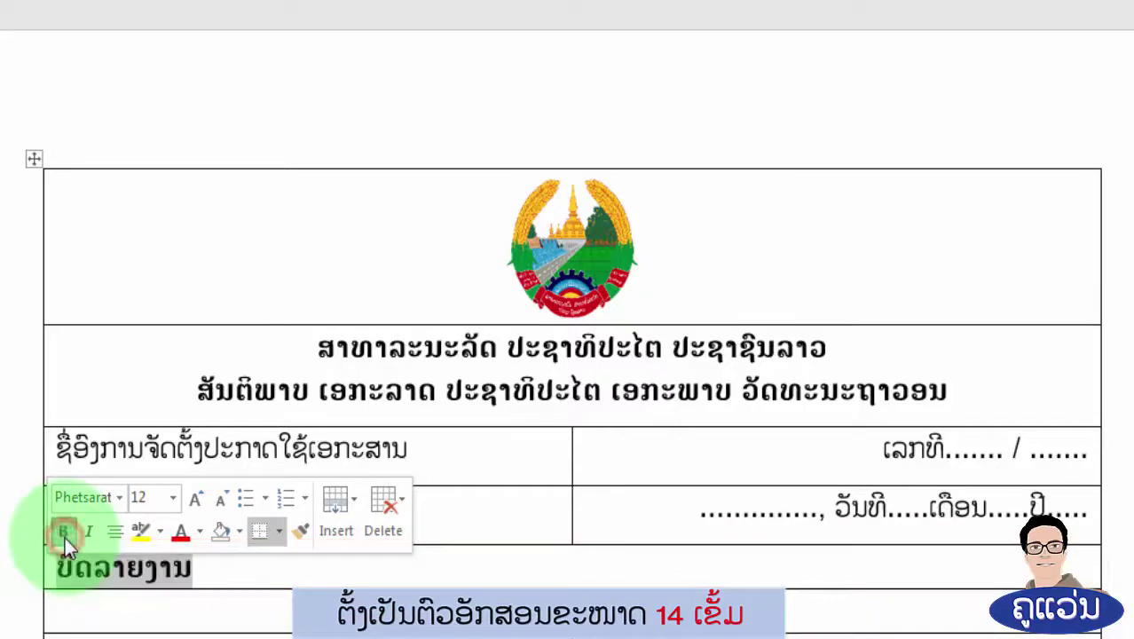
click(195, 499)
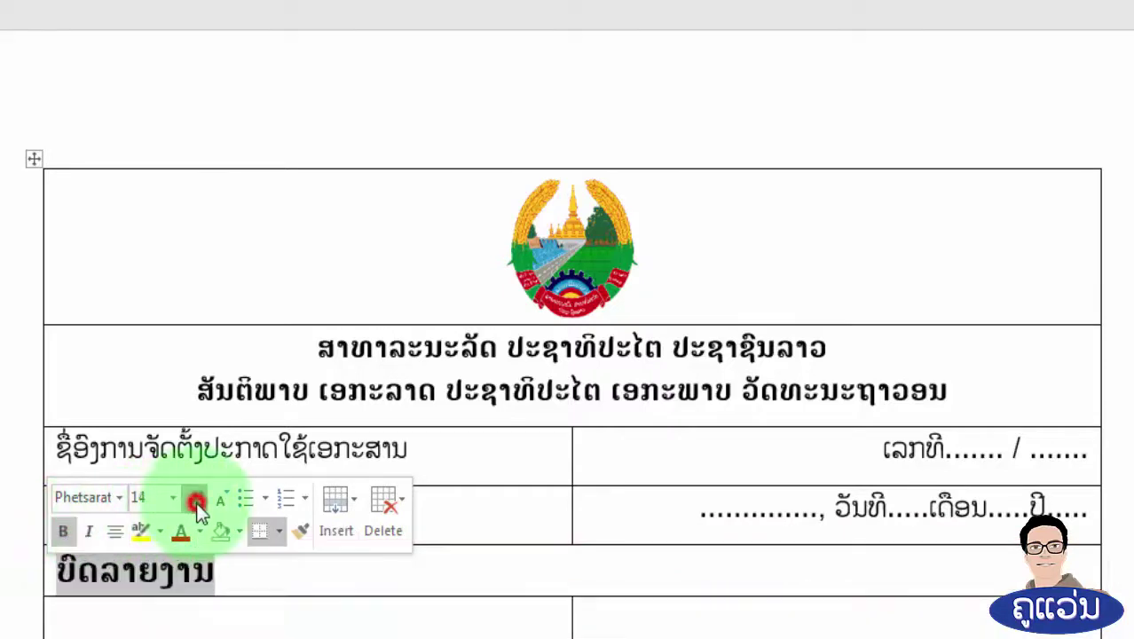
click(115, 532)
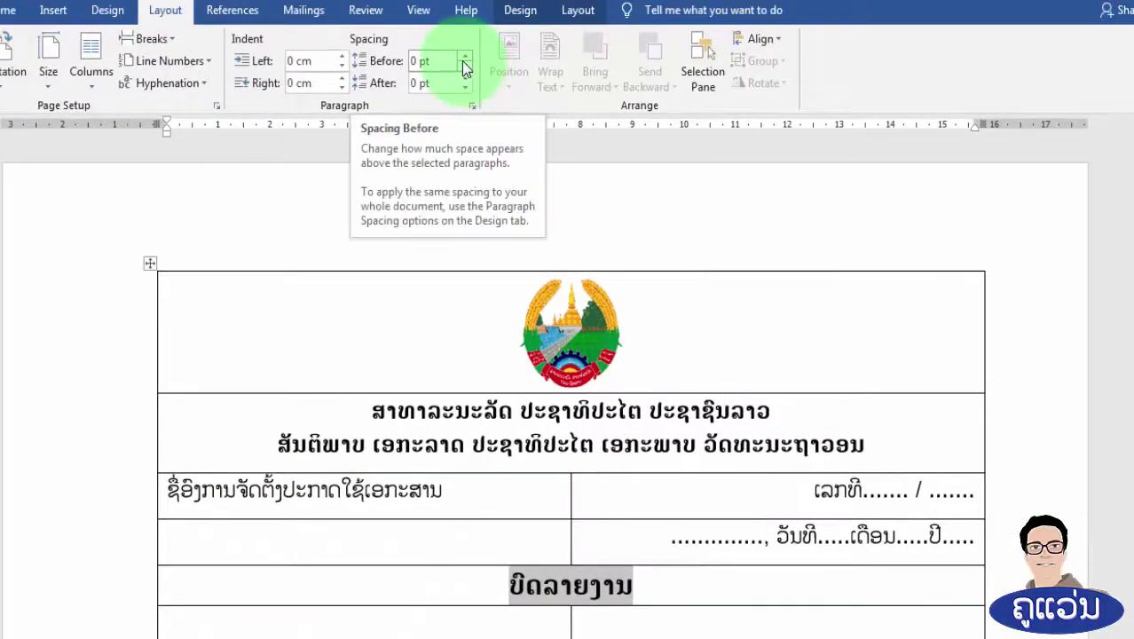
Set the title paragraph's spacing before and after to 12 pt each
click(463, 58)
click(463, 58)
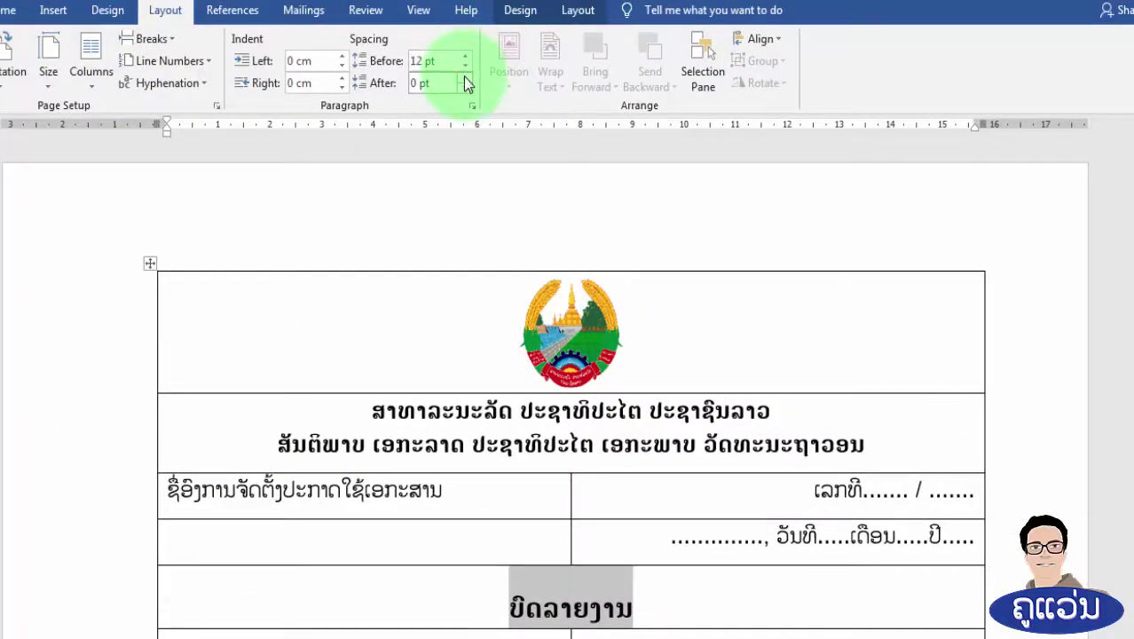
click(463, 78)
click(463, 78)
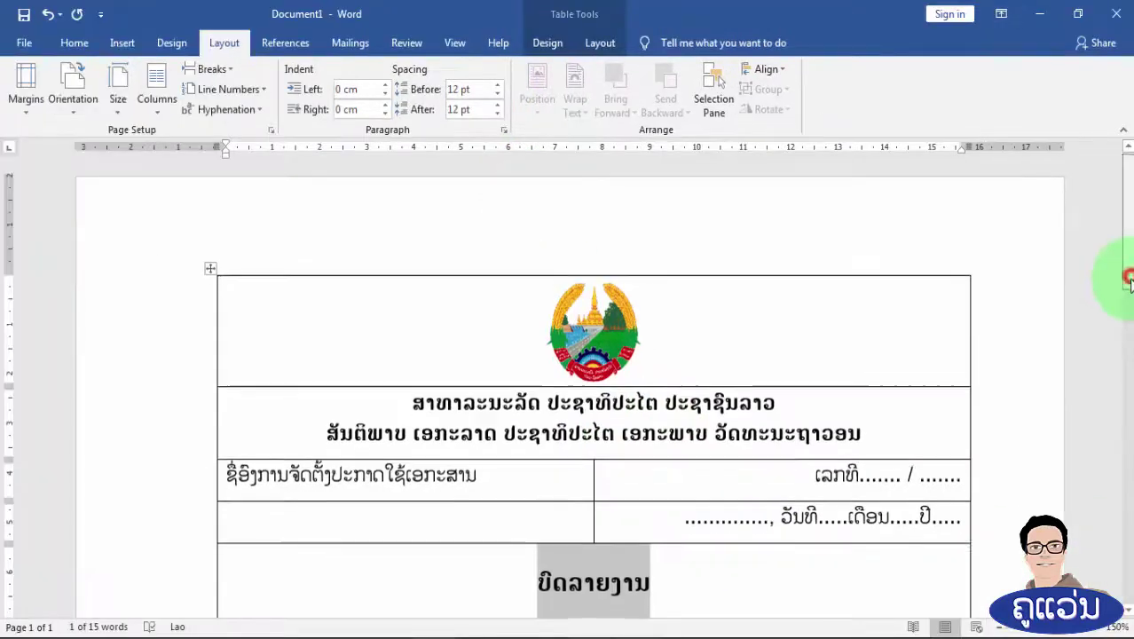
Merge the two cells of the sixth row, directly below the title "ບົດລາຍງານ"
drag(1128, 280, 1123, 376)
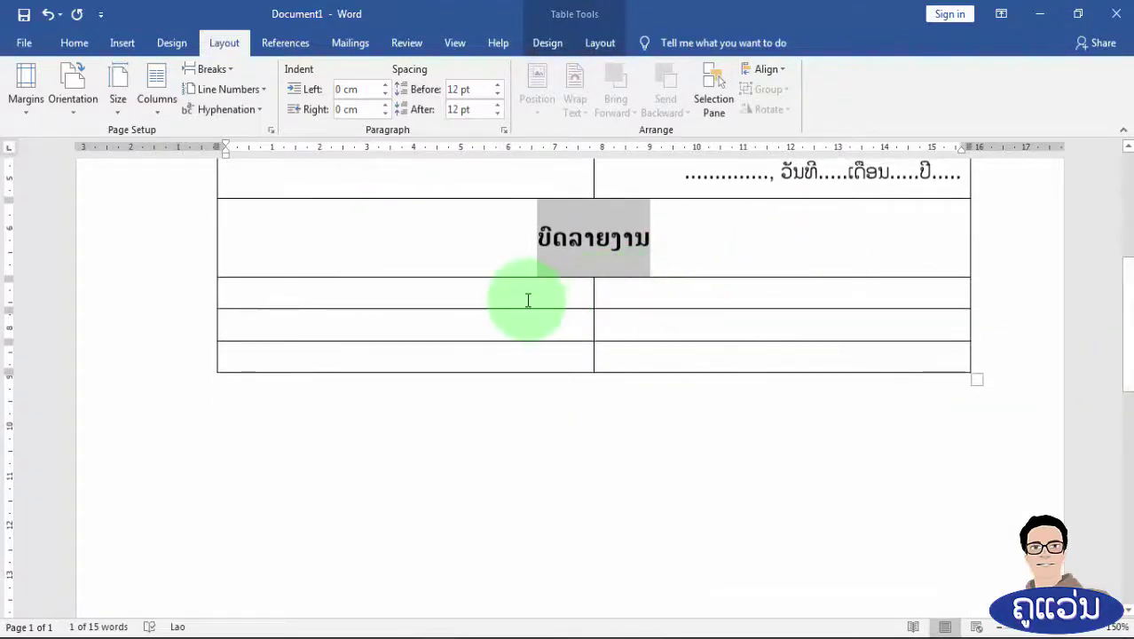
drag(527, 298, 610, 296)
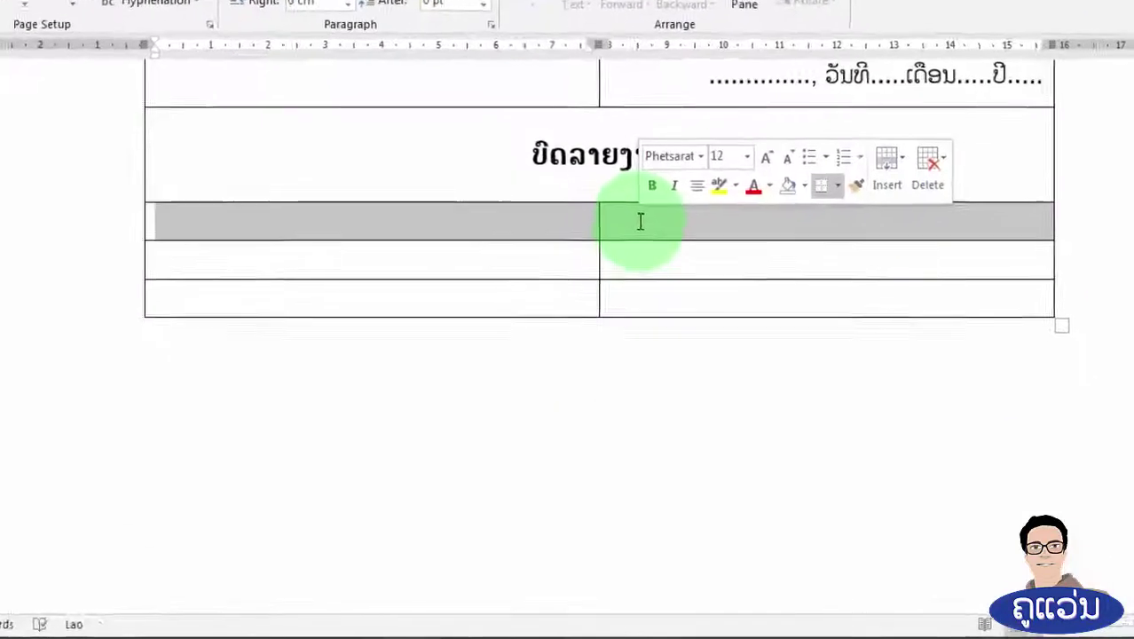
right_click(615, 195)
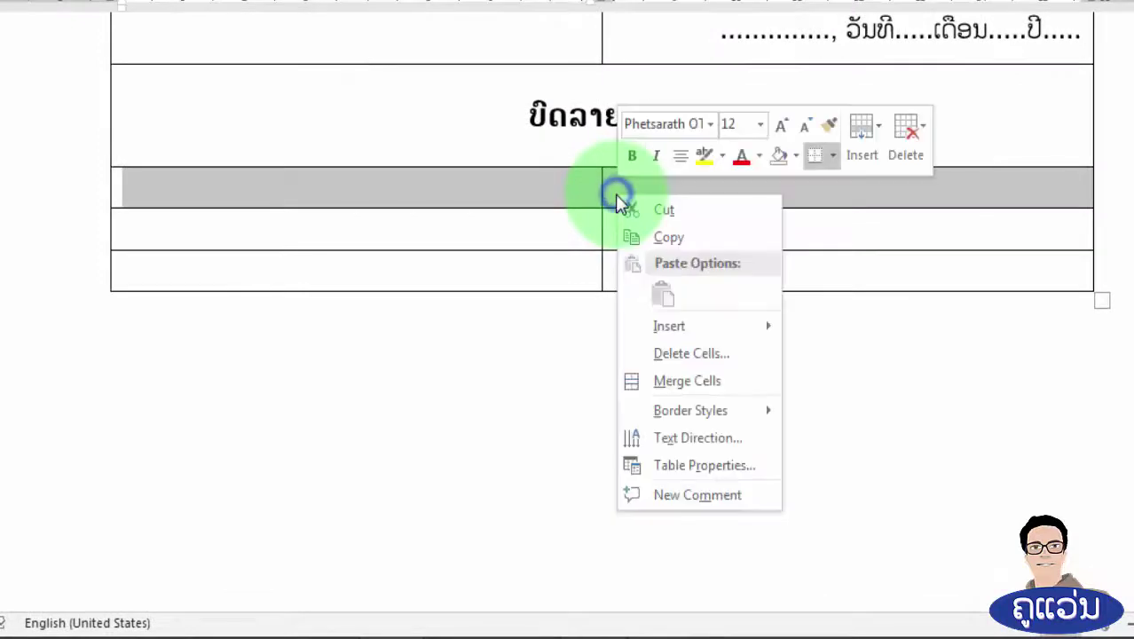
click(667, 381)
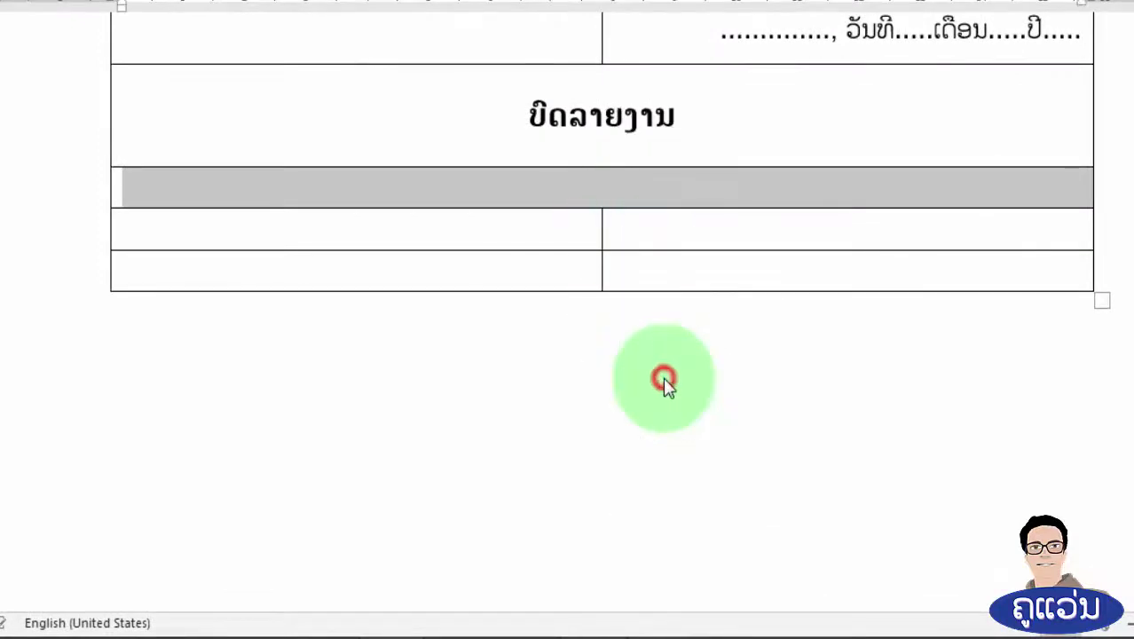
Enter "ຮຽນ:" in the merged sixth row and set its first-line indent to about 1.8 cm
click(295, 190)
text(ຣຽ)
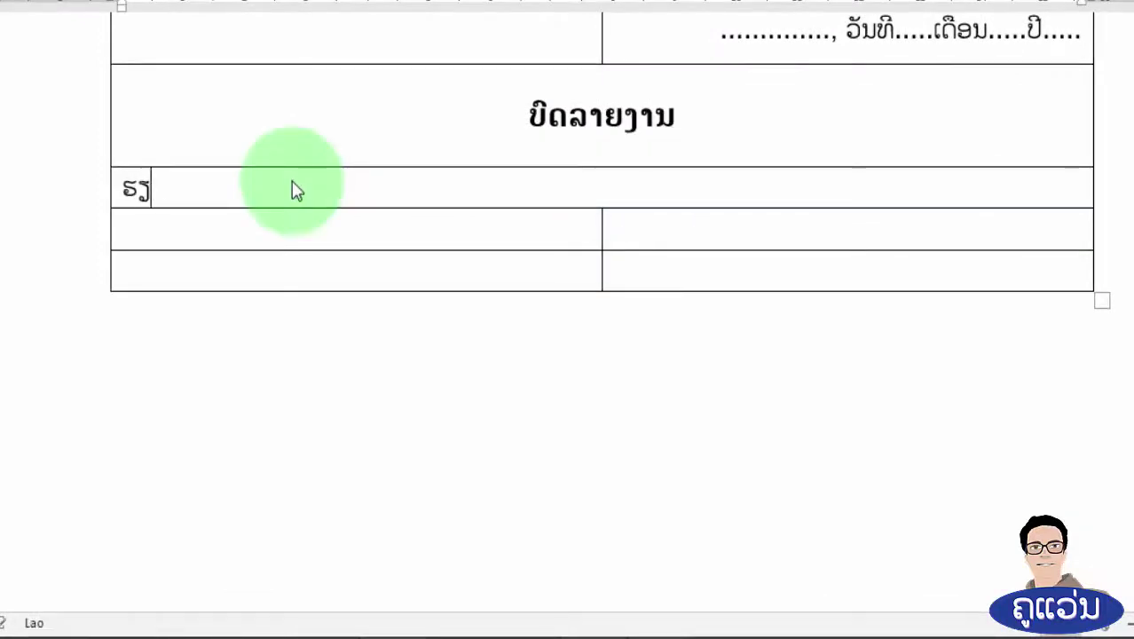
text(ນ:)
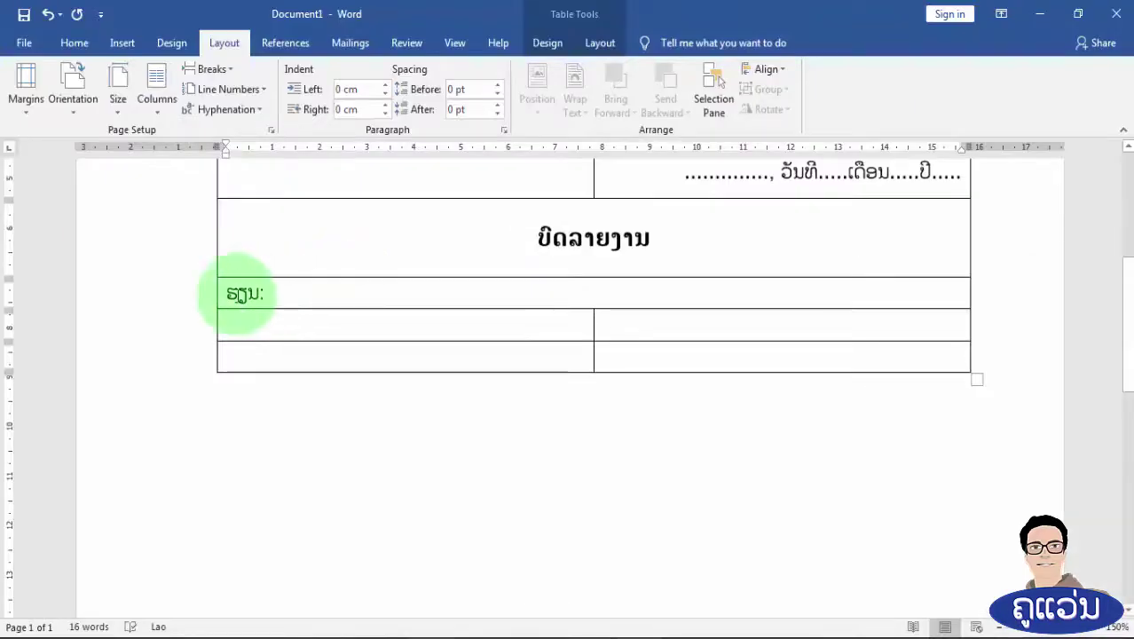
click(1127, 280)
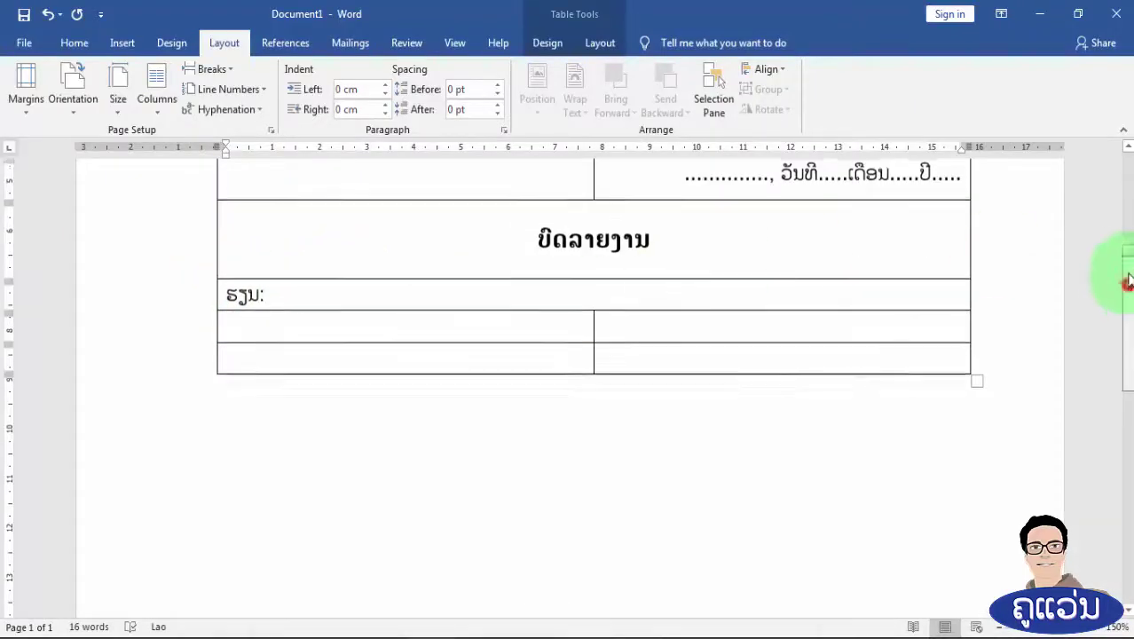
drag(1127, 281, 1129, 246)
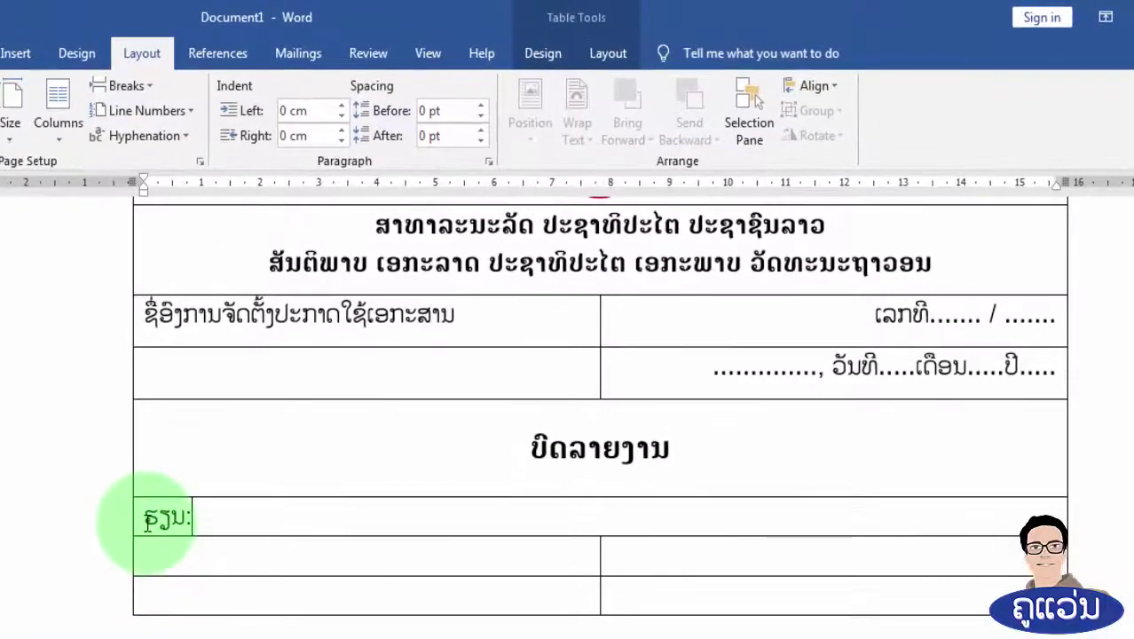
click(145, 521)
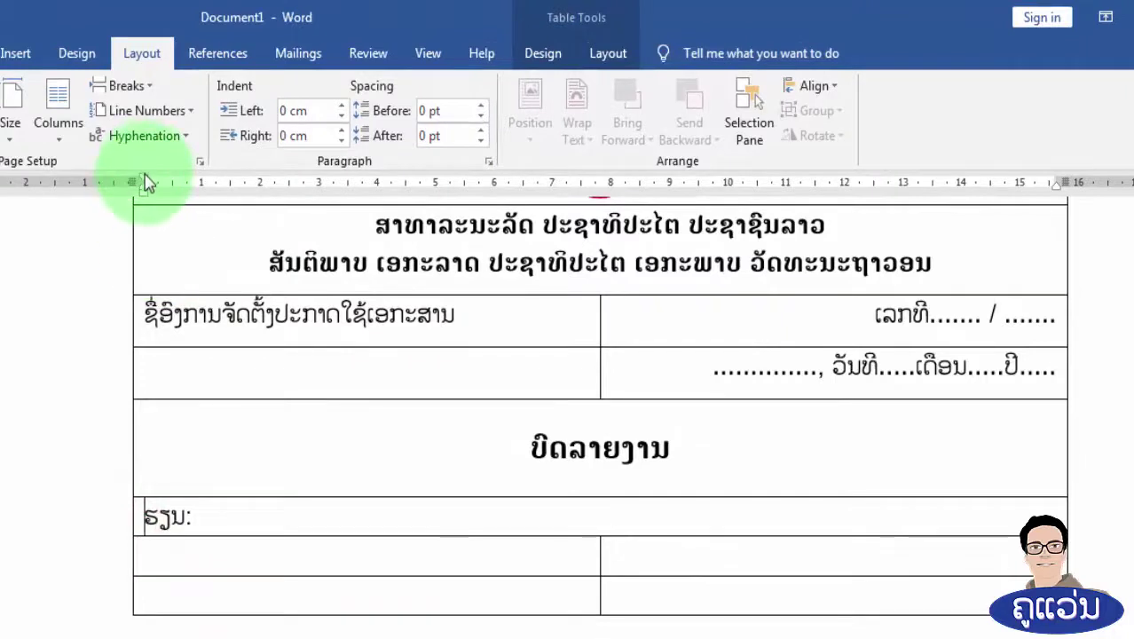
drag(145, 177, 249, 187)
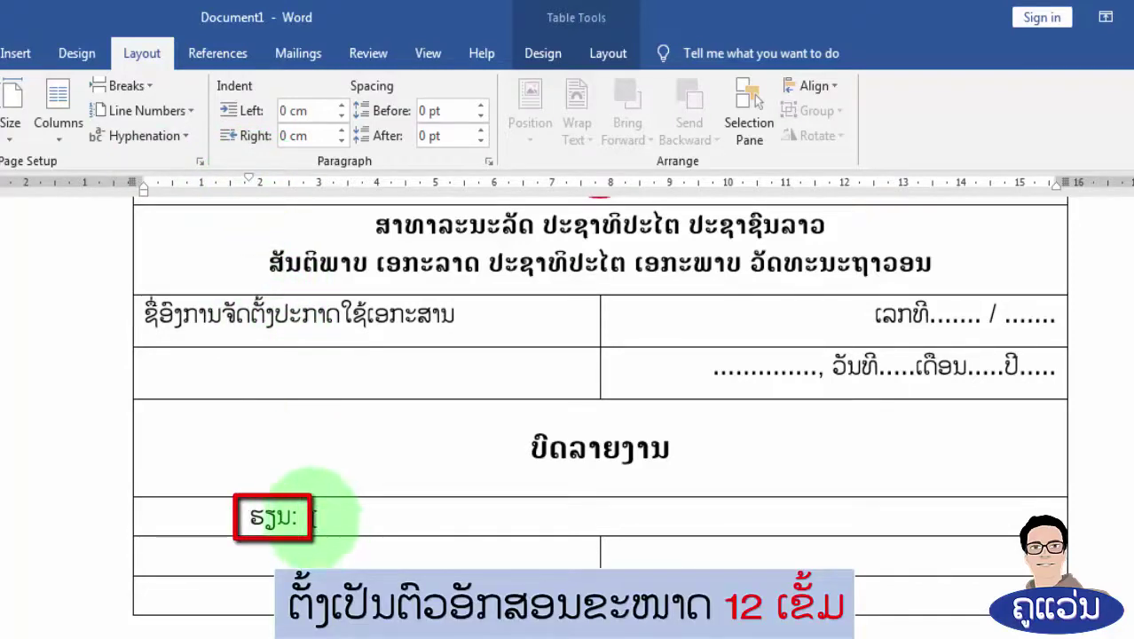
Make "ຮຽນ:" bold and fill the rest of its line with non-bold dots
drag(313, 518, 232, 524)
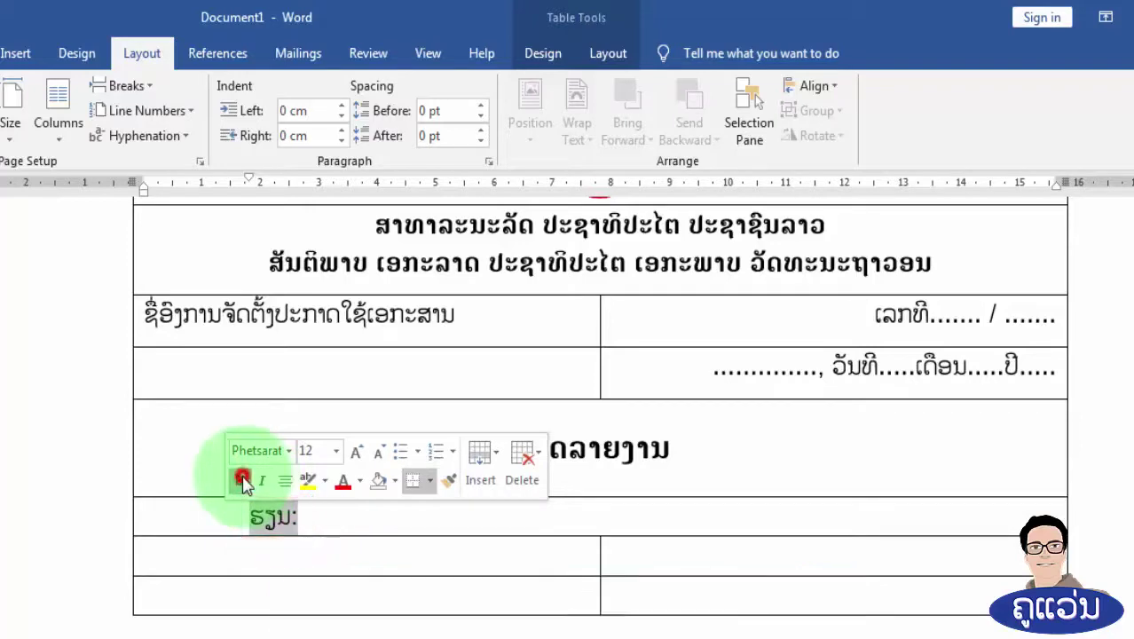
click(243, 479)
click(320, 517)
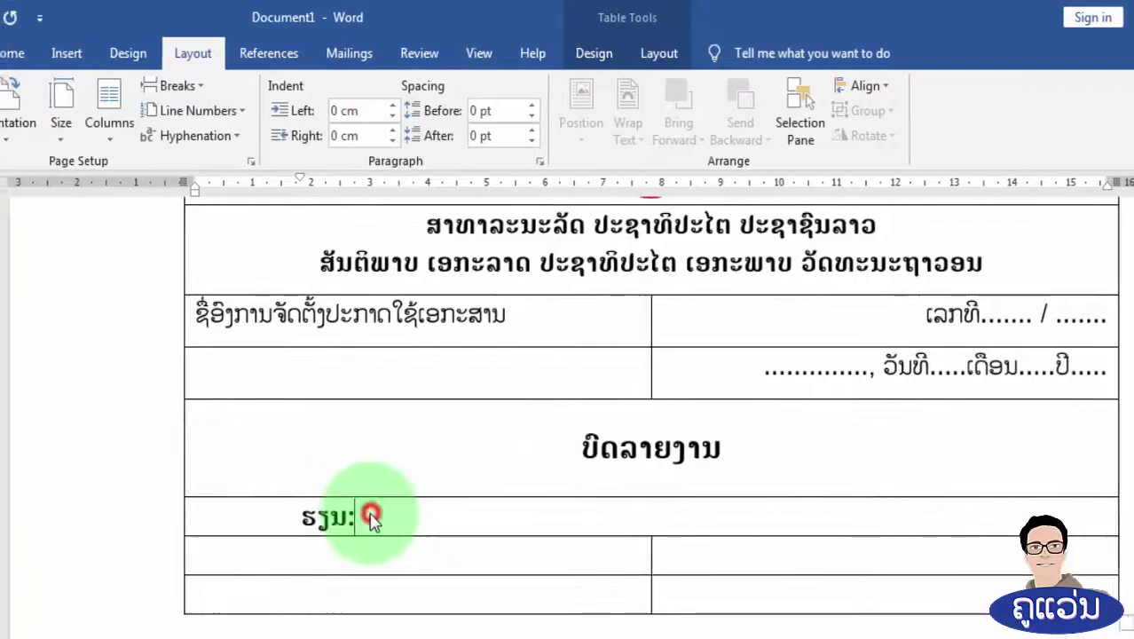
click(11, 55)
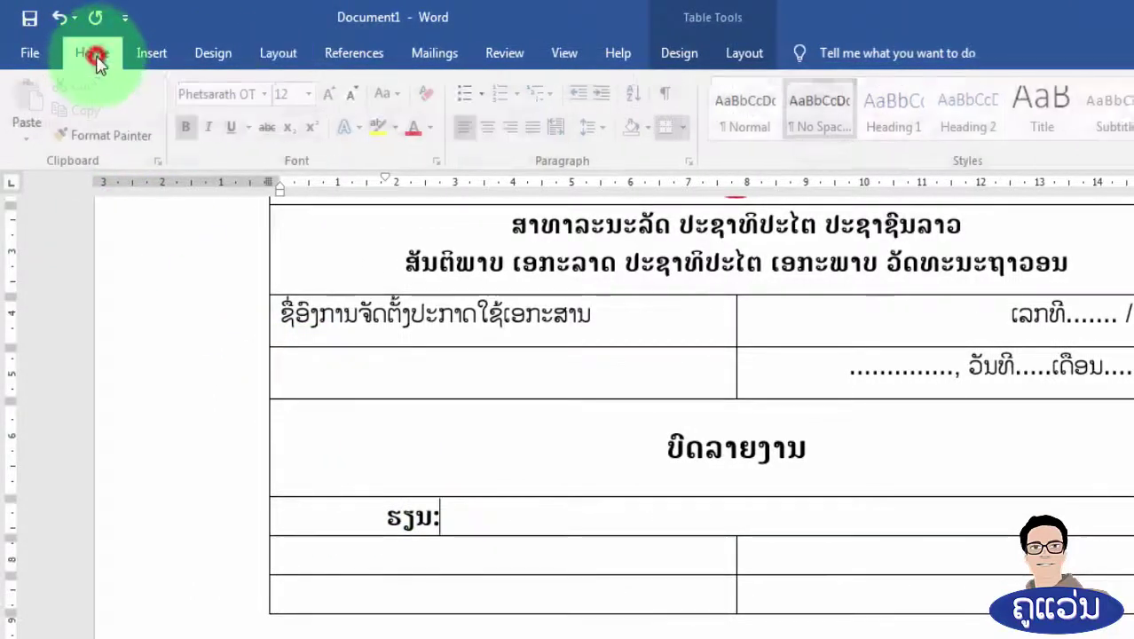
click(190, 127)
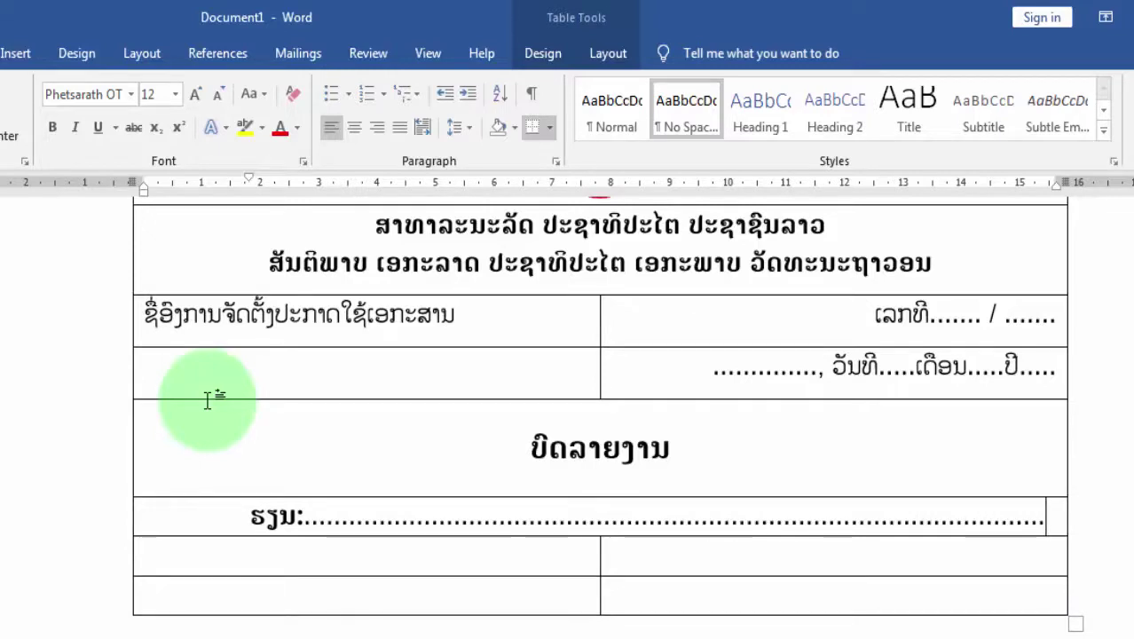
Add a second line with "ເລື່ອງ:" in bold, followed by non-bold dots to the end of the line
key(Return)
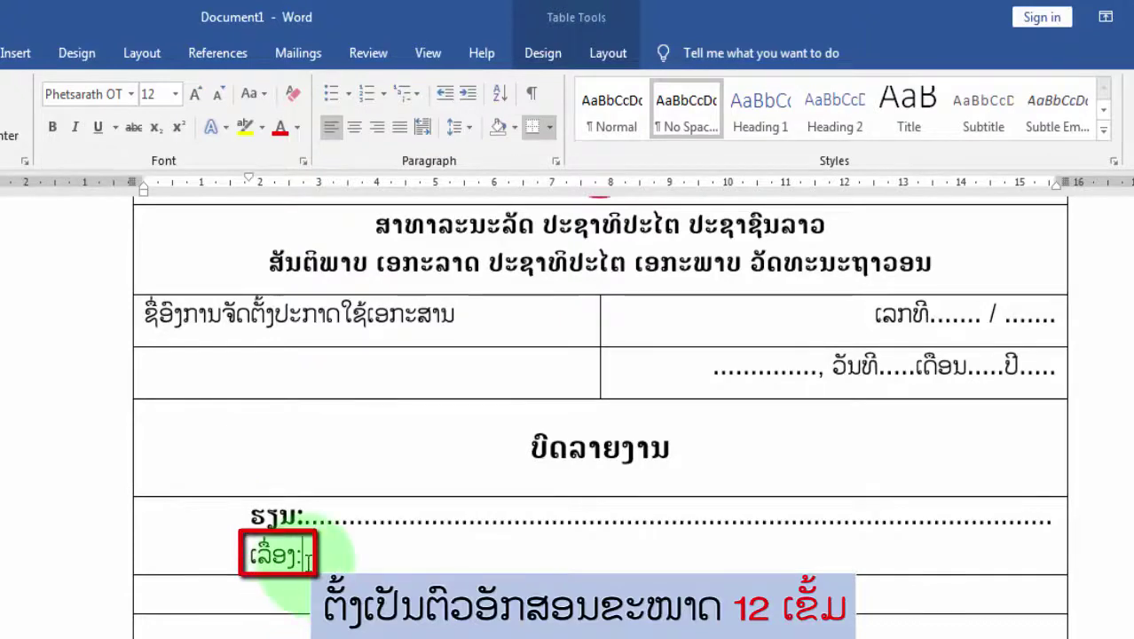
drag(309, 556, 256, 558)
click(260, 520)
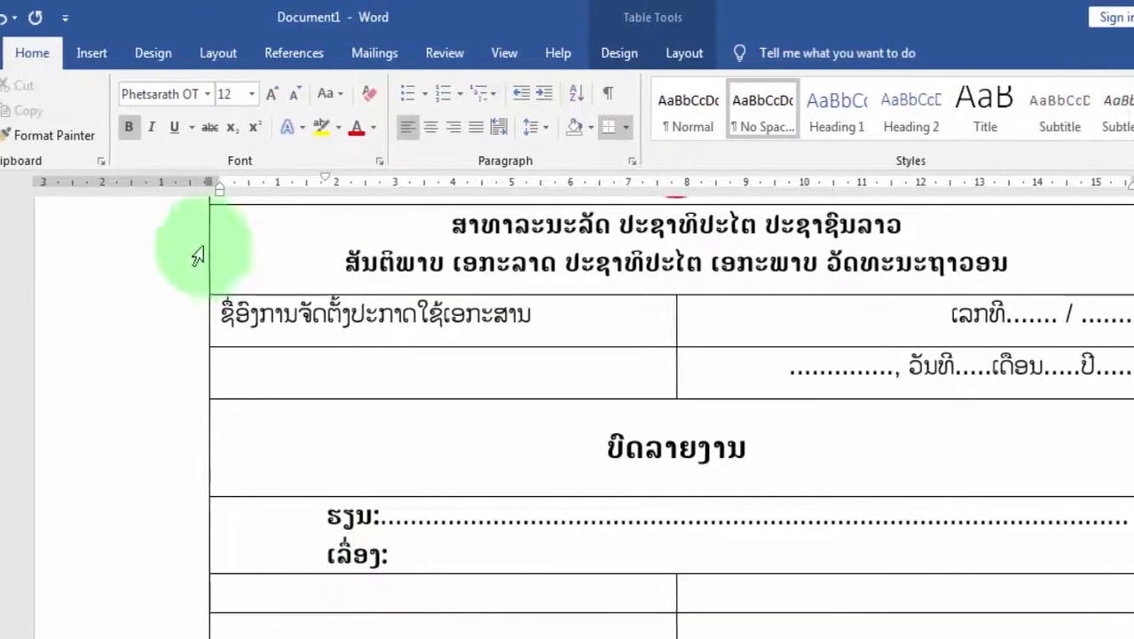
click(189, 133)
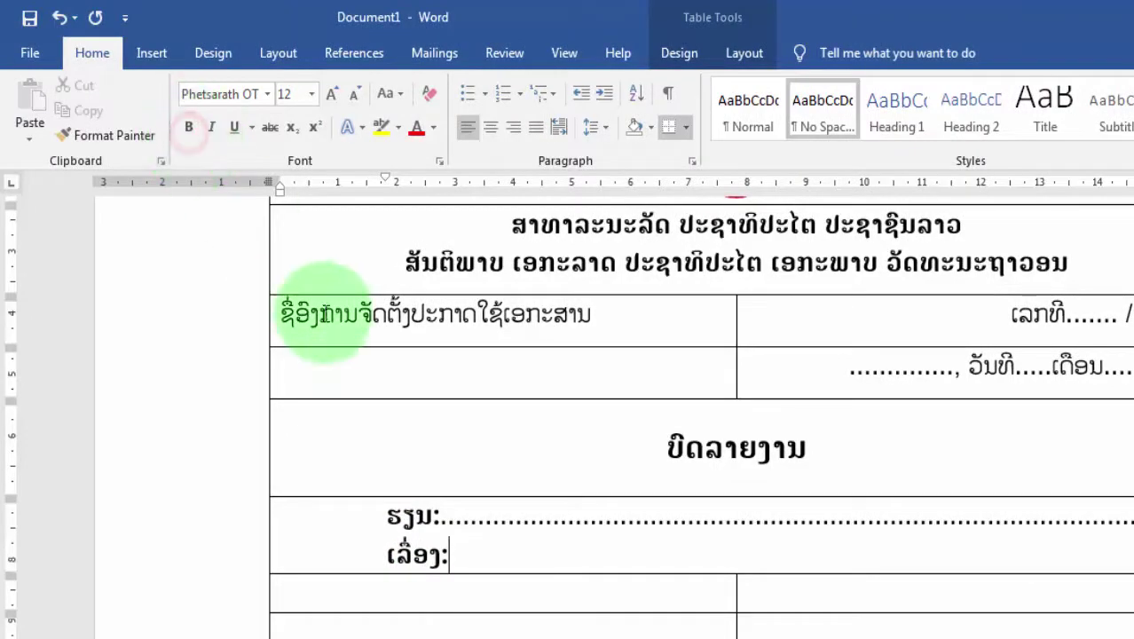
text(.)
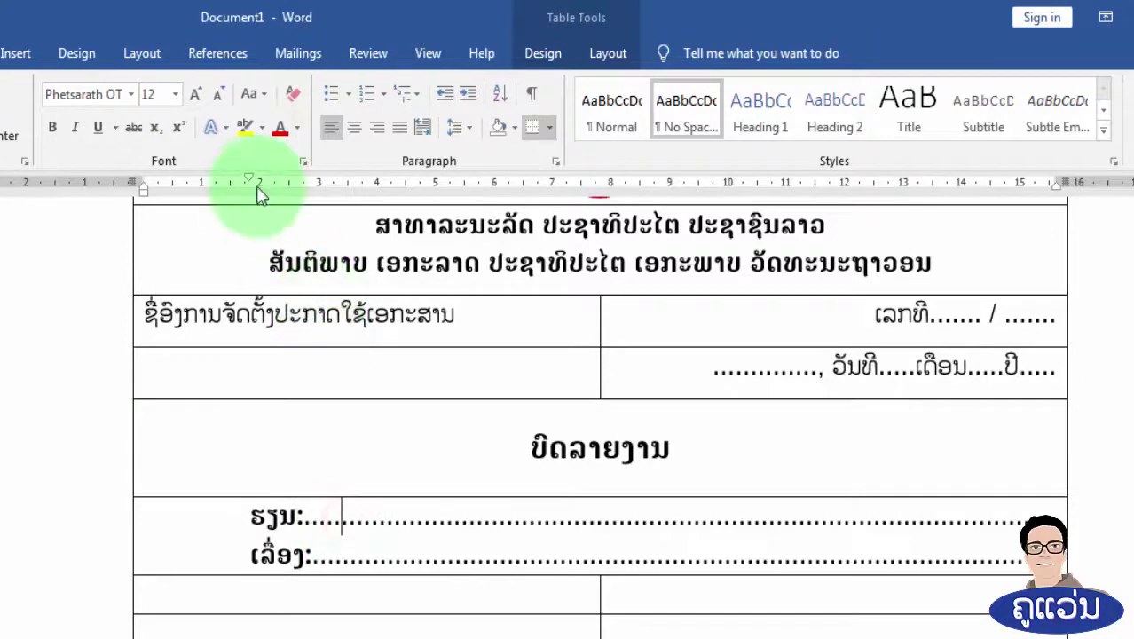
Set the spacing before the "ຮຽນ:" line to 12 pt and add equal spacing after the "ເລື່ອງ:" line
click(156, 59)
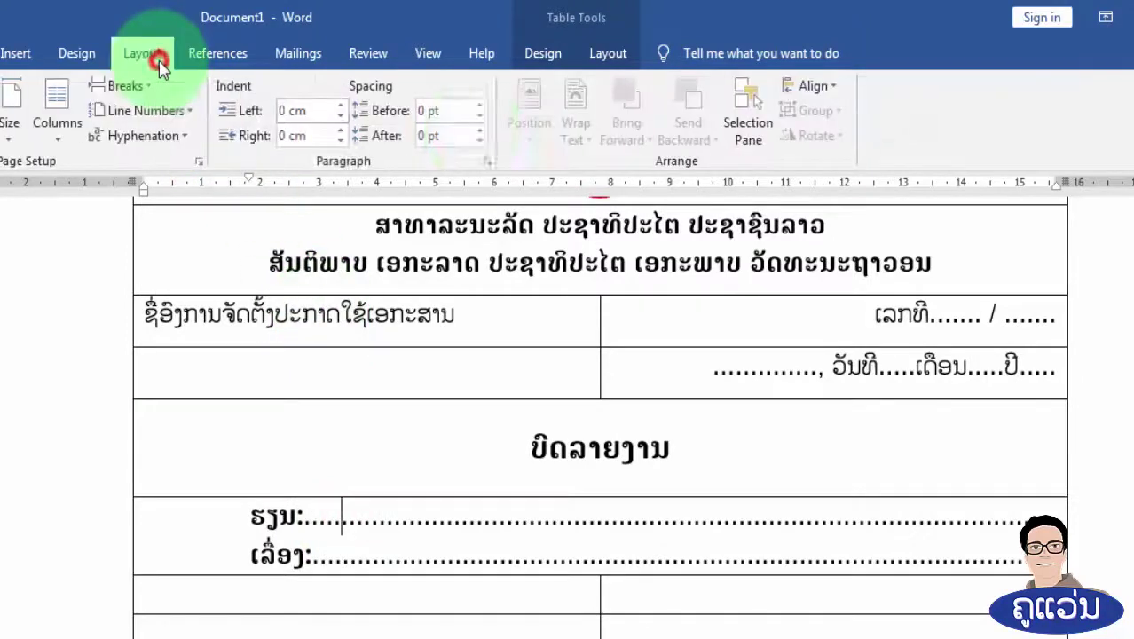
click(479, 106)
click(480, 105)
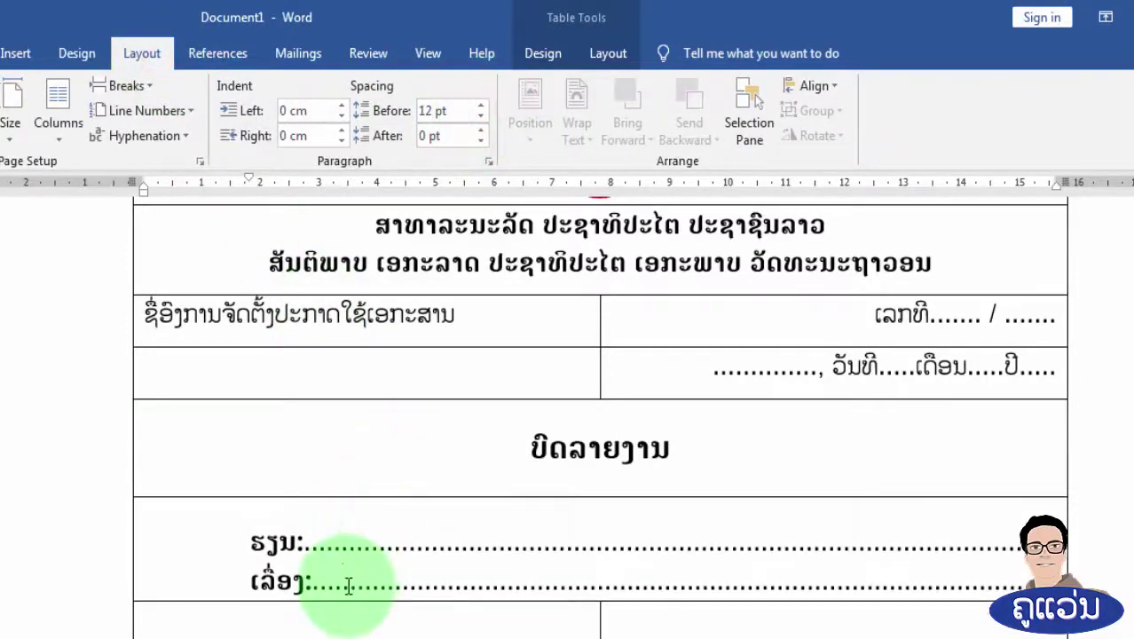
click(480, 128)
click(480, 128)
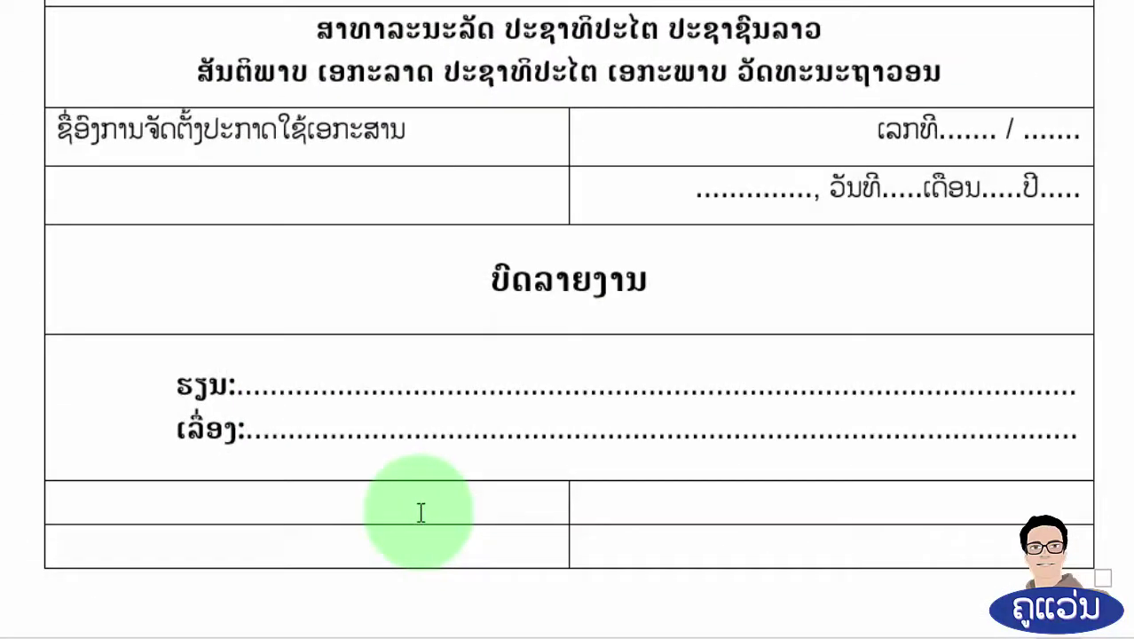
Merge the two cells of the seventh row, directly below the "ເລື່ອງ:" line
drag(417, 511, 609, 508)
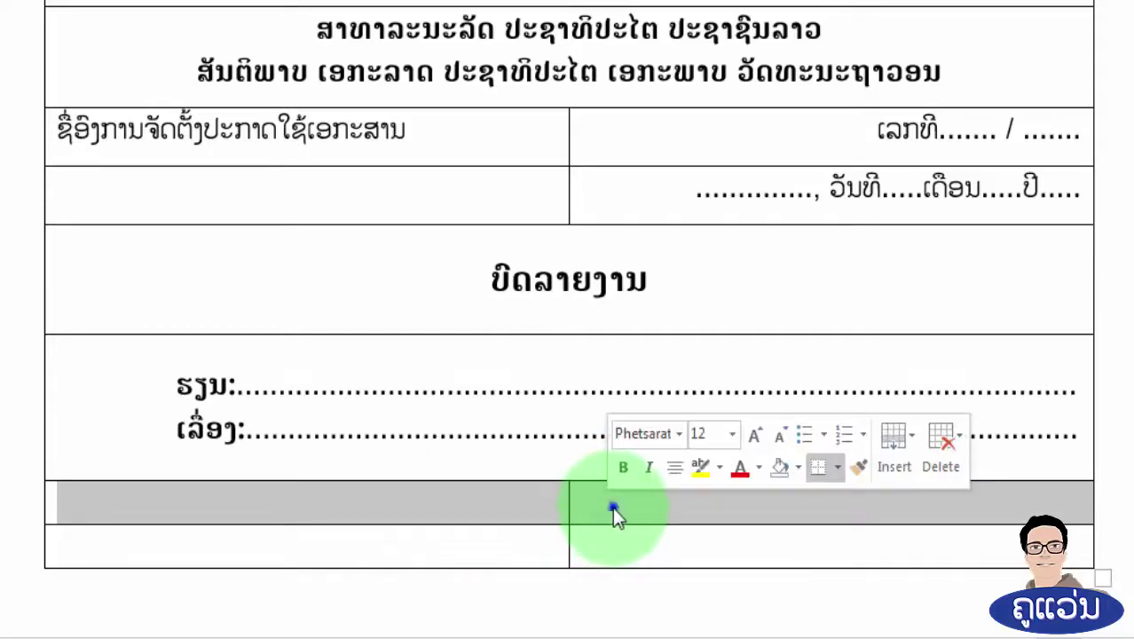
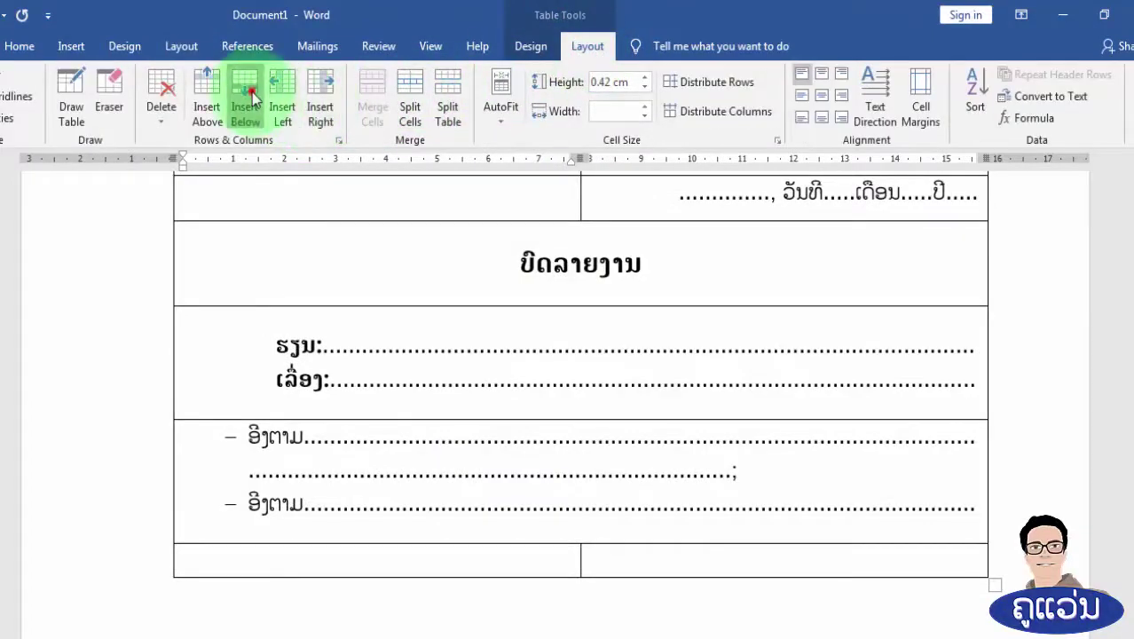
Insert two rows at the end of the table and merge the two cells of the row directly below the "ອີງຕາມ" list
click(252, 93)
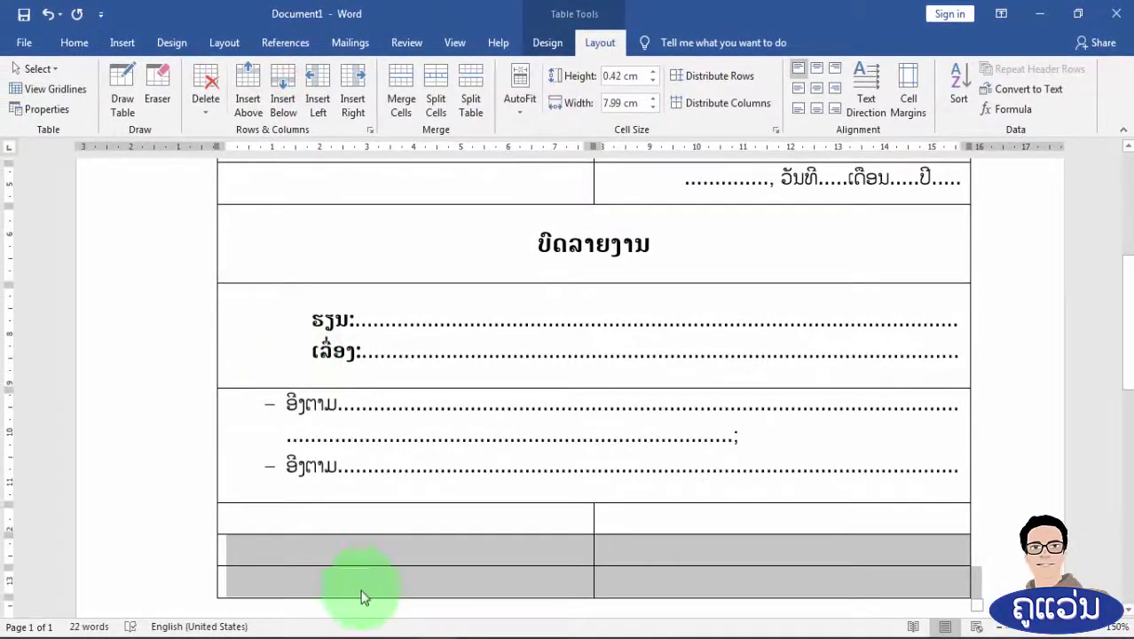
drag(1122, 342, 1123, 401)
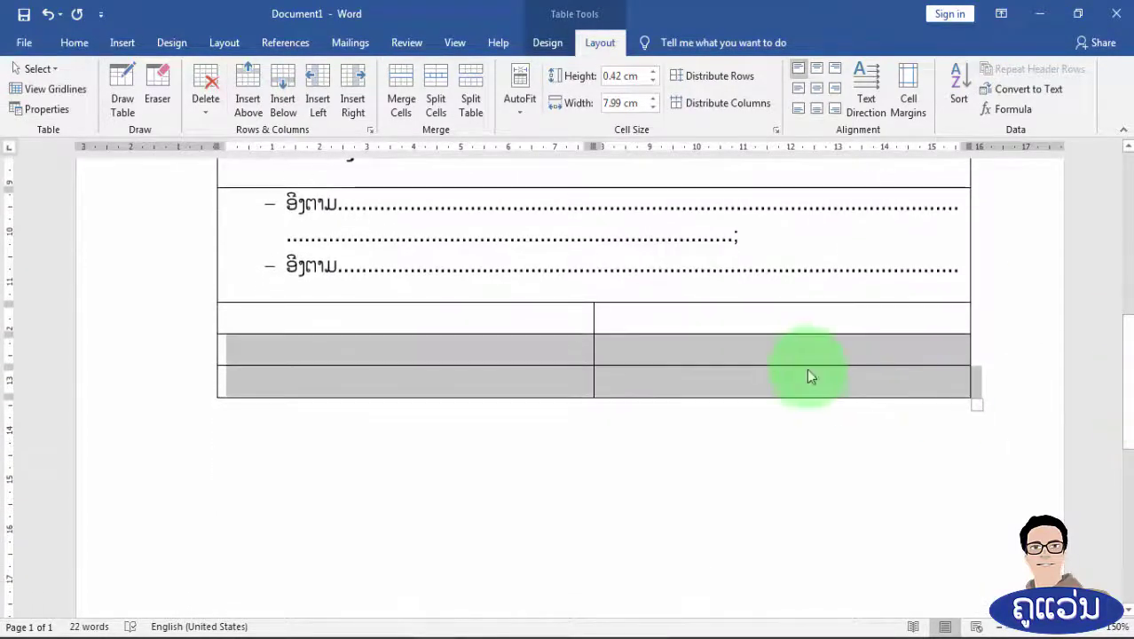
drag(545, 322, 630, 320)
right_click(634, 324)
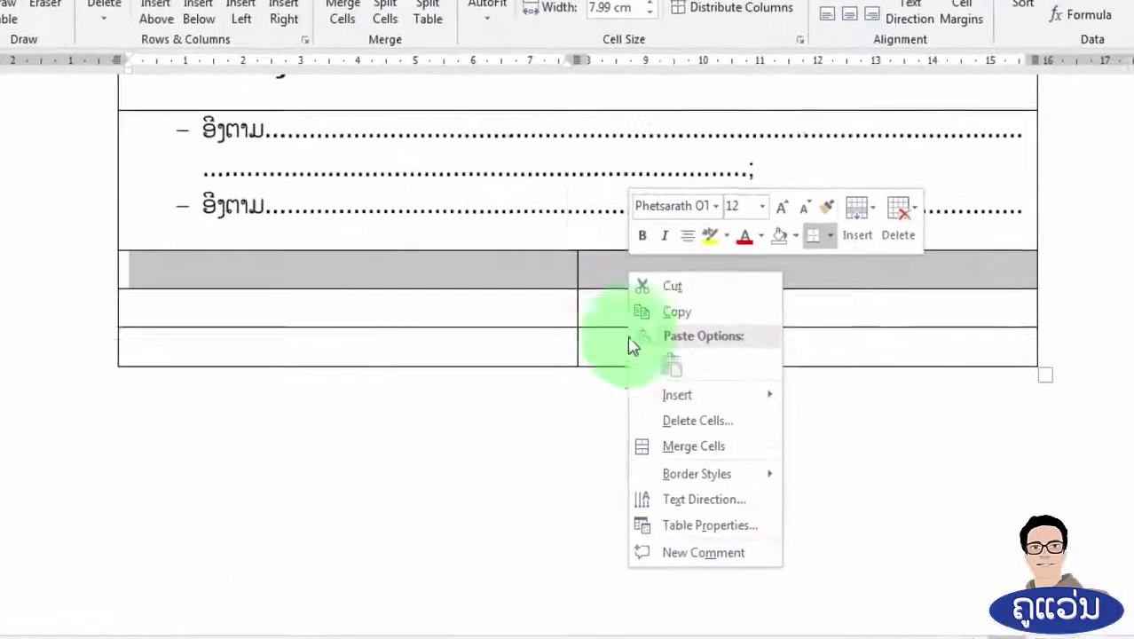
click(672, 463)
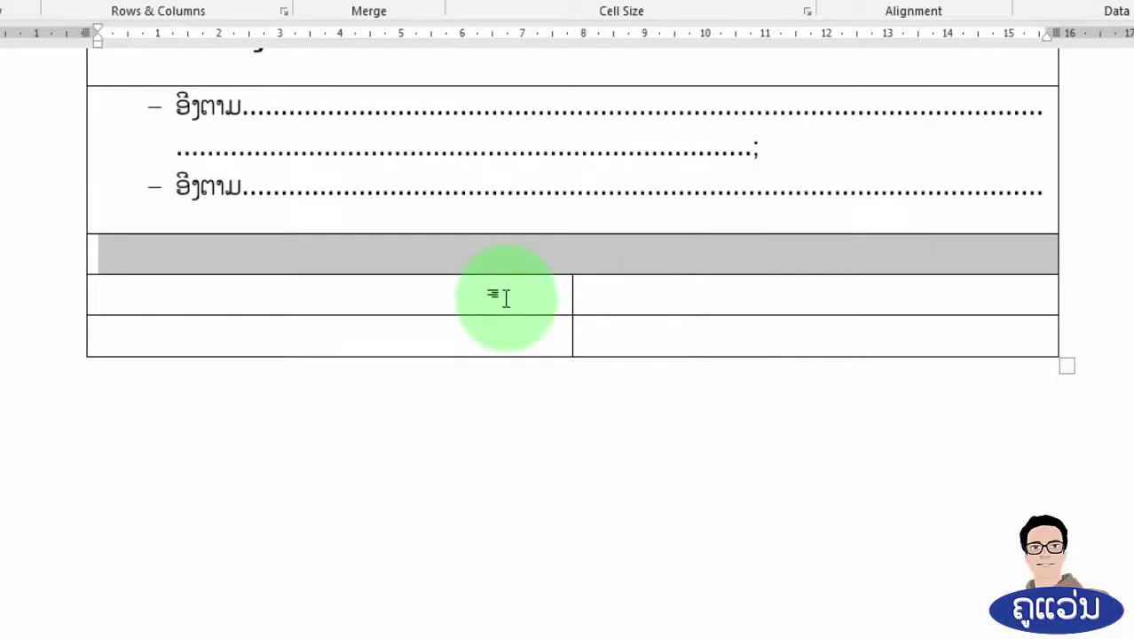
Start a Roman-numeral list (I., II., III.) in the merged eighth row with the heading "ສະພາບລວມ"
click(133, 259)
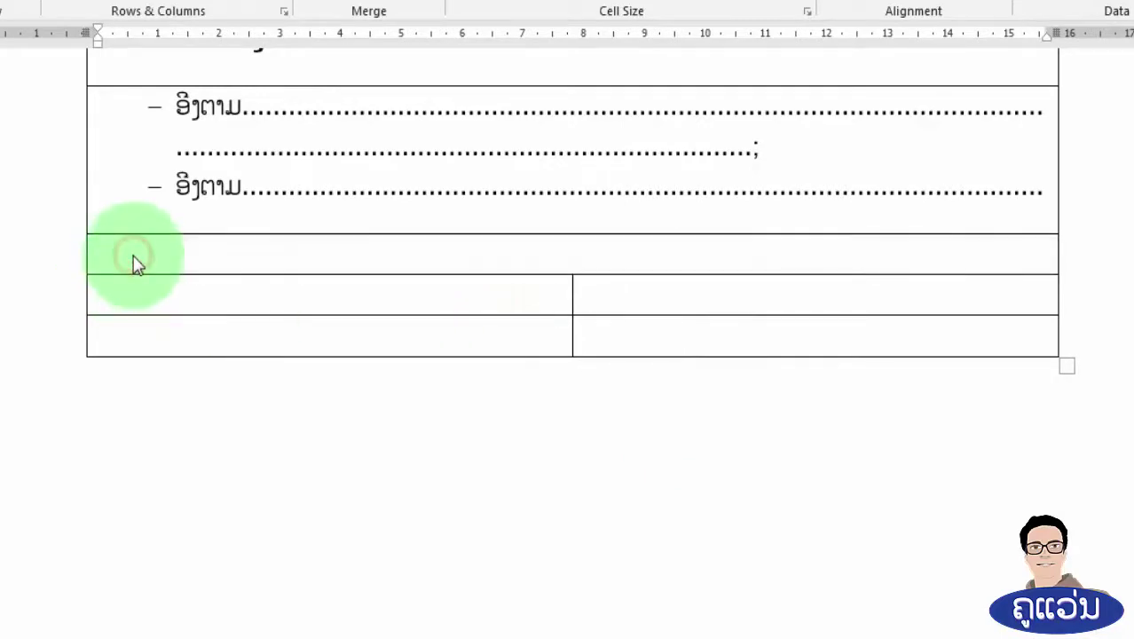
click(11, 1)
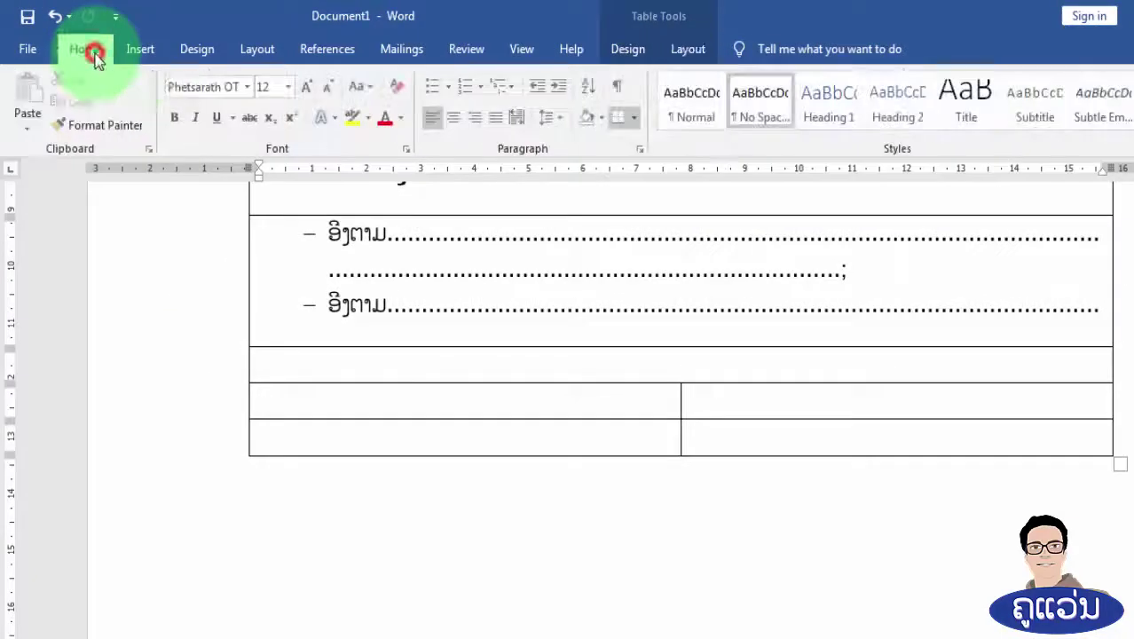
click(480, 86)
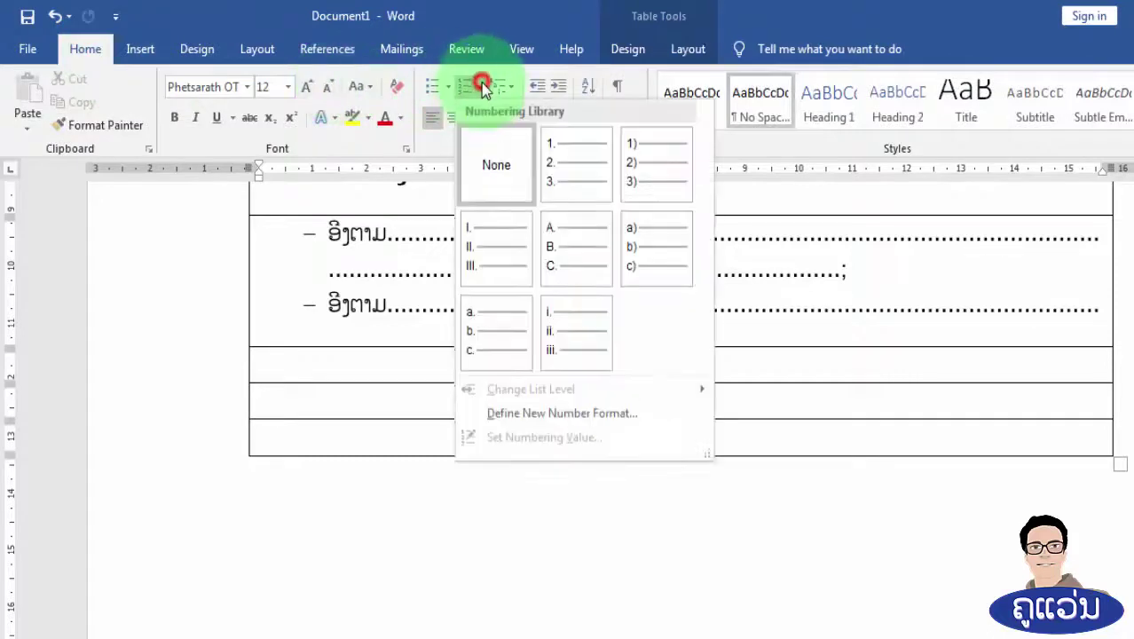
click(469, 235)
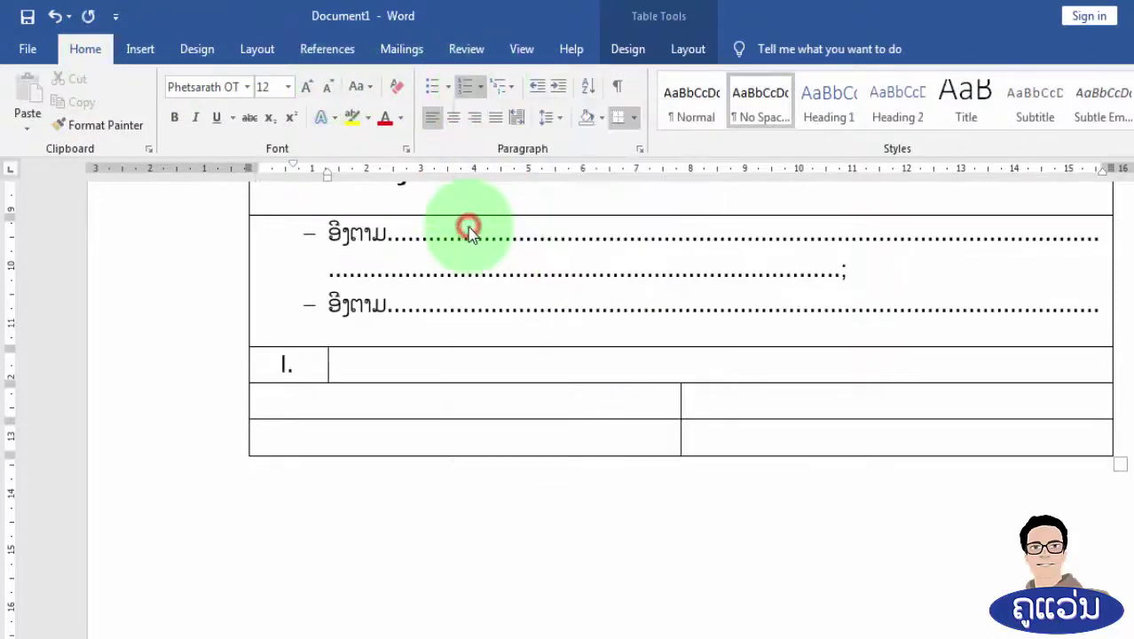
text(ຊ)
text(ະພາບລວ)
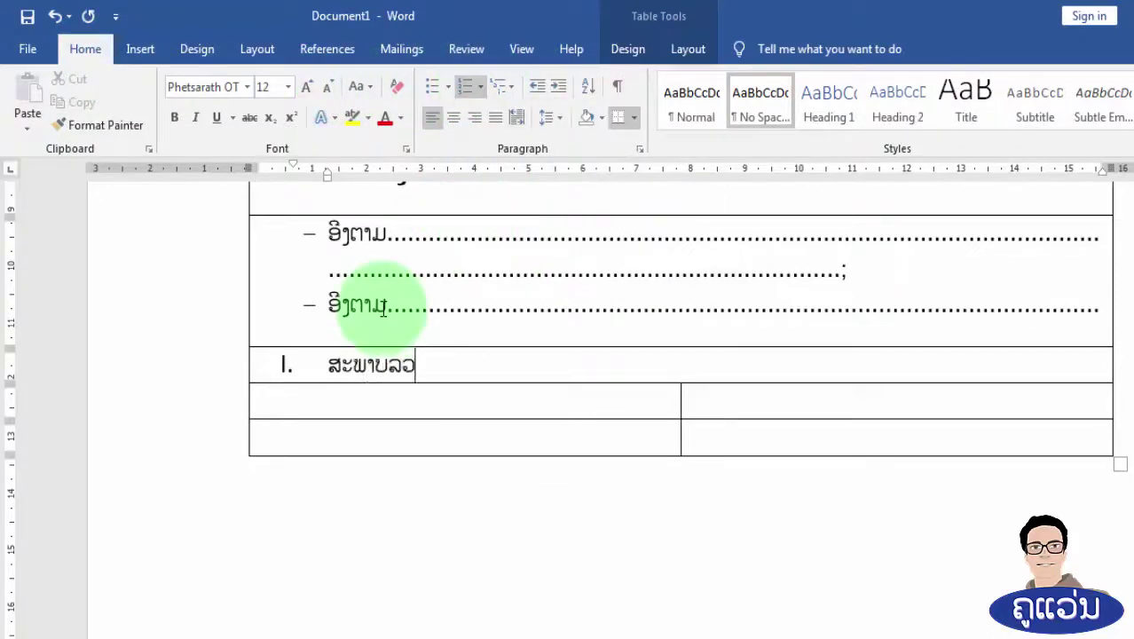
text(ມ)
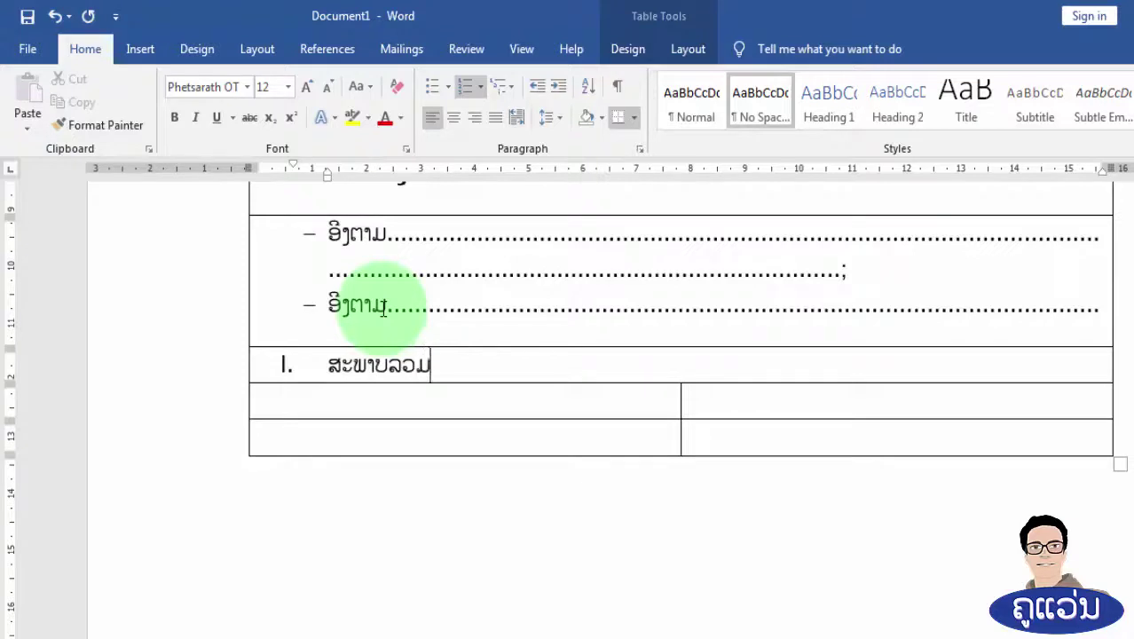
Reduce the hanging indent of the heading "ສະພາບລວມ" to about 0.8 cm and make the heading bold
click(327, 365)
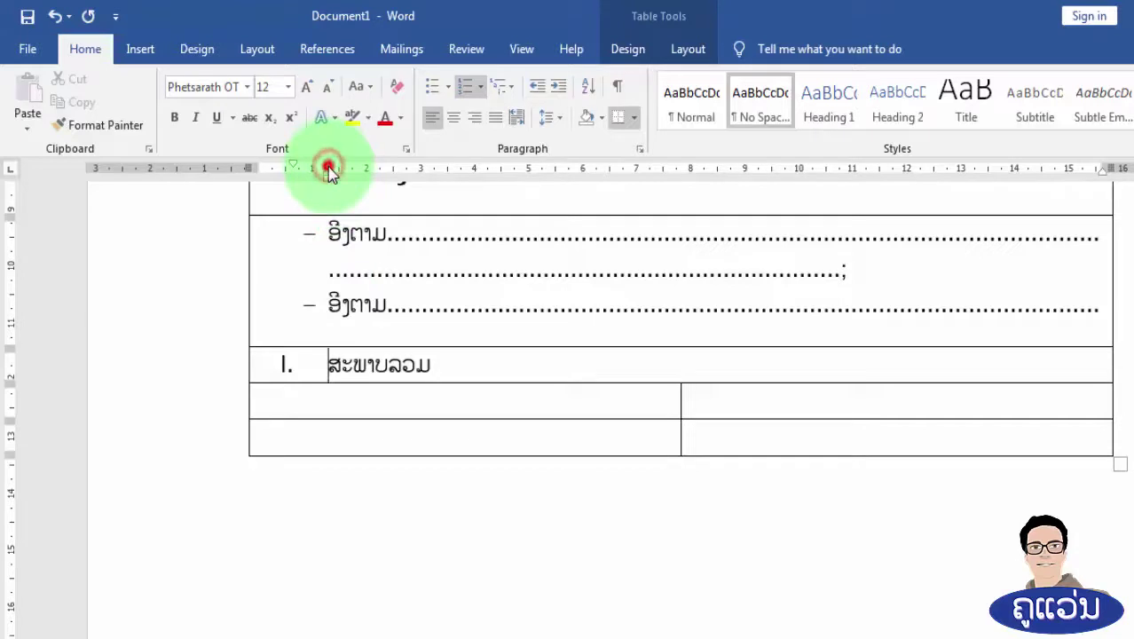
drag(328, 169, 306, 173)
click(313, 267)
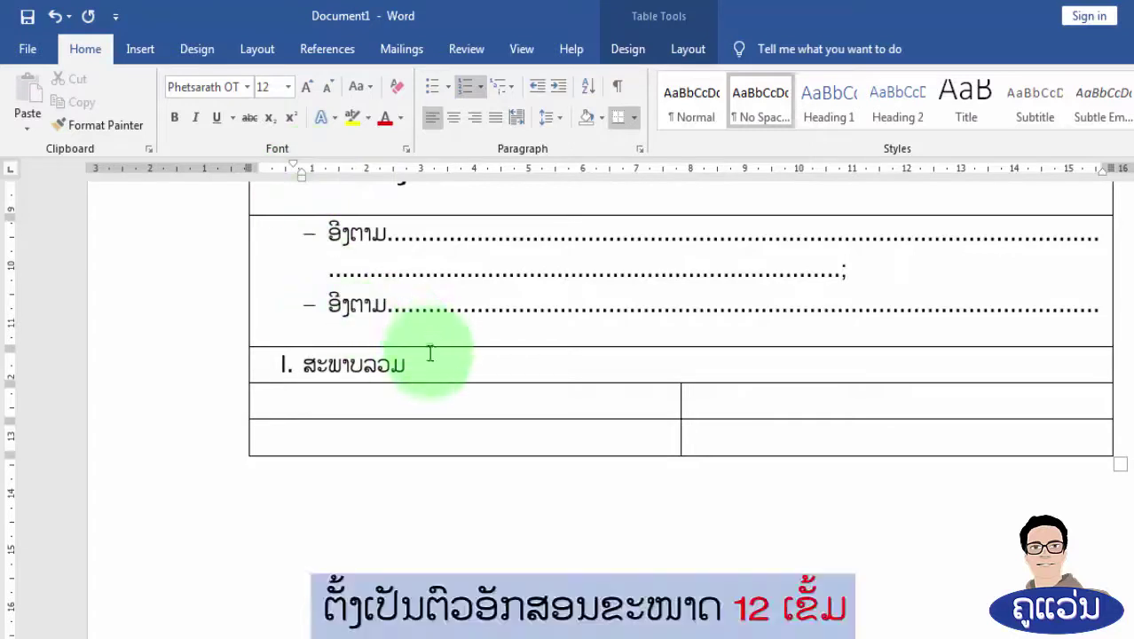
drag(426, 364, 302, 365)
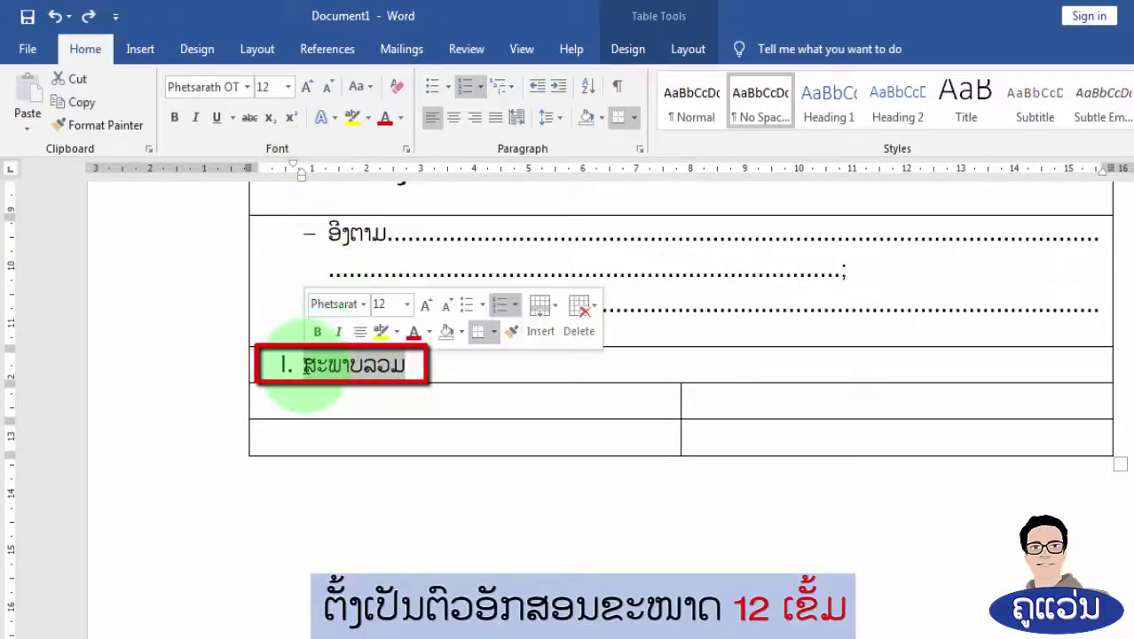
click(318, 331)
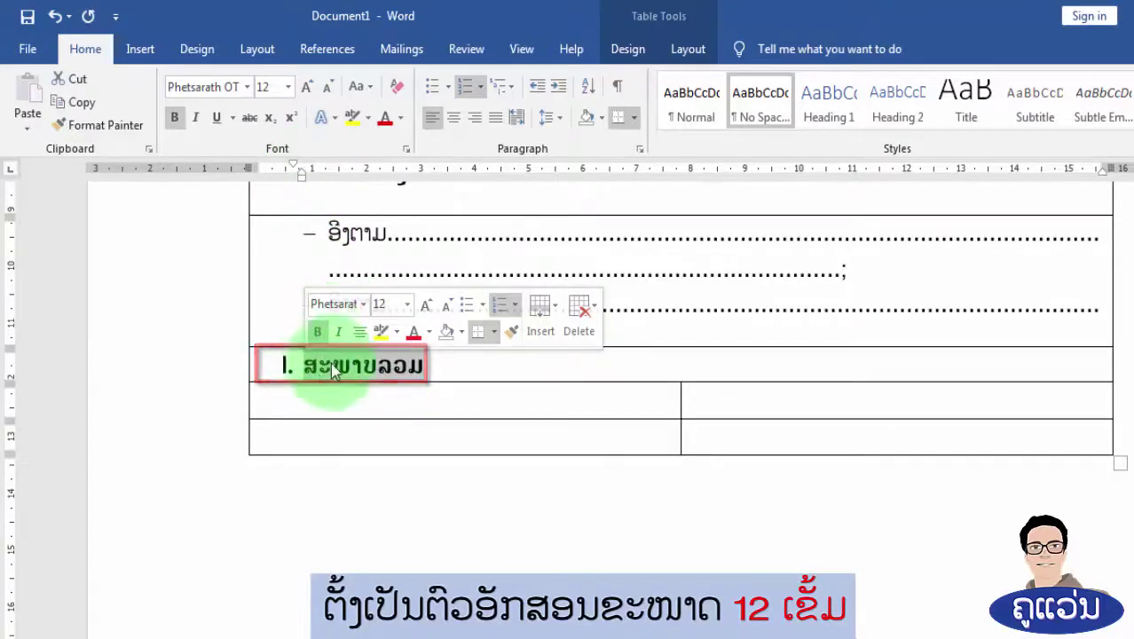
click(318, 362)
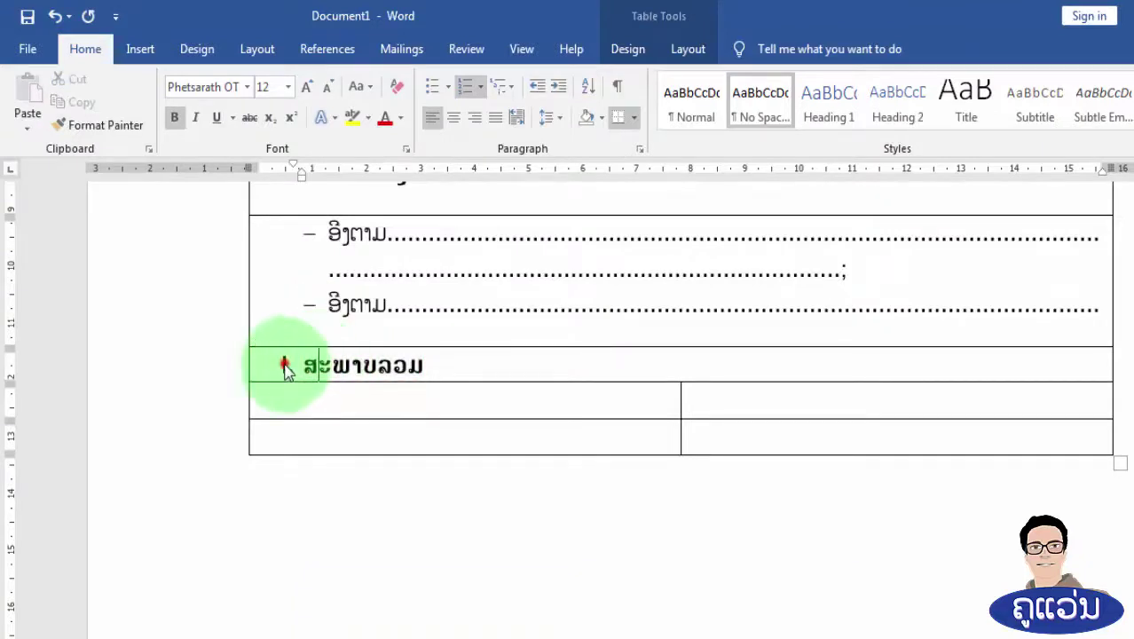
Change the font of the list's Roman numeral in front of "ສະພາບລວມ" to Times New Roman
click(286, 363)
click(247, 86)
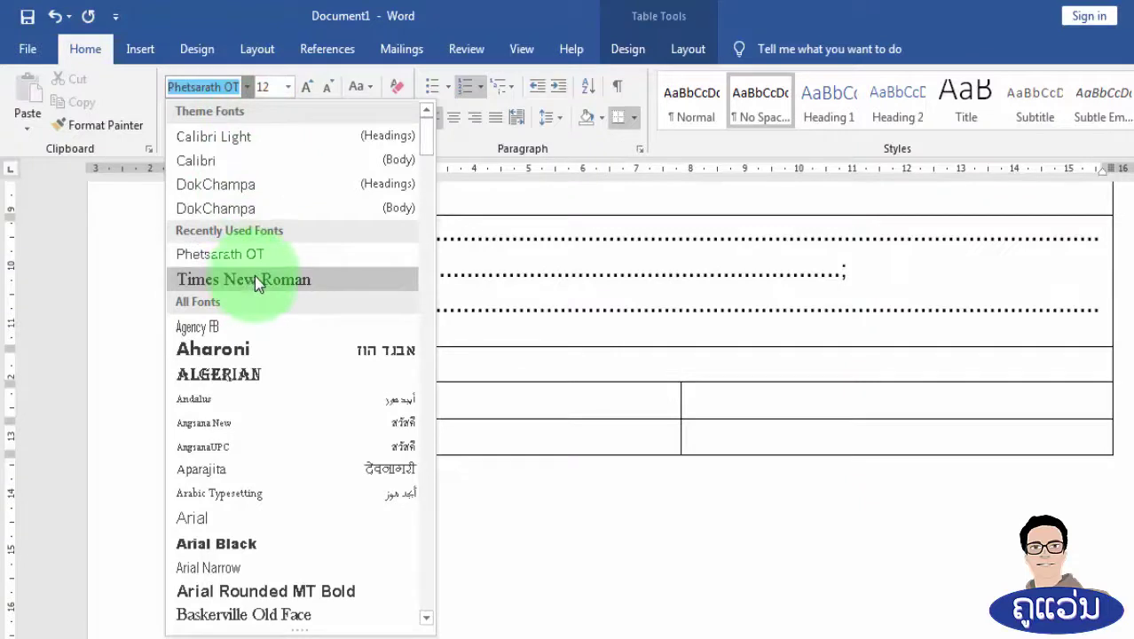
click(254, 279)
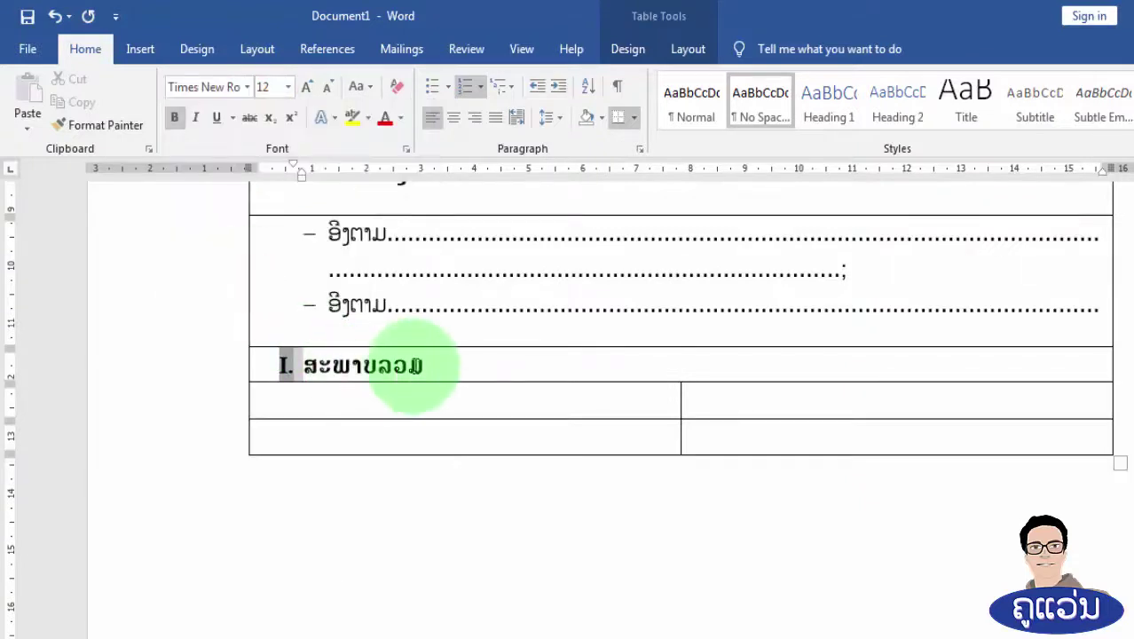
Add a non-bold dotted fill-in line across the cell under the heading "ສະພາບລວມ", within the same list item
click(441, 366)
key(shift+Return)
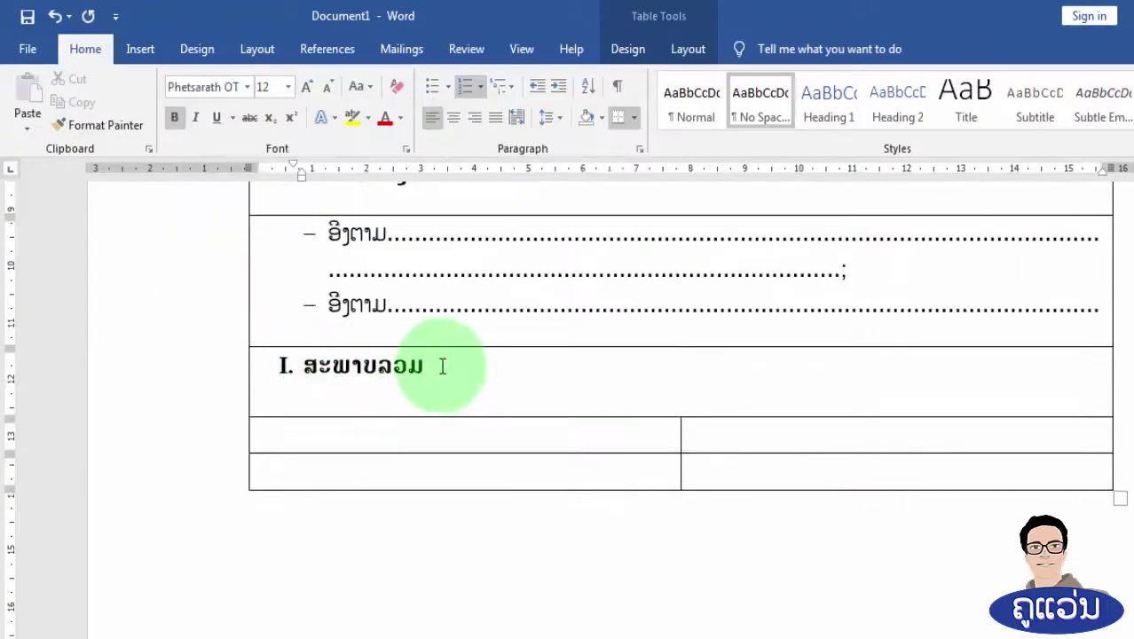
click(174, 118)
click(328, 399)
text(.........)
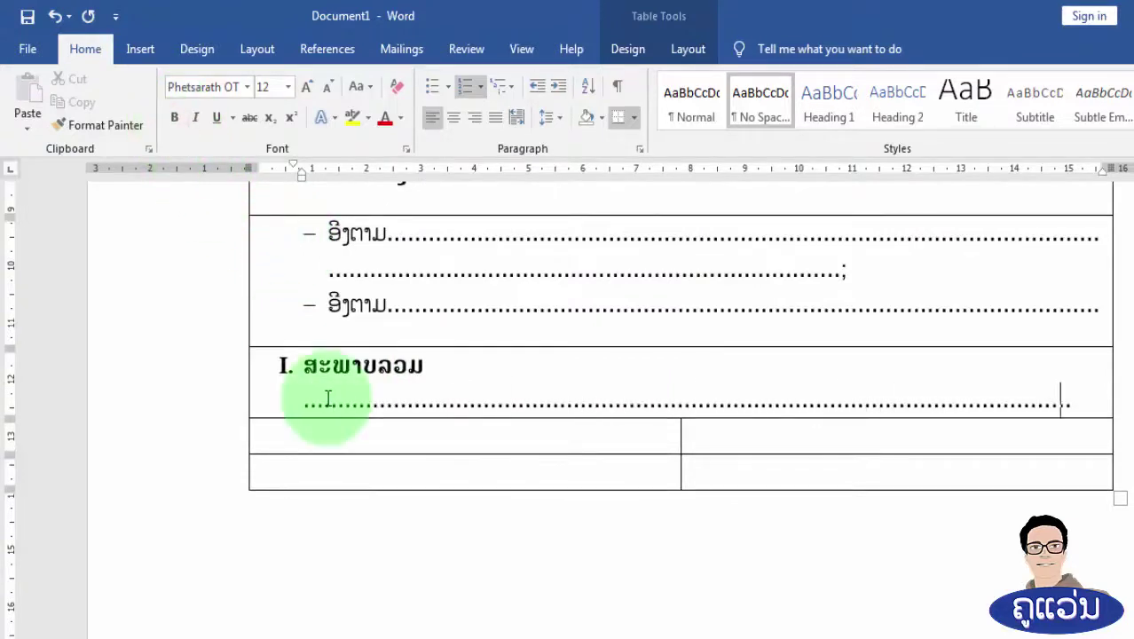
Add list item II with the bold heading "ຈຸດປະສົງ" and a non-bold dotted fill-in line beneath it
key(Return)
text(จ)
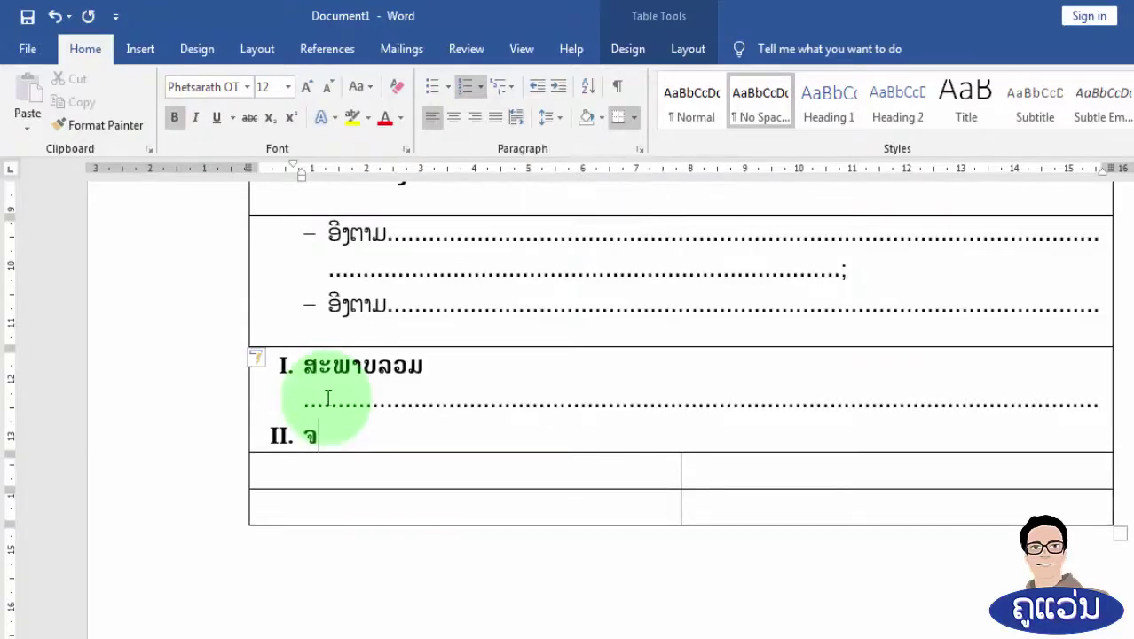
text(ຸດປະສົງ)
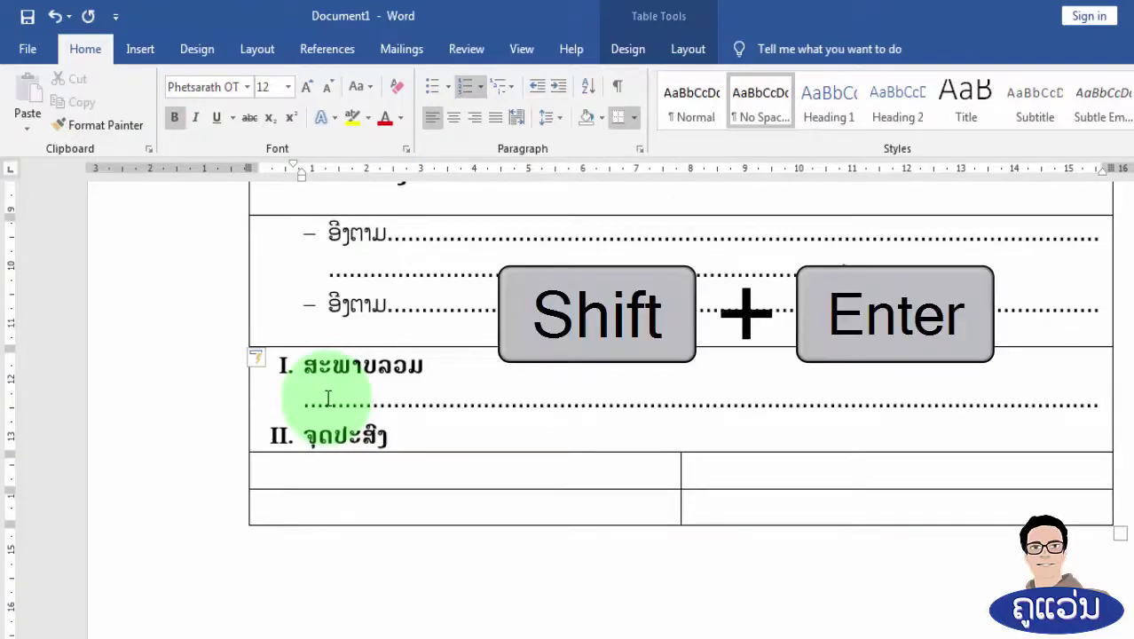
key(shift+Return)
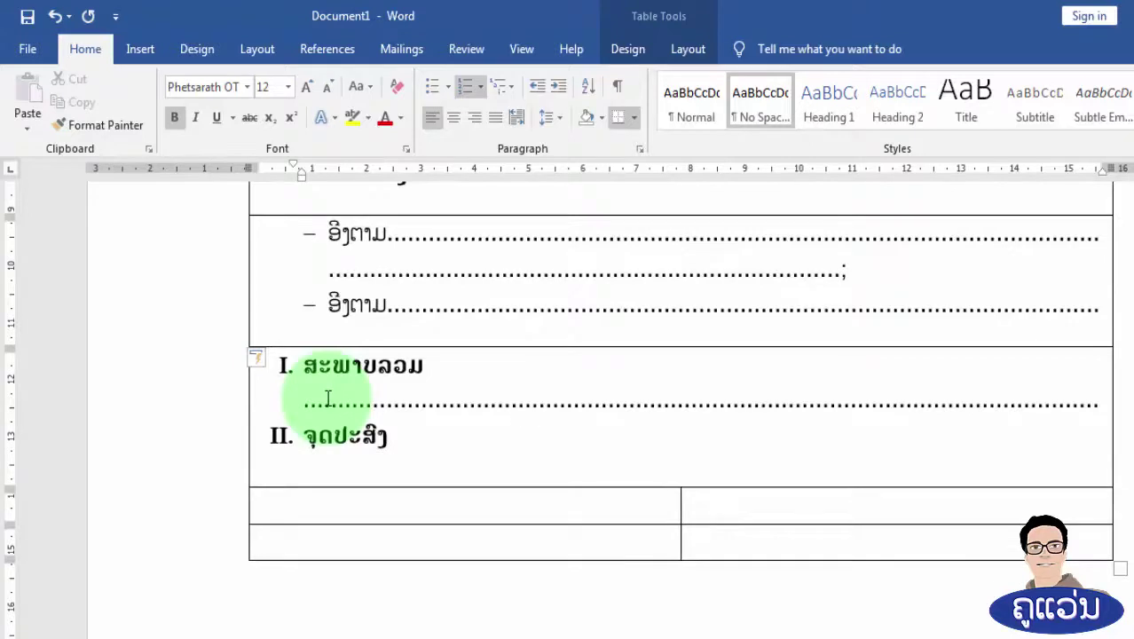
click(174, 118)
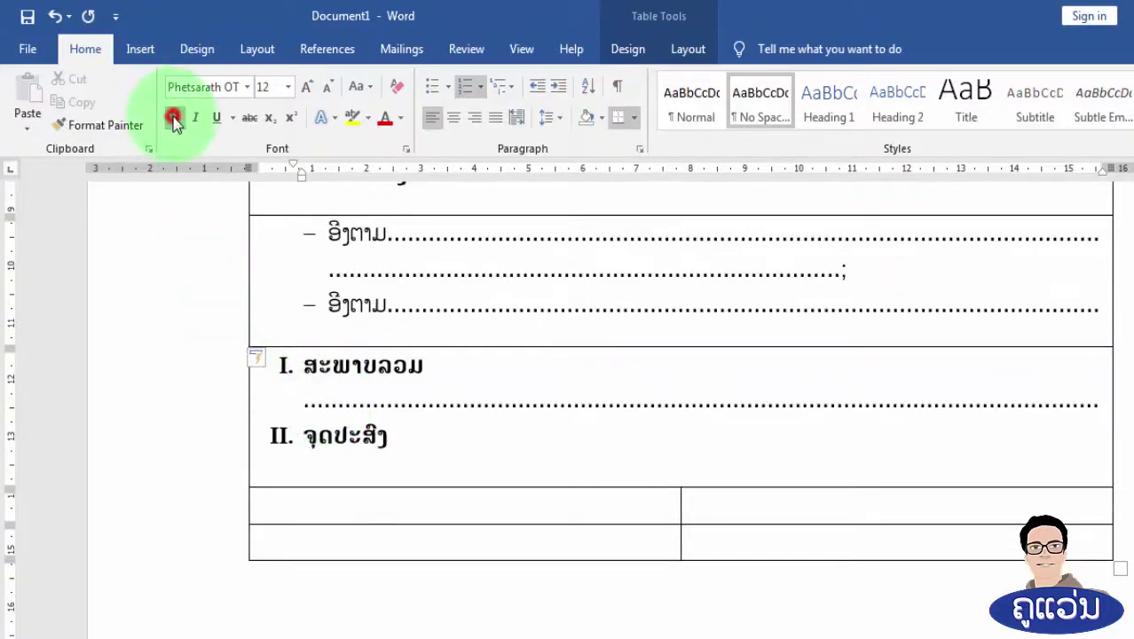
text(.)
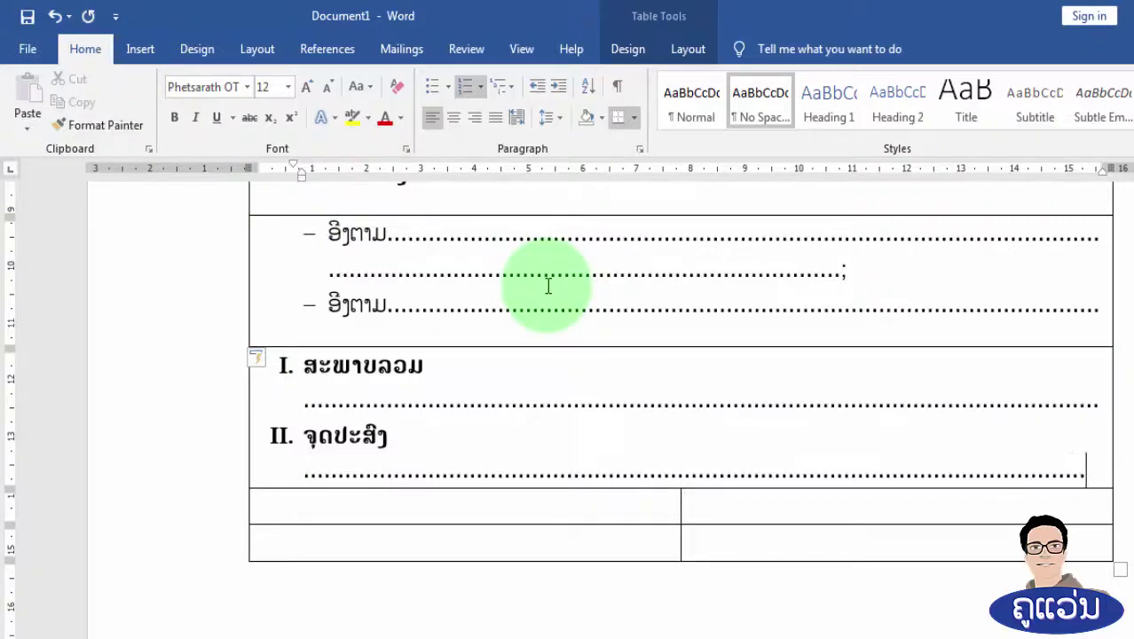
Add list item III with the bold heading "ເນື້ອໃນ" and a non-bold dotted fill-in line beneath it
key(Return)
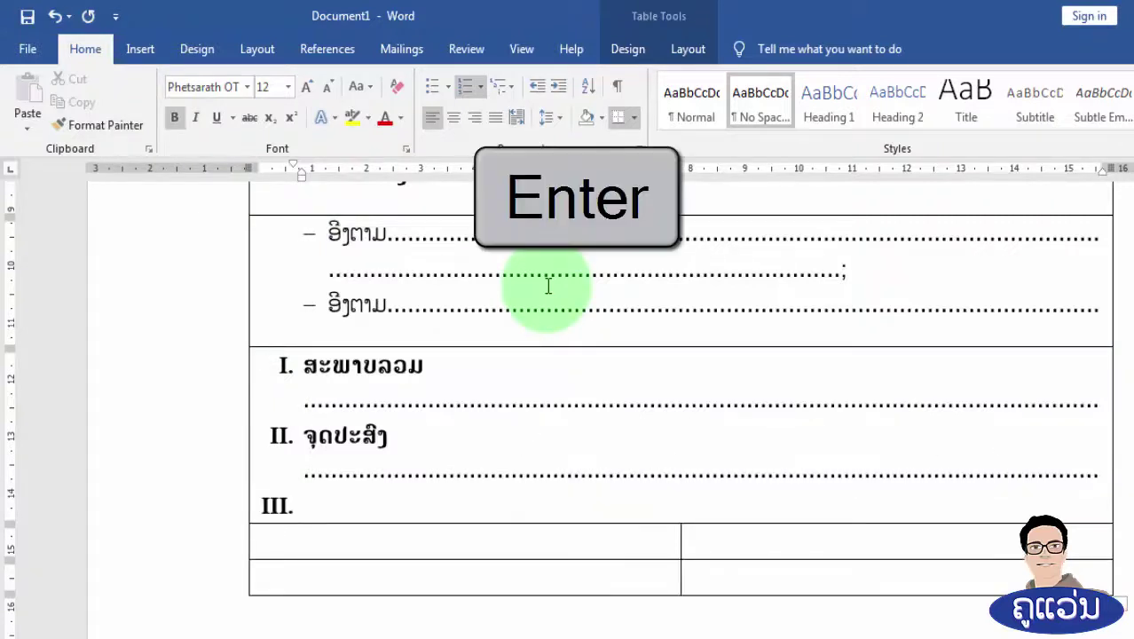
text(ເນື້ອໃນ)
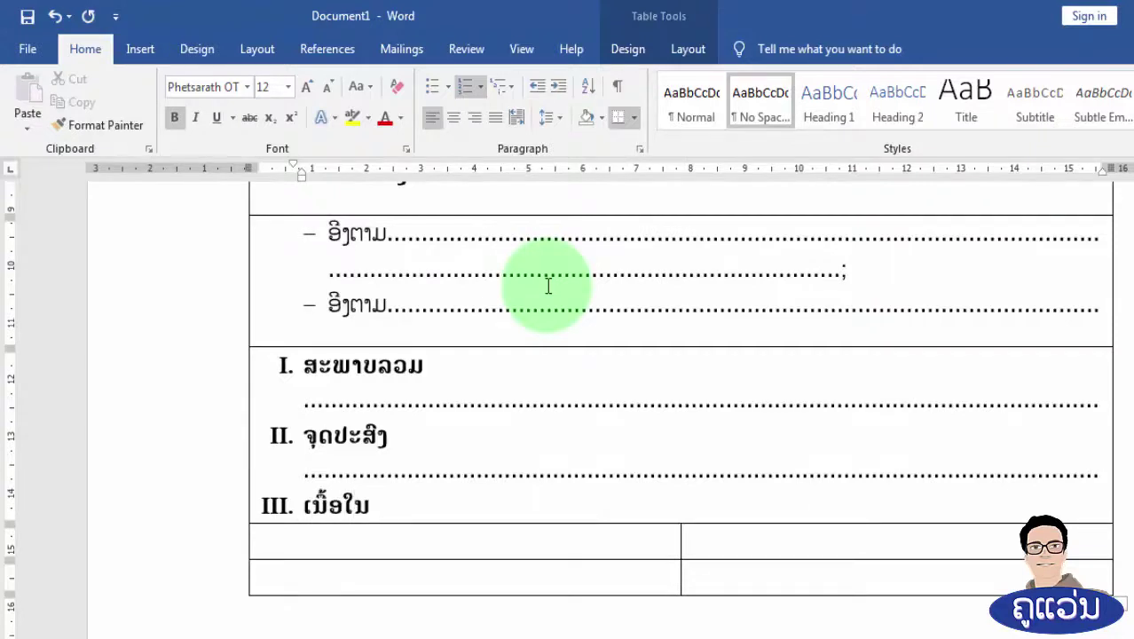
key(shift+Return)
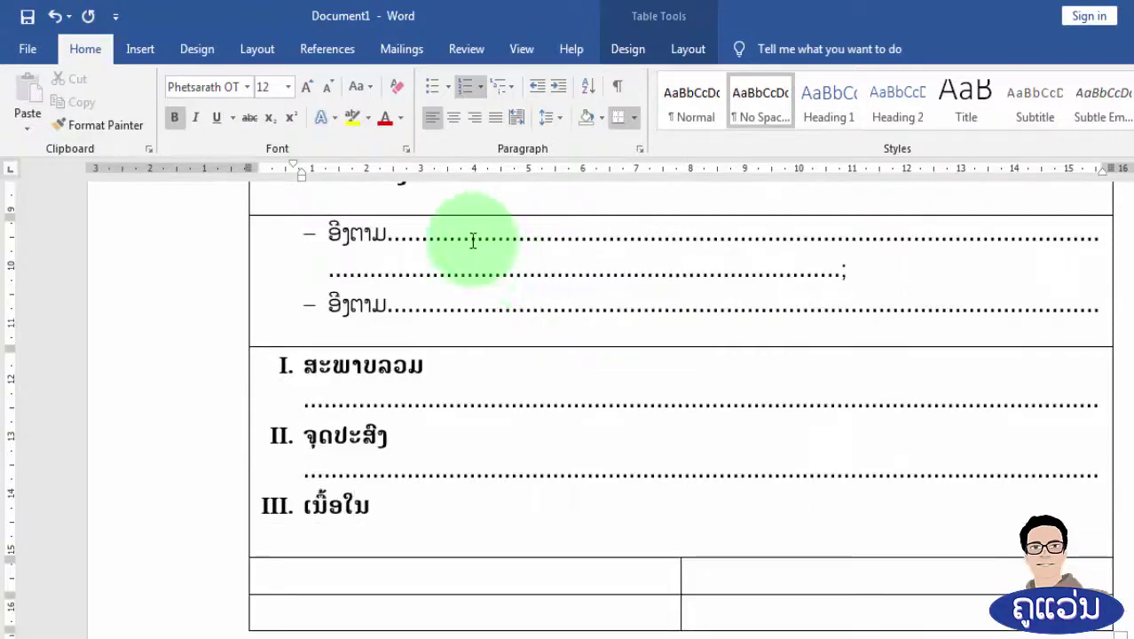
click(173, 119)
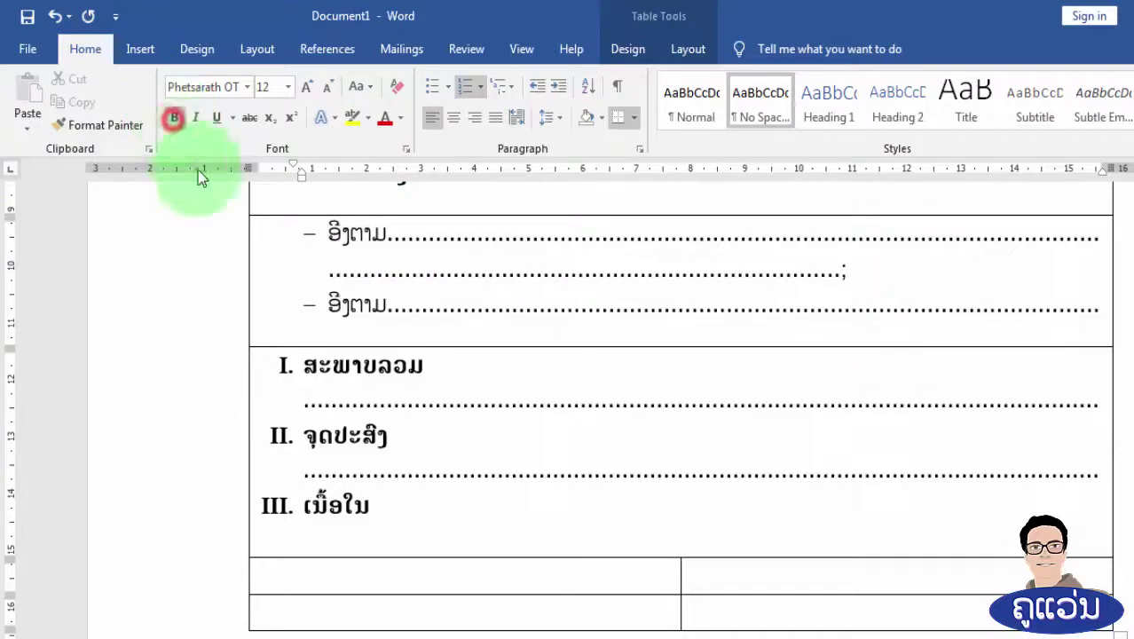
text(.......)
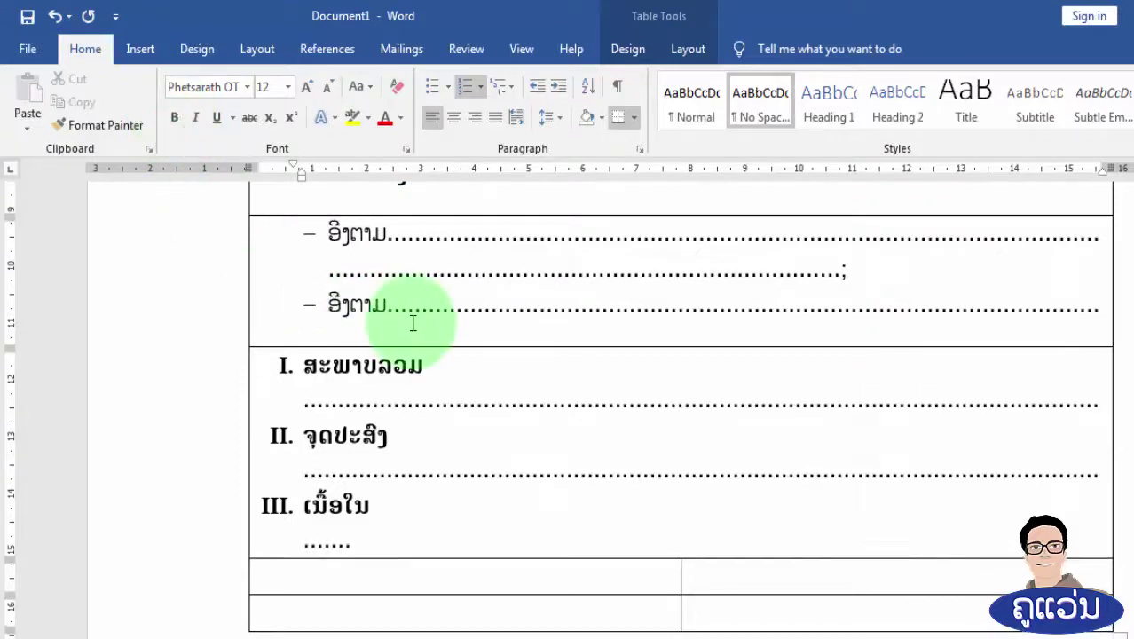
text(........................................)
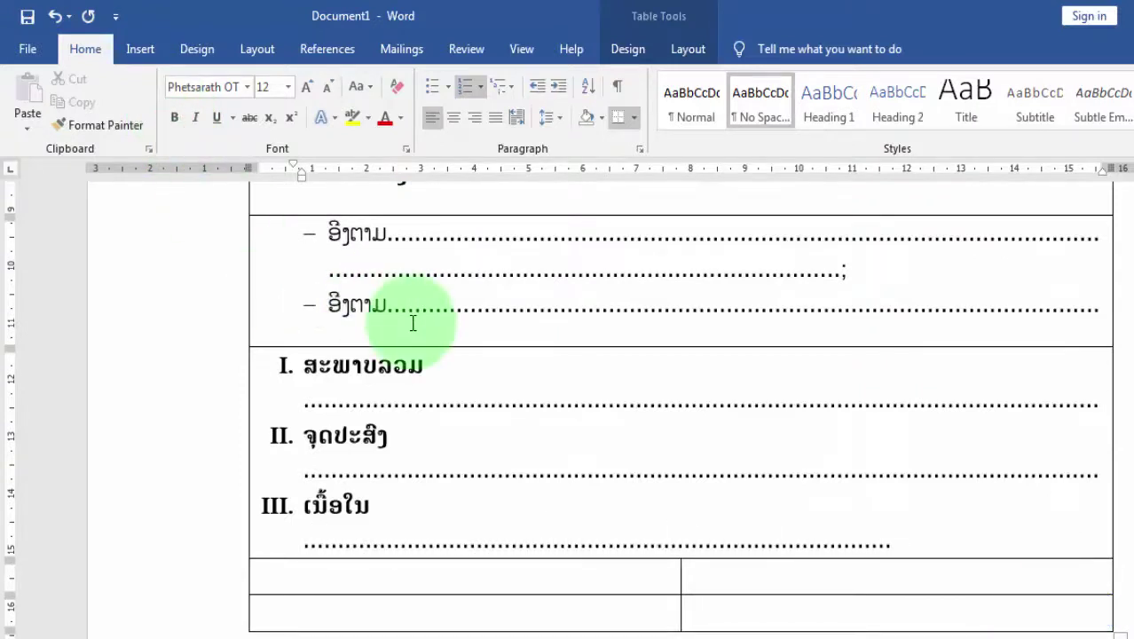
Add list item IV with the bold heading "ປະເມີນຜົນໄດ້ຮັບ (ຫຼື ສັງເກດຕີລາຄາ, ບົດຮຽນທີ່ຖອດຖອນໄດ້... ຖ້າມີ)"
key(Return)
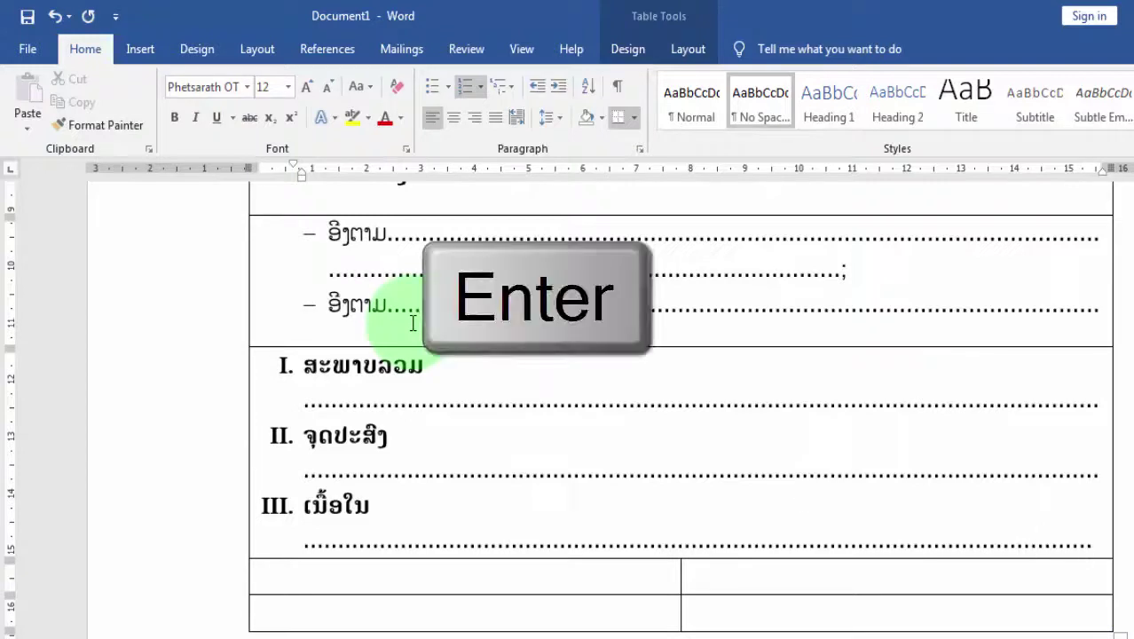
text(ປະເມີນຜົນ)
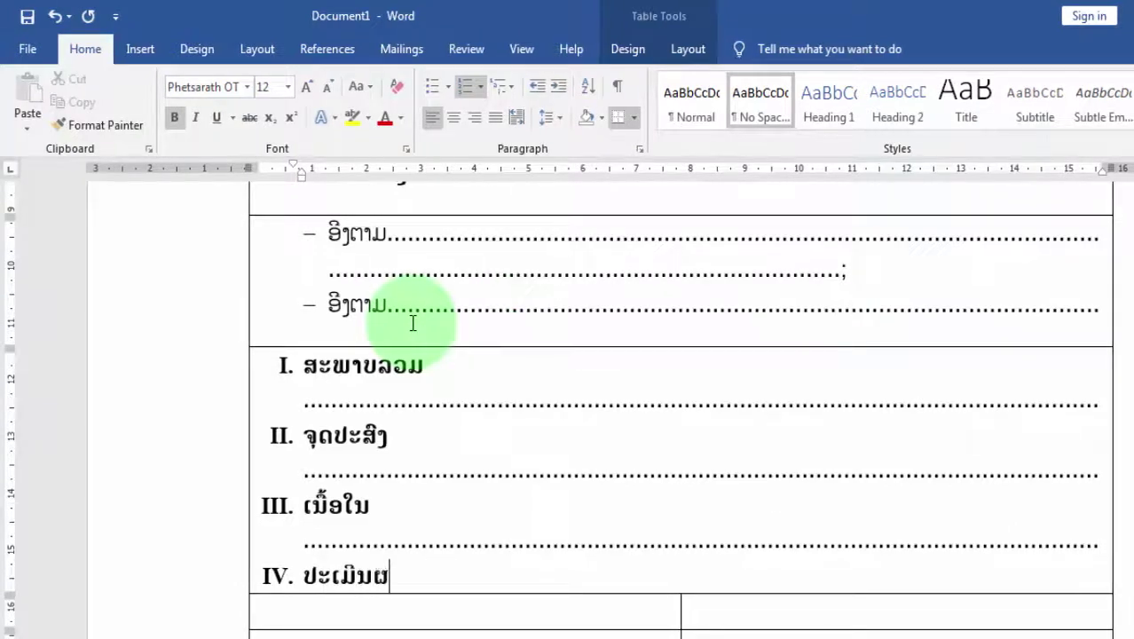
text(ໄດ້ຮັ)
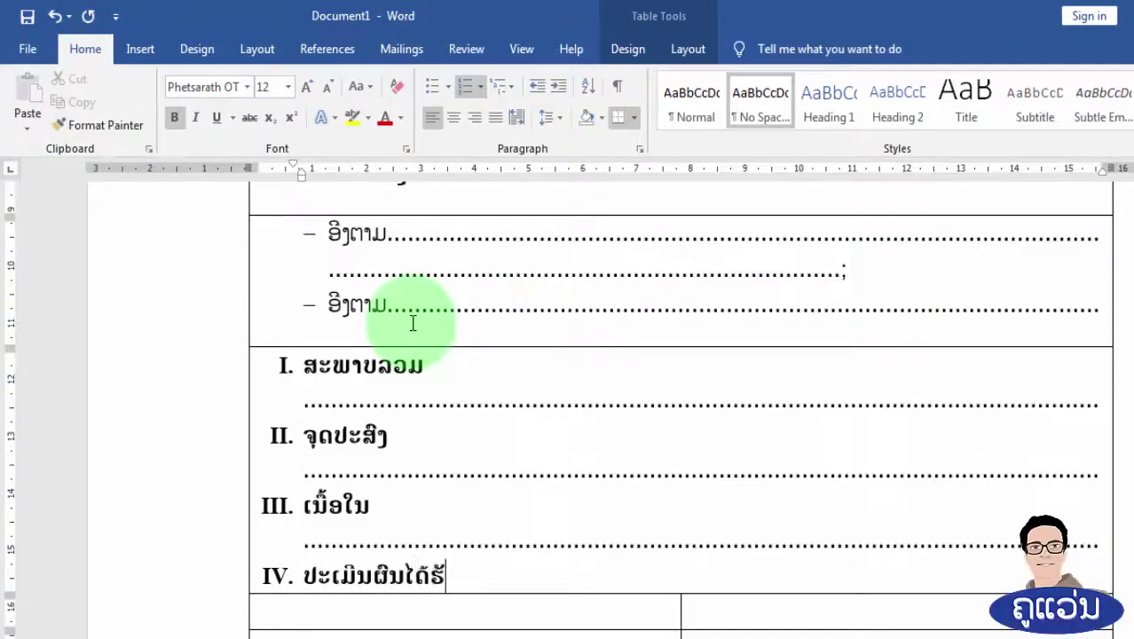
text(ບ (ຫຼື ສັງເກດ)
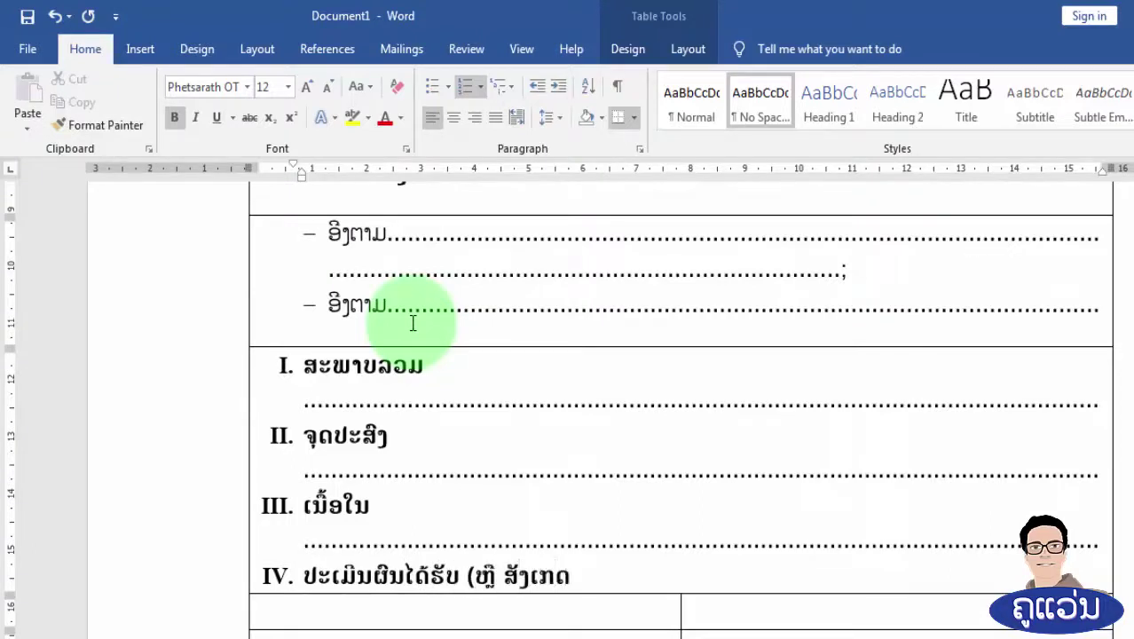
text(ຕິລາຄາ, )
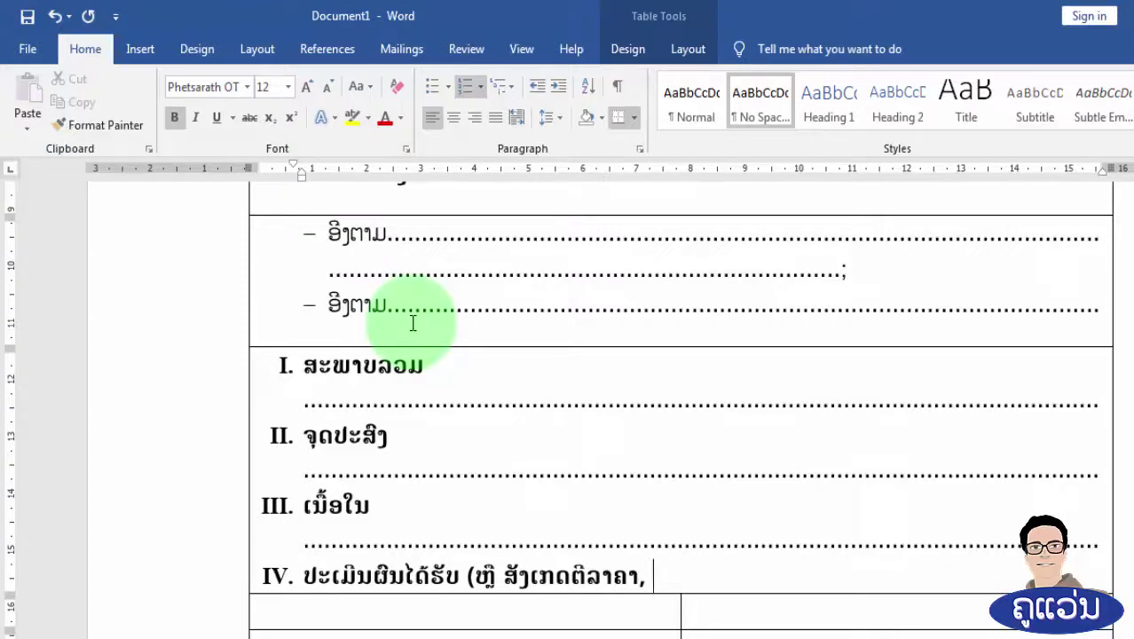
text(ປີດຮຽນທີ່ຖອ)
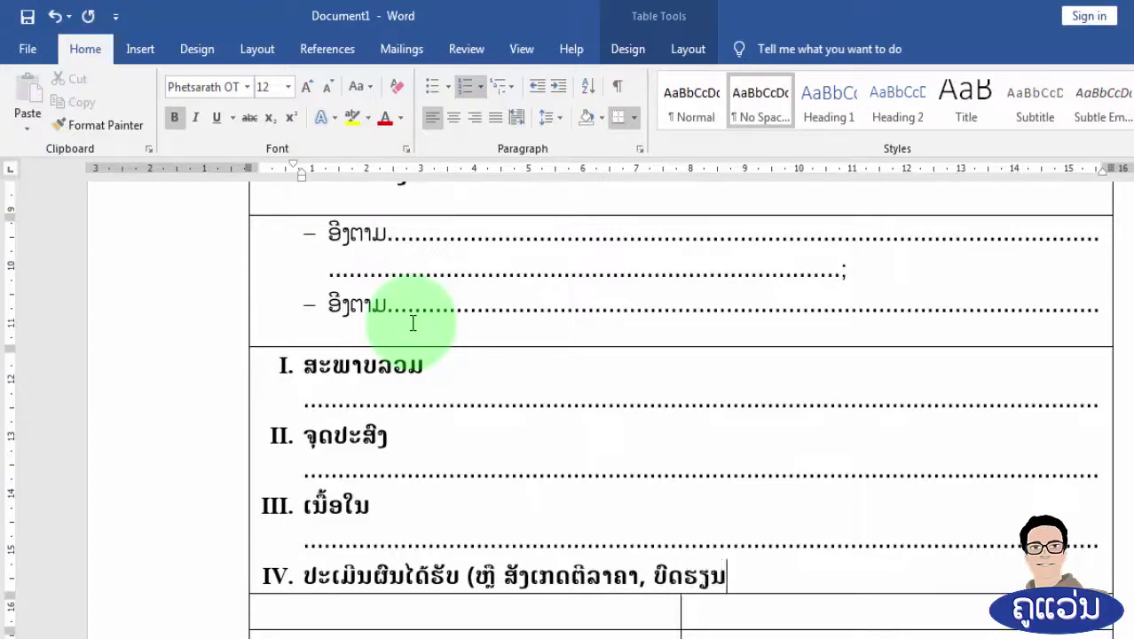
text(ດຖອ)
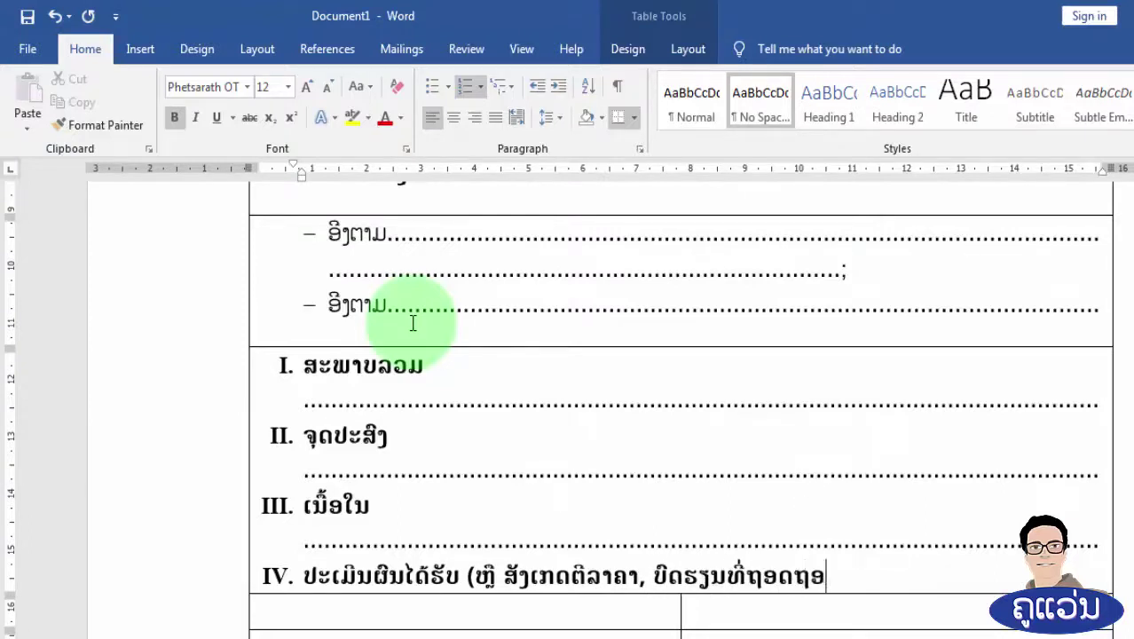
text(ນໄດ້... ຖ້າມີ)
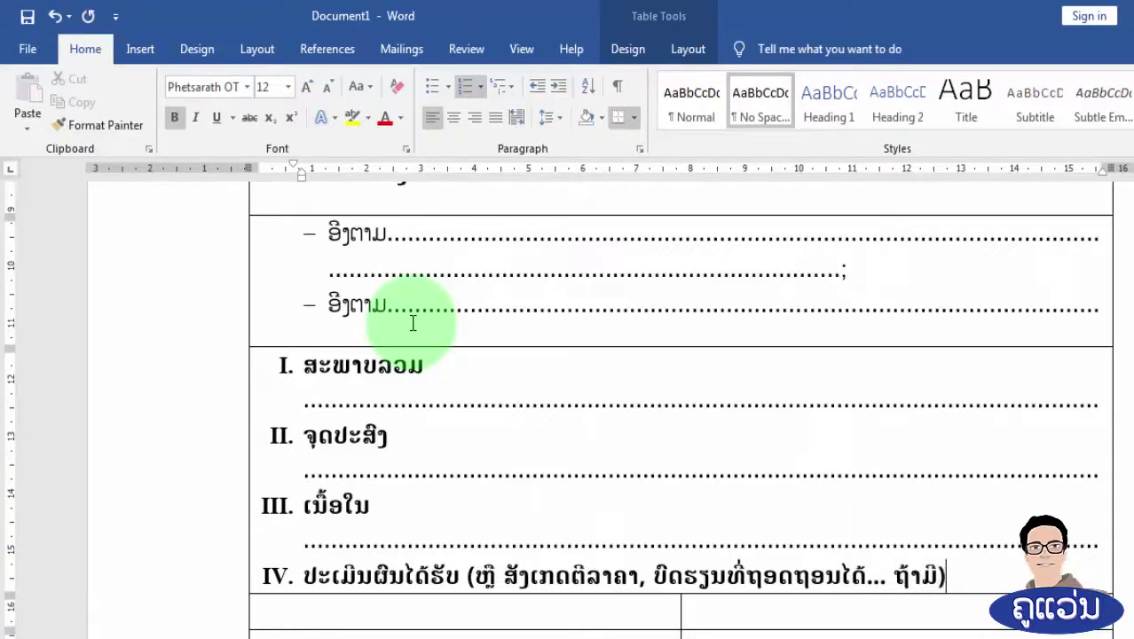
Put a non-bold dotted fill-in line across the cell under the heading of item IV, without starting a new number
key(shift+Return)
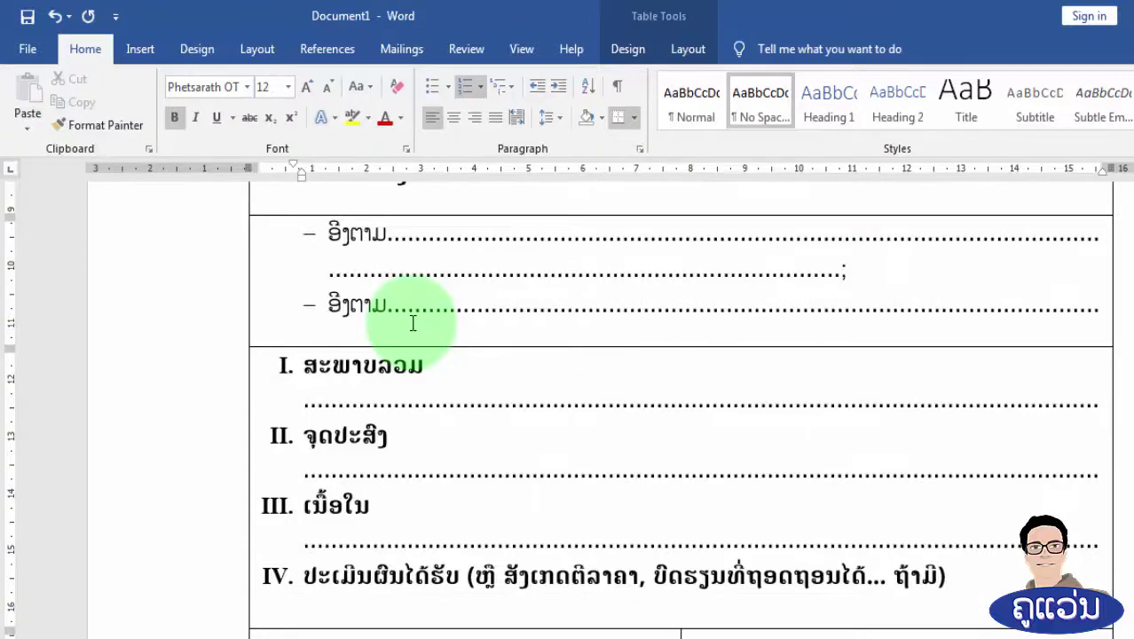
click(174, 117)
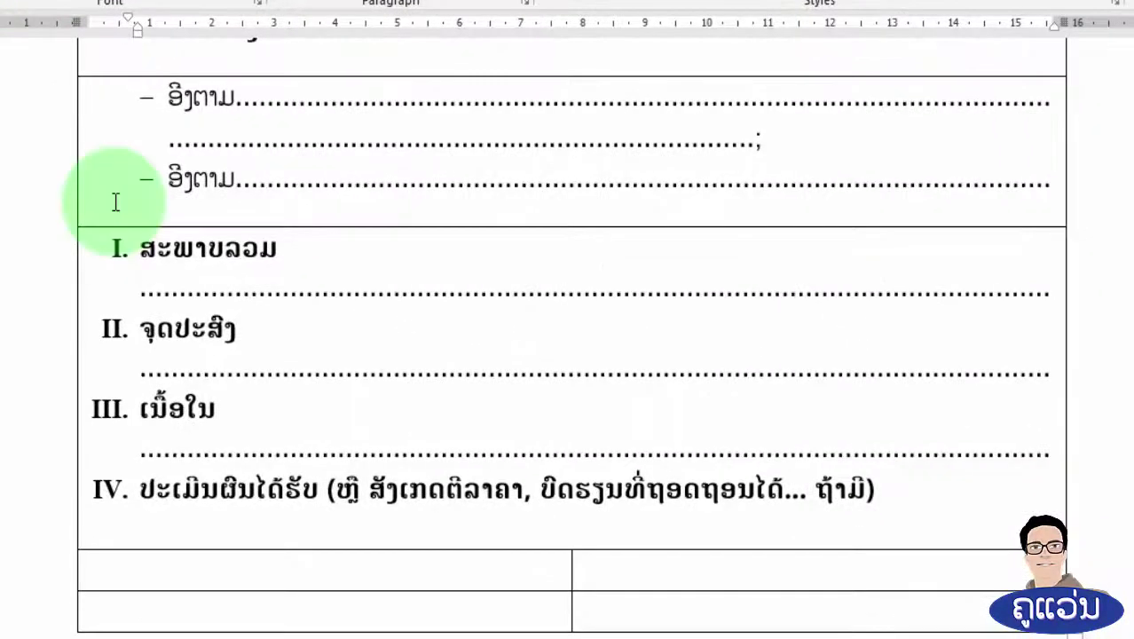
text(...............................................)
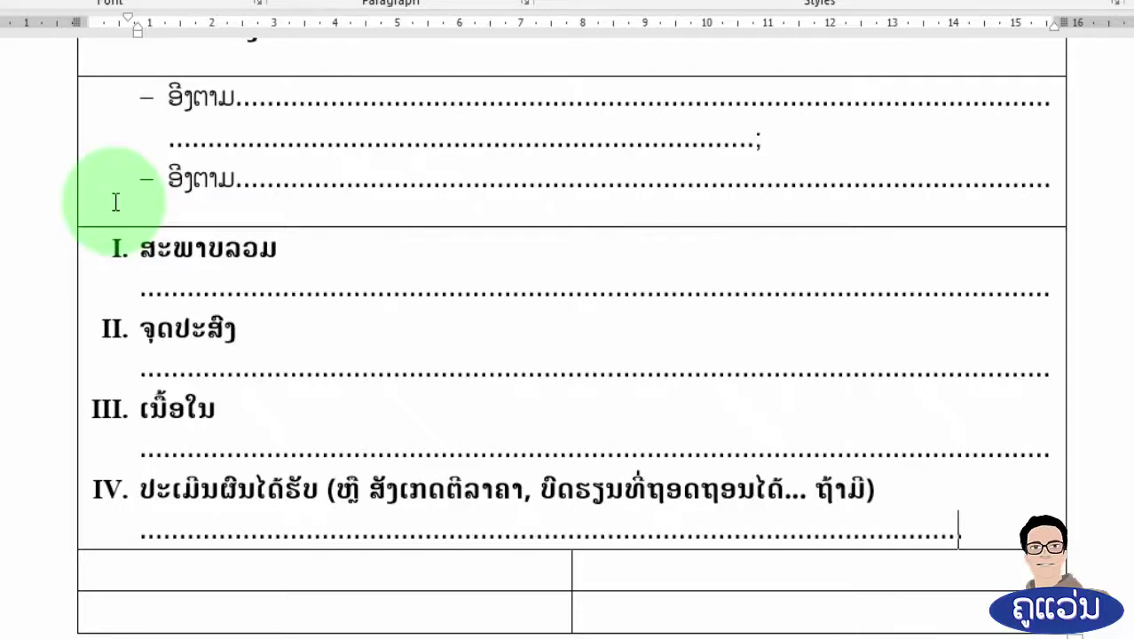
text(.................)
Add list item V with the bold heading "ຂໍ້ສະເໜີຂໍທິດຊີ້ນຳ" and a non-bold dotted fill-in line beneath it
key(Return)
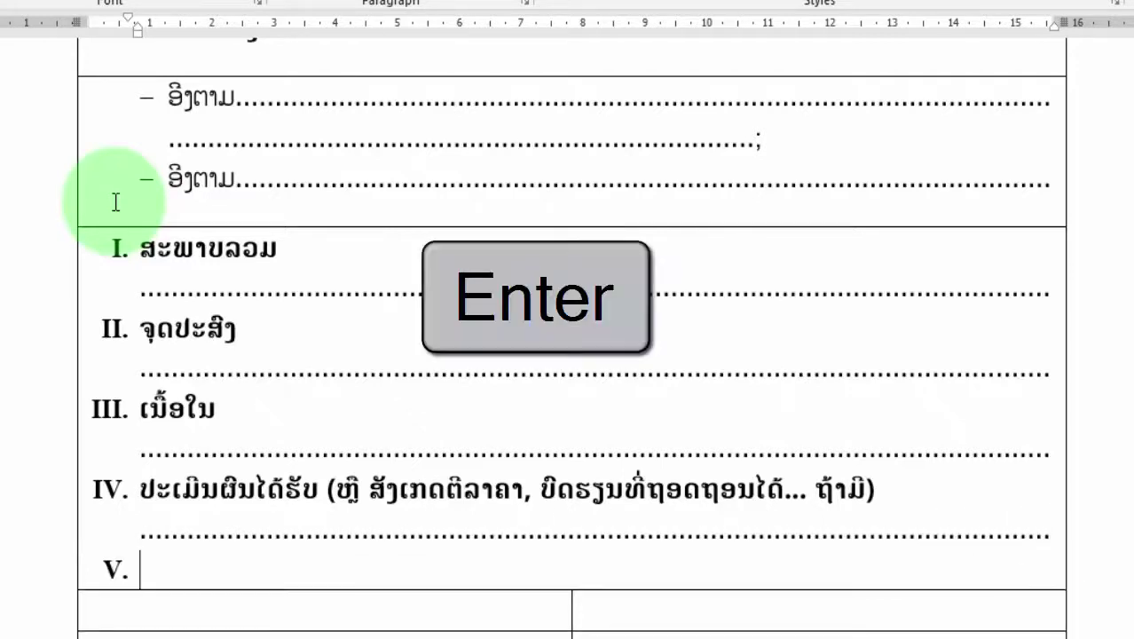
text(ຂໍ້ສະເໜີ)
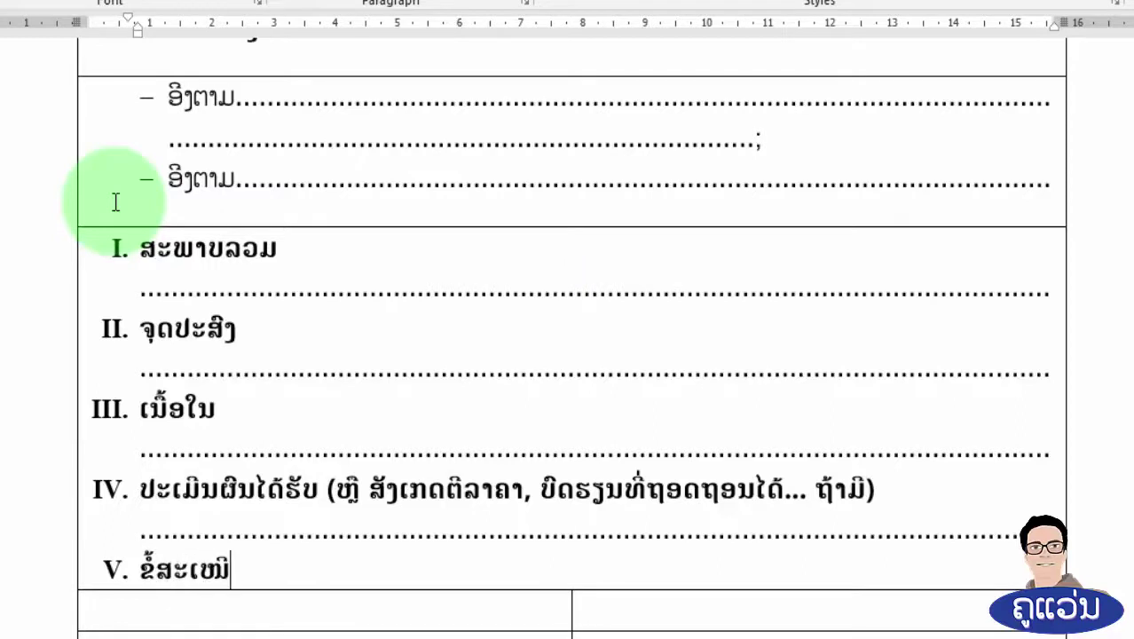
text(ຂໍທິດ)
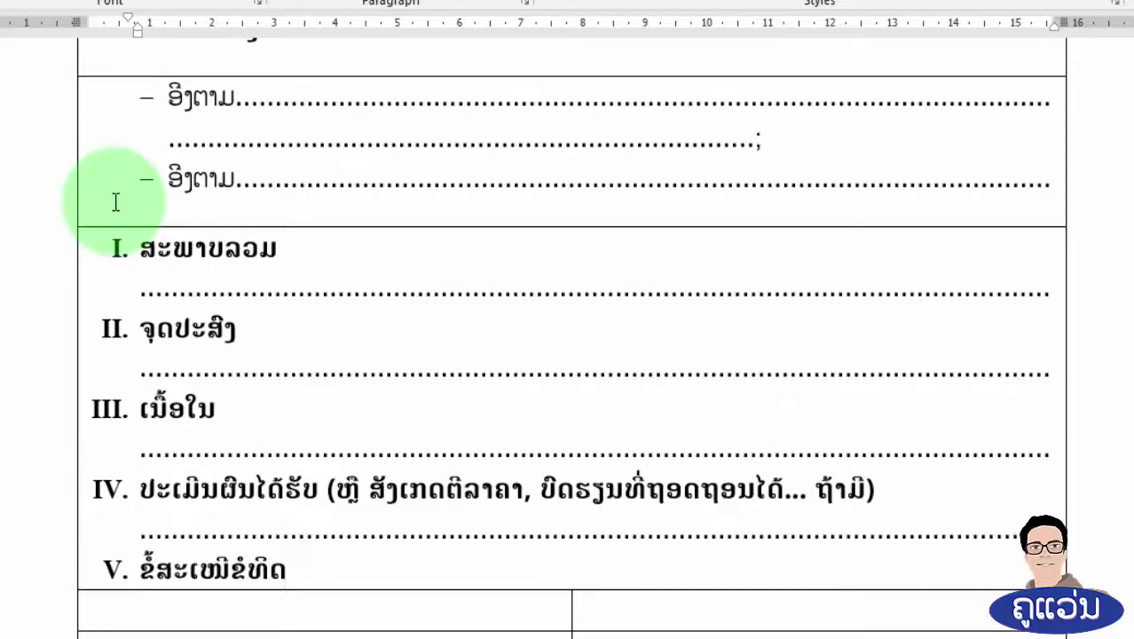
text(ຊີ້ນຳ)
key(shift+Return)
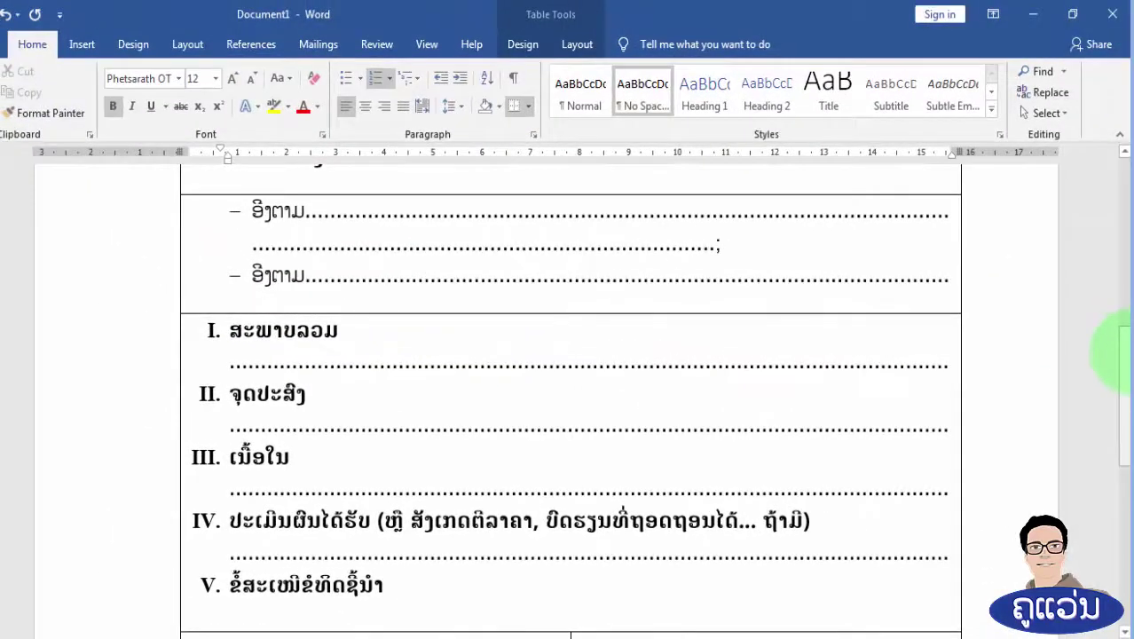
scroll(1114, 351, down, 3)
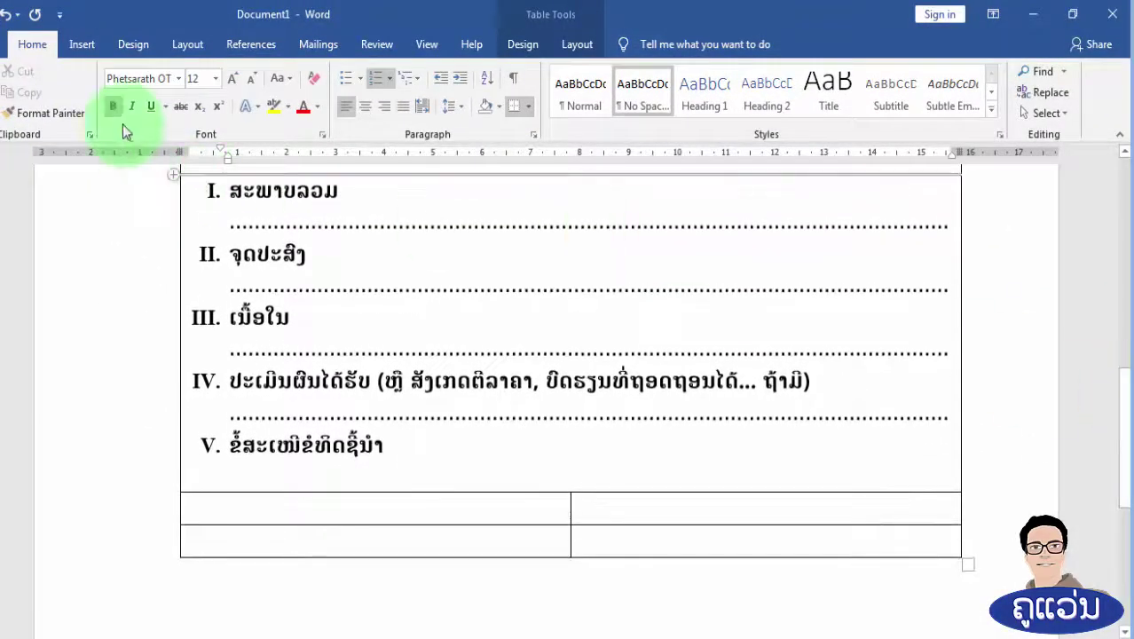
text(..)
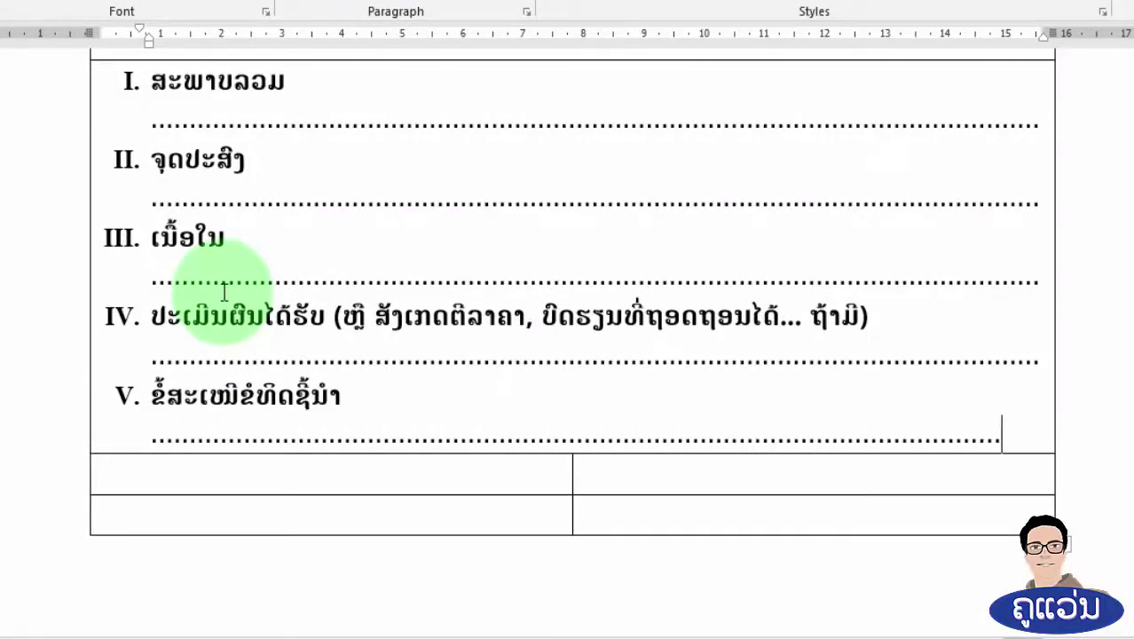
Add the closing sentence "ດັ່ງນັ້ນ, ຈຶ່ງຮຽນລາຍງານມາຍັງທ່ານເພື່ອຮັບຊາບ ແລະ ຂໍທິດຊີ້ນຳໃນການຈັດຕັ້ງປະຕິບັດດ້ວຍ." beneath item V without a new number, with 6 pt spacing after it
key(shift+Return)
text(ດ)
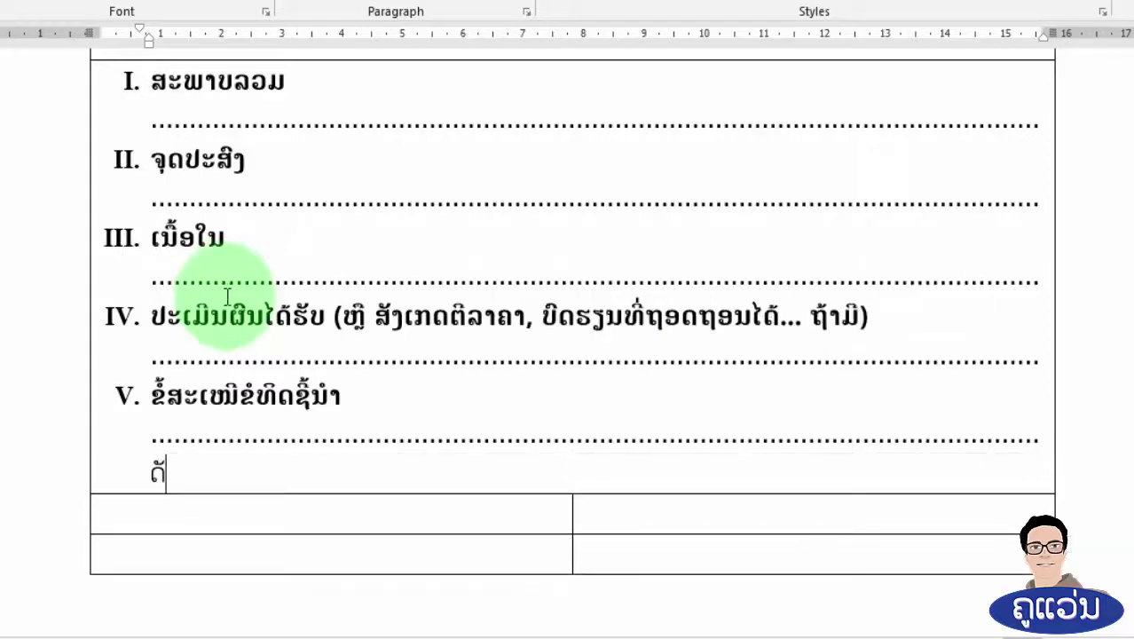
text(ັ່ງນັ້ນ)
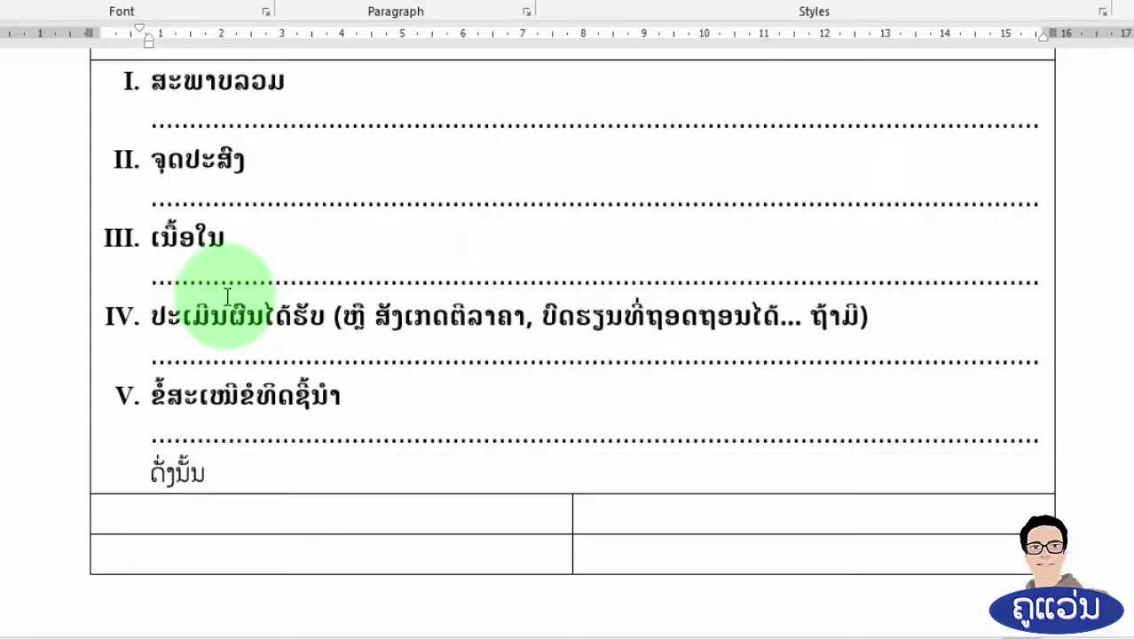
text(, ຈຶ່ງຮ)
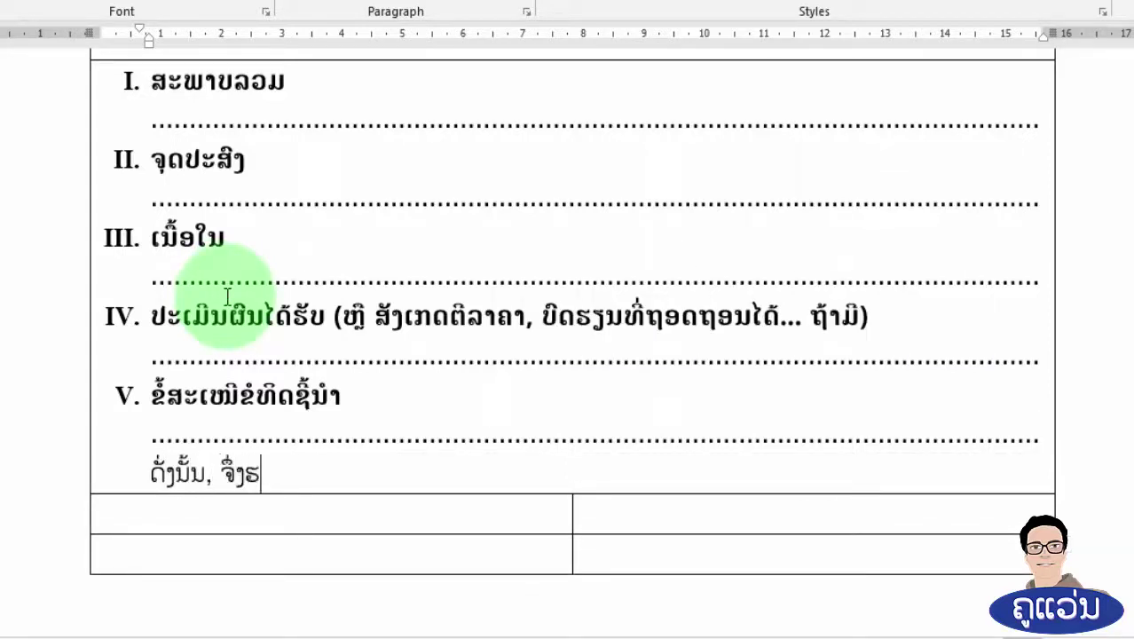
text(ຽນລາຍງານ)
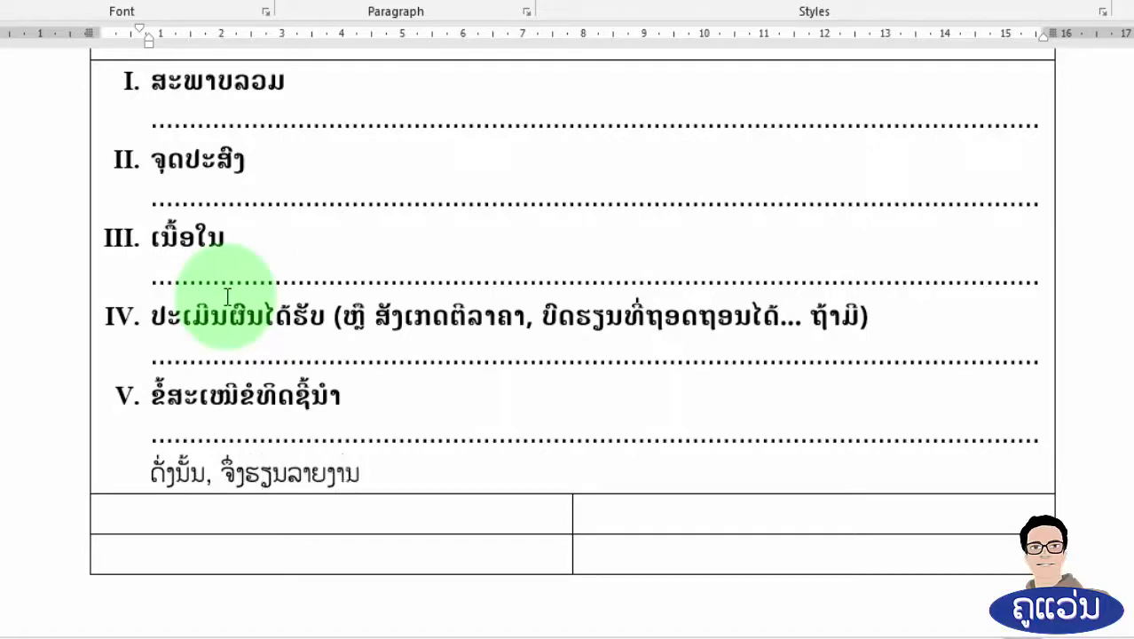
text(ມາຍັງທ່ານ)
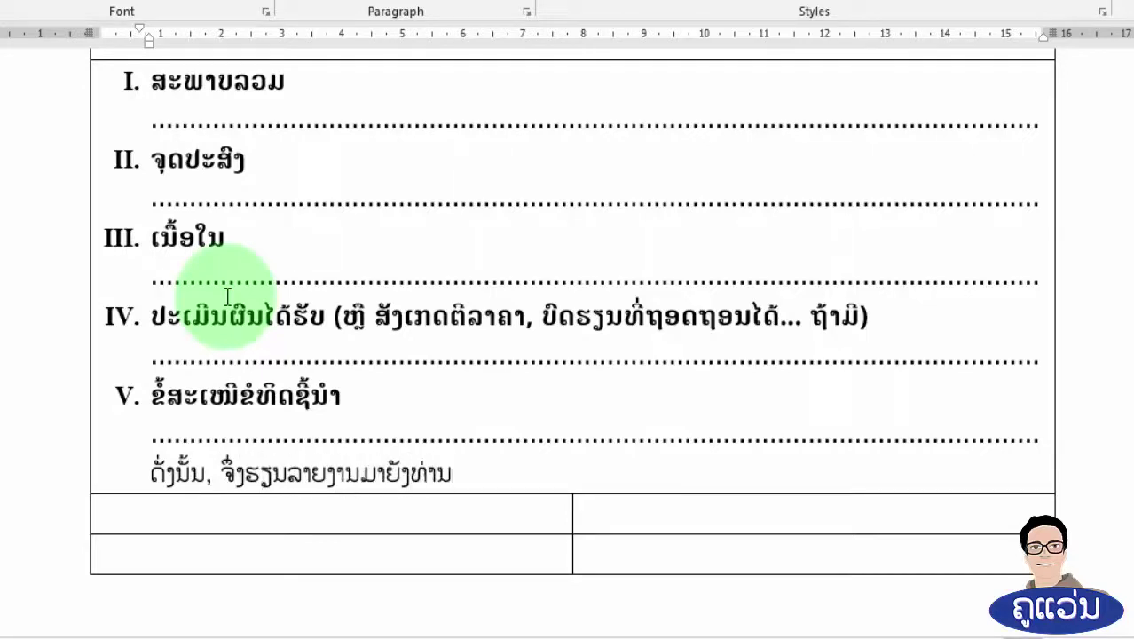
text(ເພື່ອຮັບຊ)
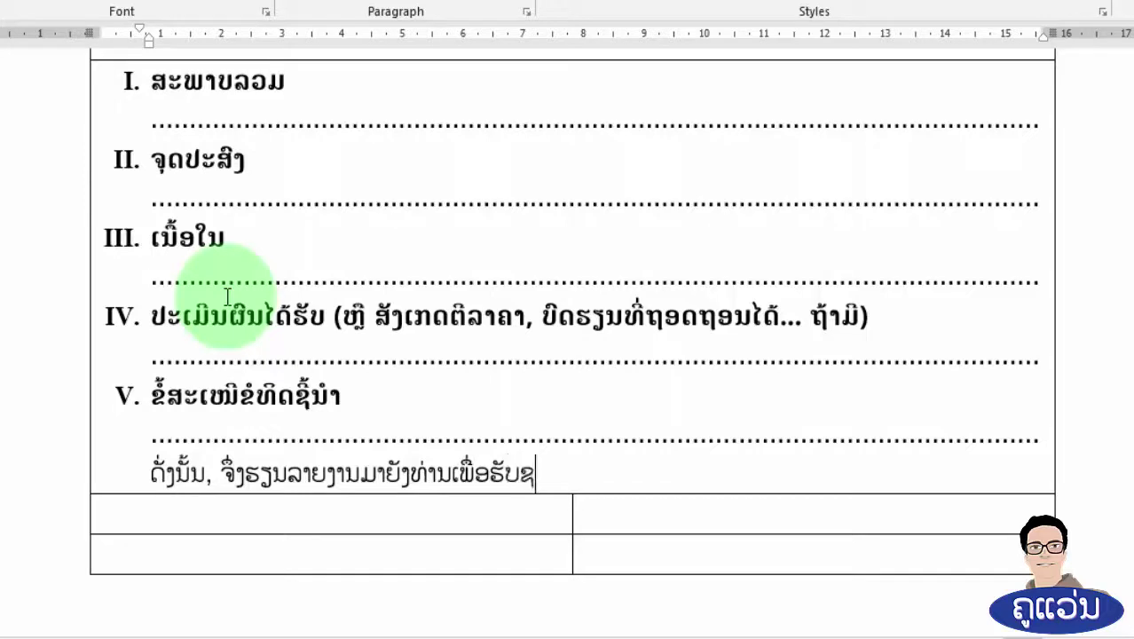
text(າບ ແລ)
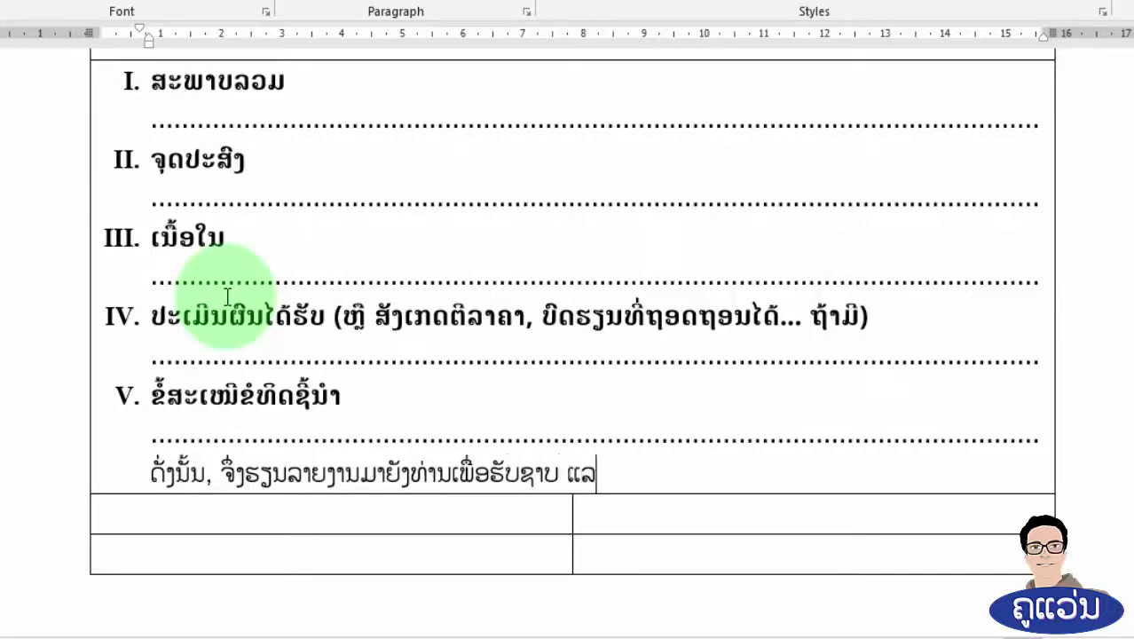
text(ະ ຂໍທ)
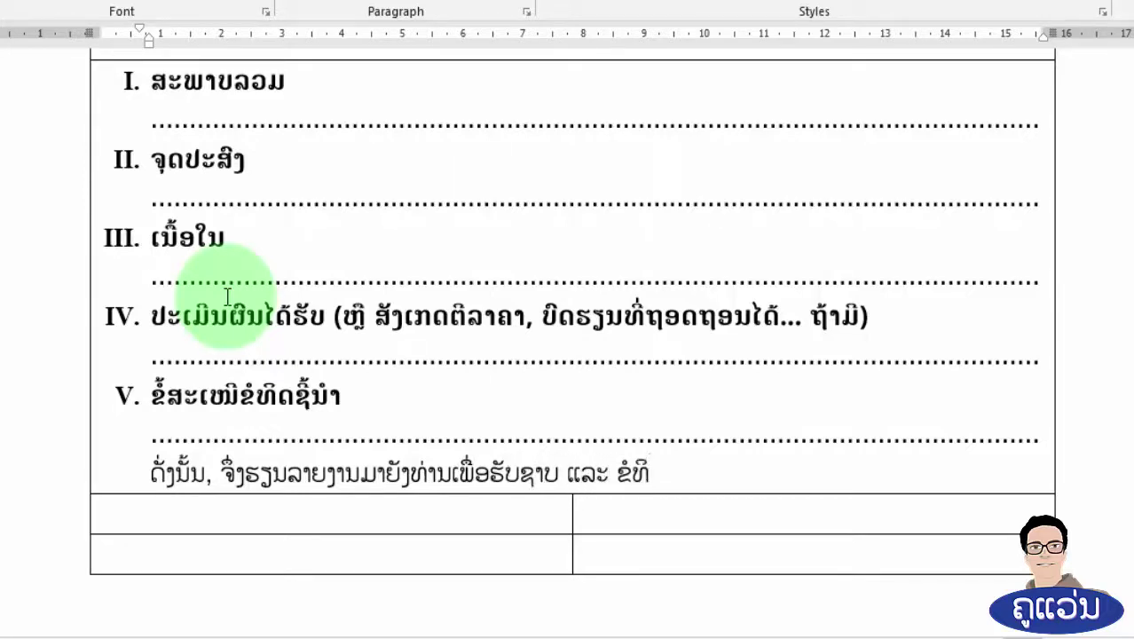
text(ິດຊີ້ນຳໃ)
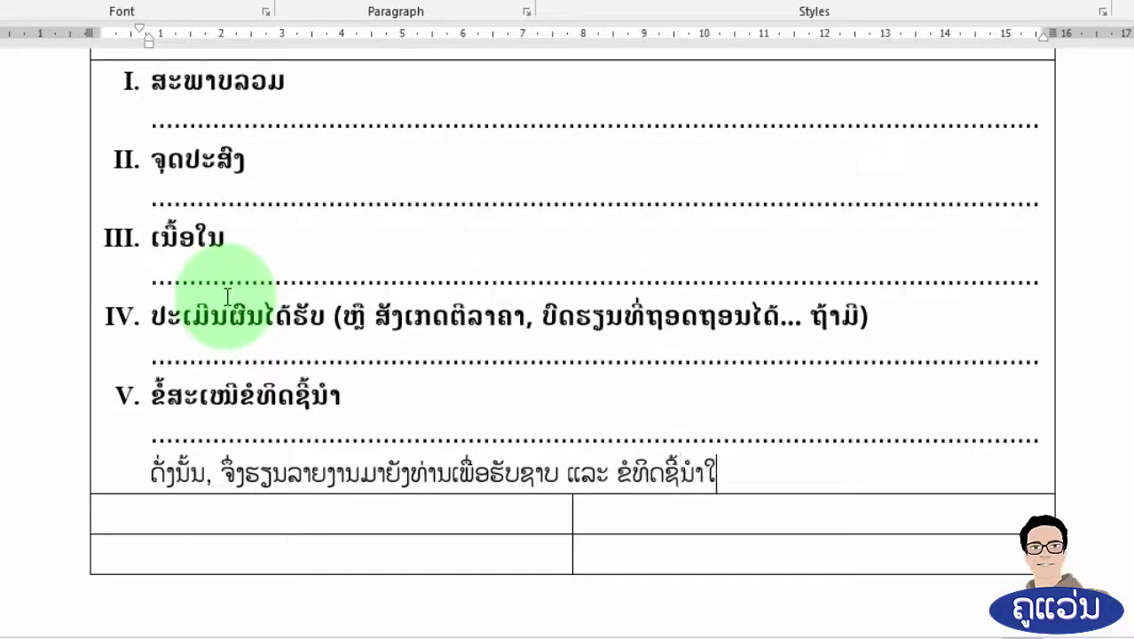
text(ນການຈັດຕັ້)
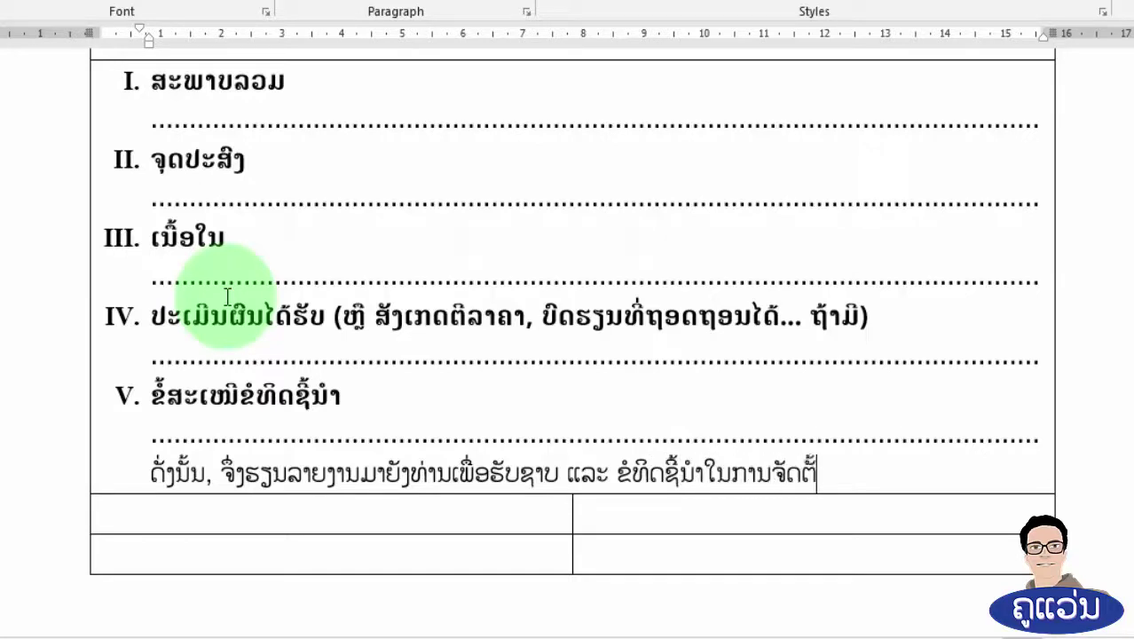
text(ງປະຕິບັ)
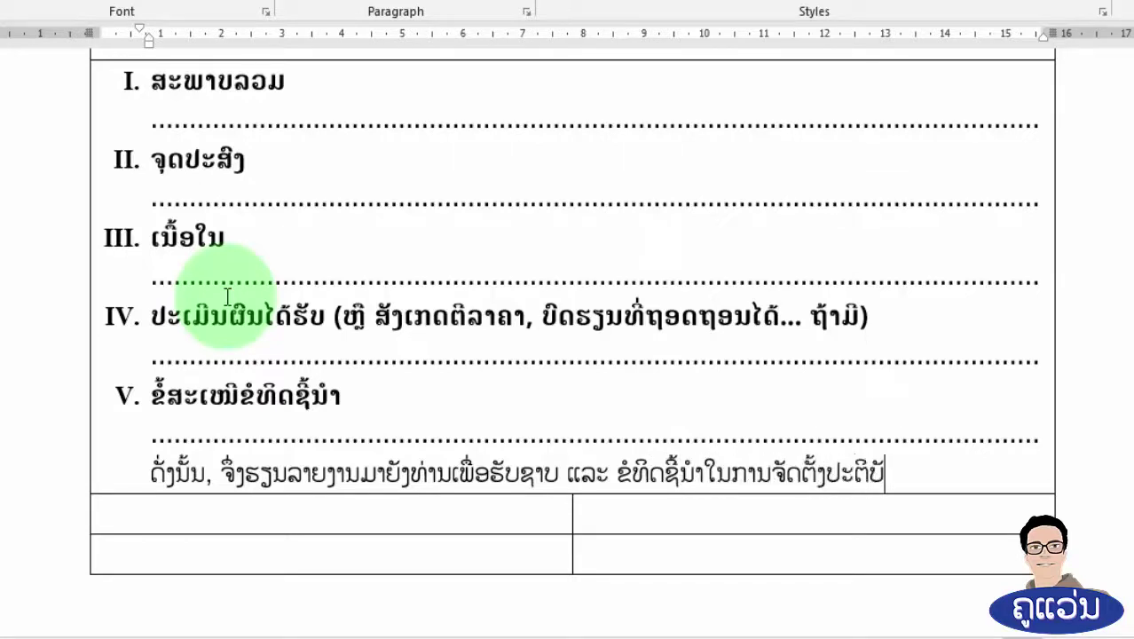
text(ດດ້ວຍ.)
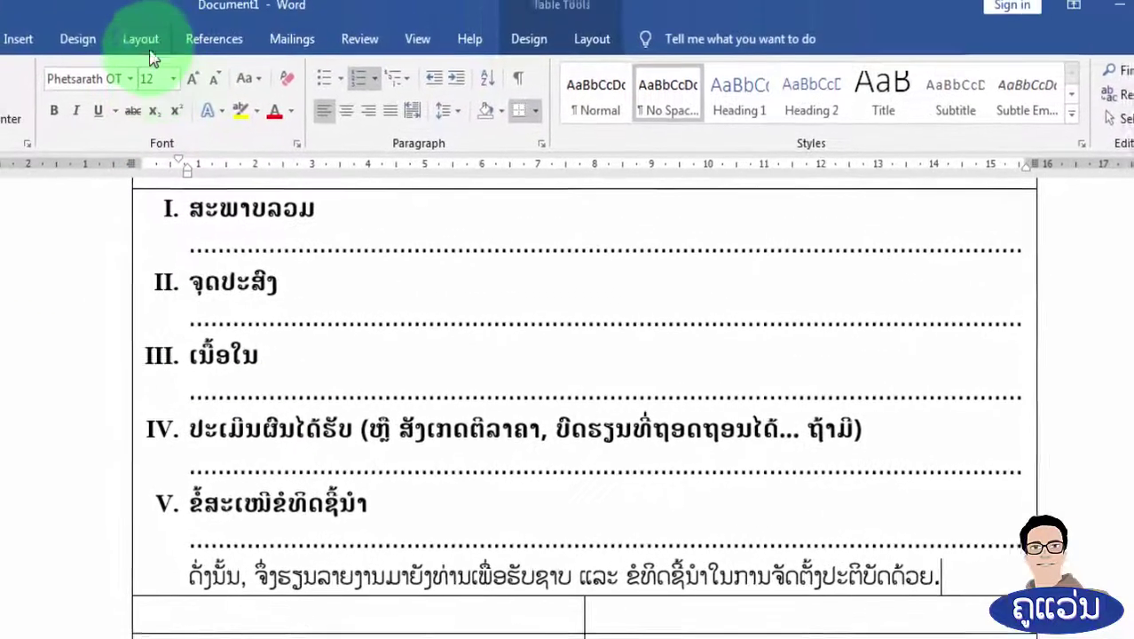
click(144, 43)
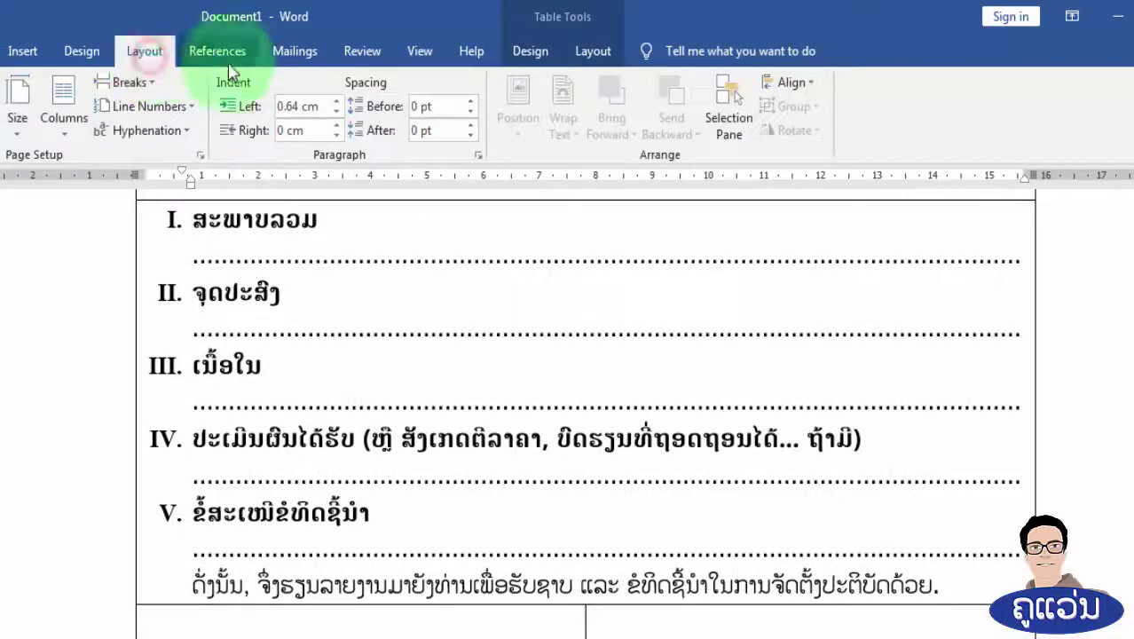
click(470, 126)
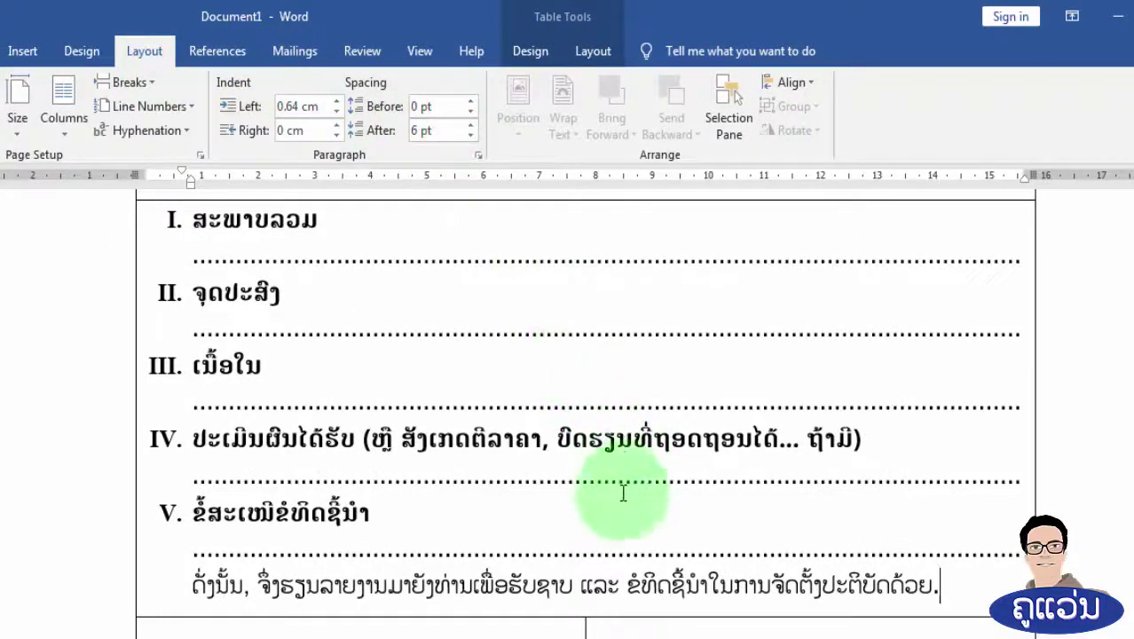
Enter the signatory title "ຕຳແໜ່ງຫົວໜ້າອົງການຈັດຕັ້ງ" in the right-hand cell below the sections, bold and centred
click(647, 631)
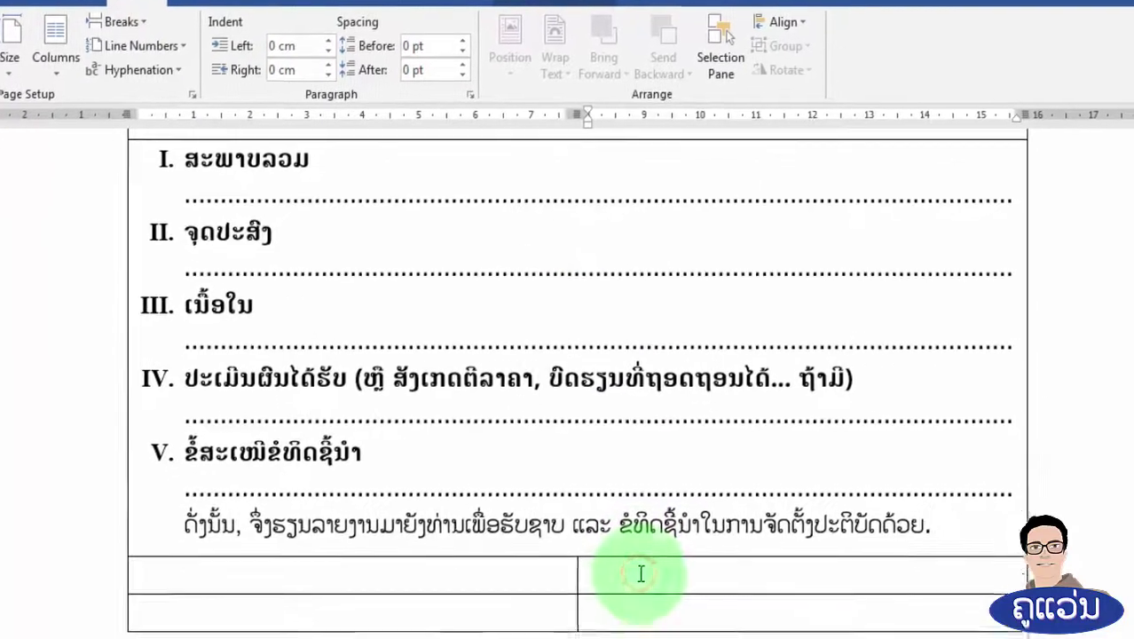
text(ຕຳແ)
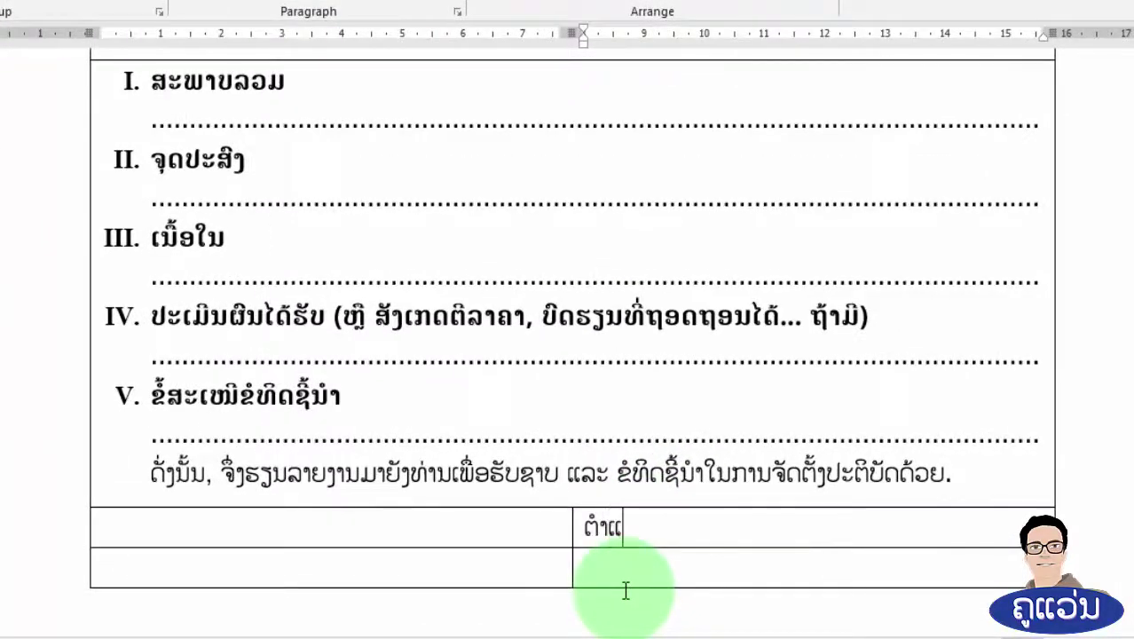
text(ໜ່ງ)
text(ຫືວໜ້າອົງການ)
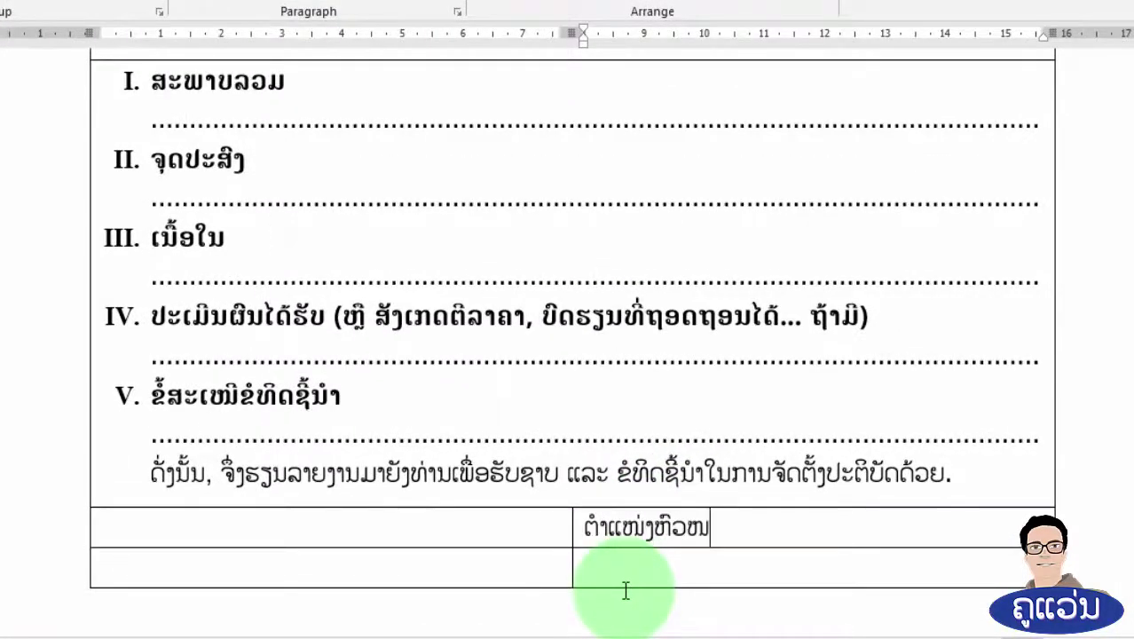
text(ຈັ)
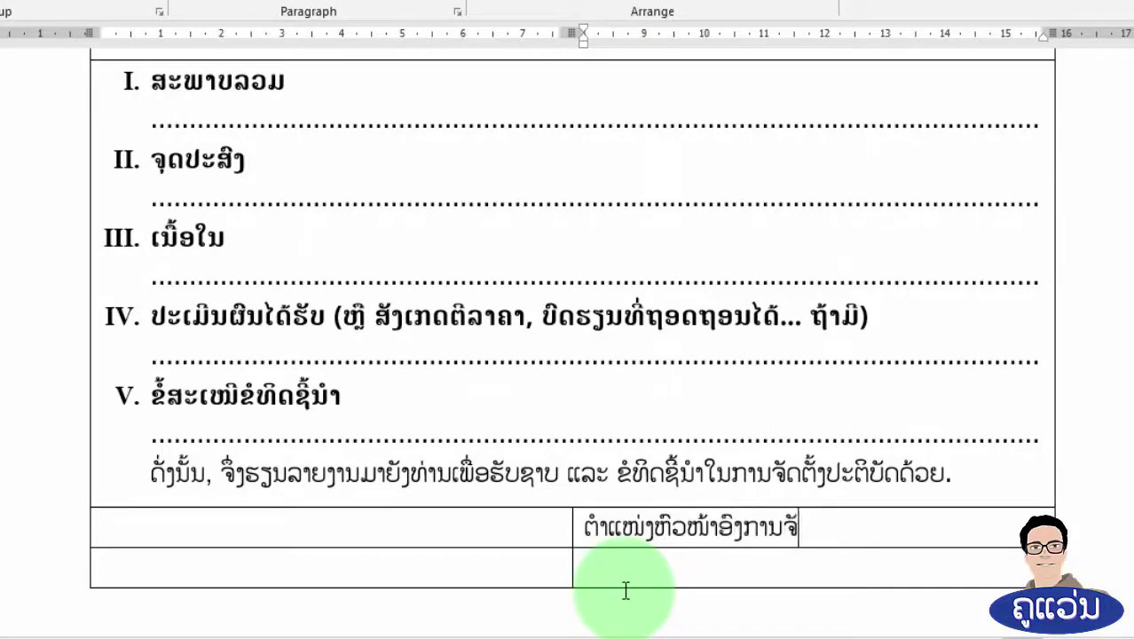
text(ດຕັ້ງ)
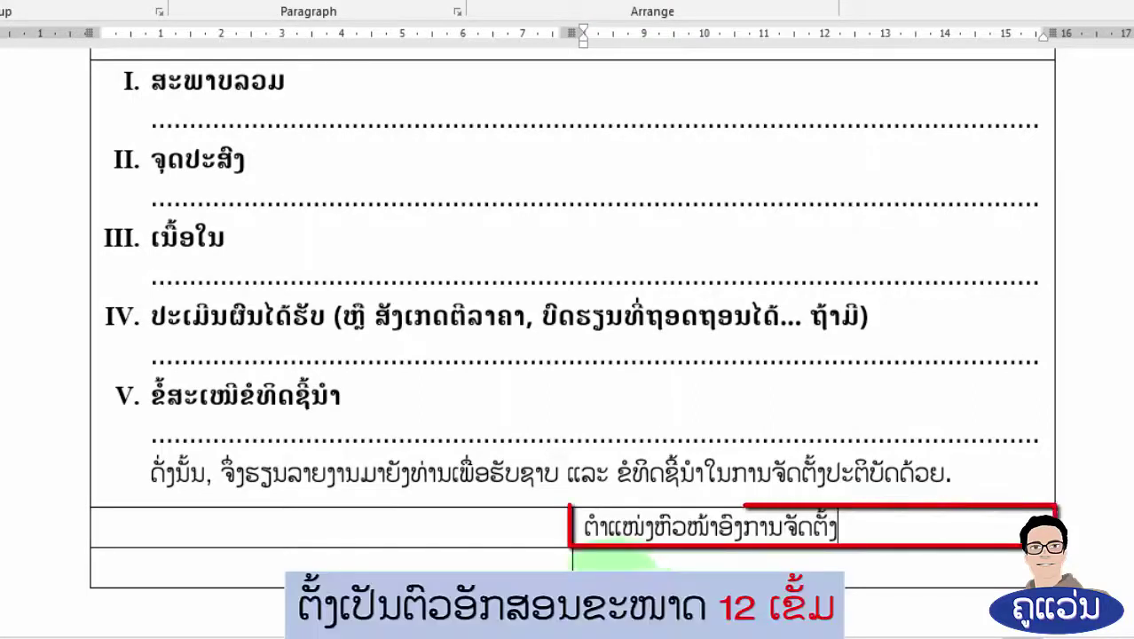
drag(850, 528, 588, 530)
click(601, 484)
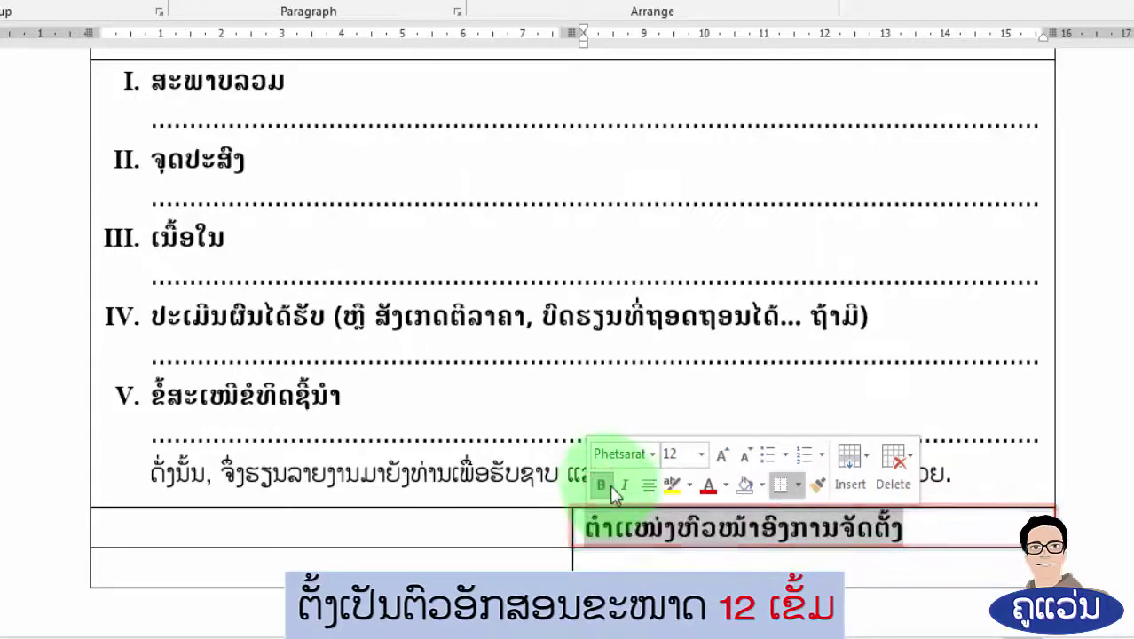
click(650, 487)
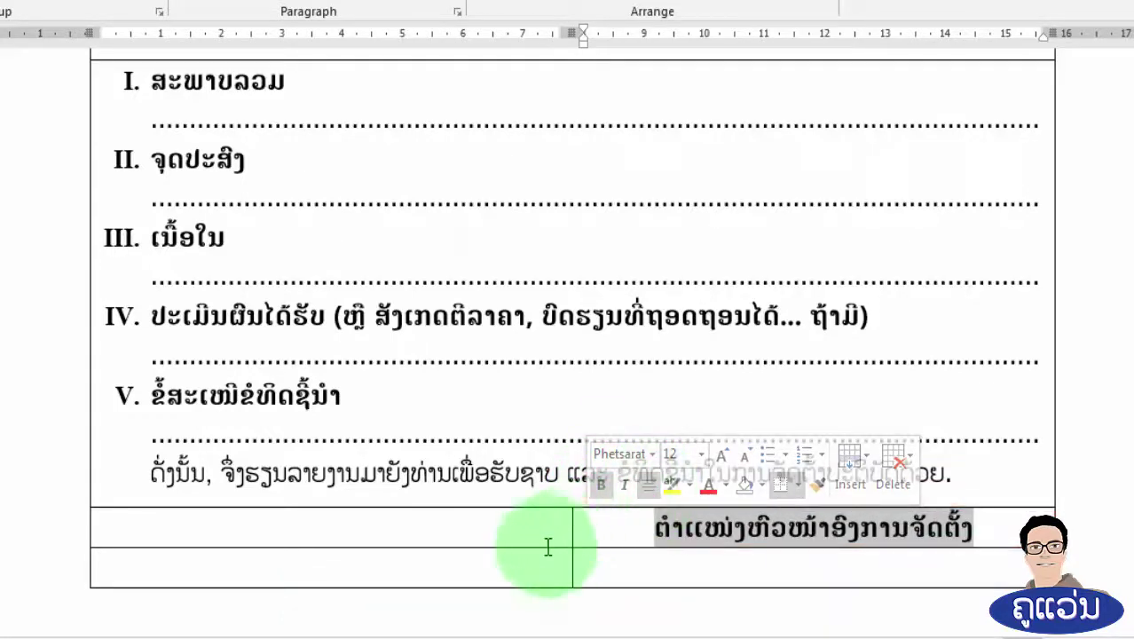
Fill the last row's left cell with "ເອກະສານຄັດຕິດ:", dotted lines 1 and 2 each ending "ສະບັບ;", and "3. ເກັບຮັກສາໄວ້ ສະບັບ."
click(496, 563)
text(ເ)
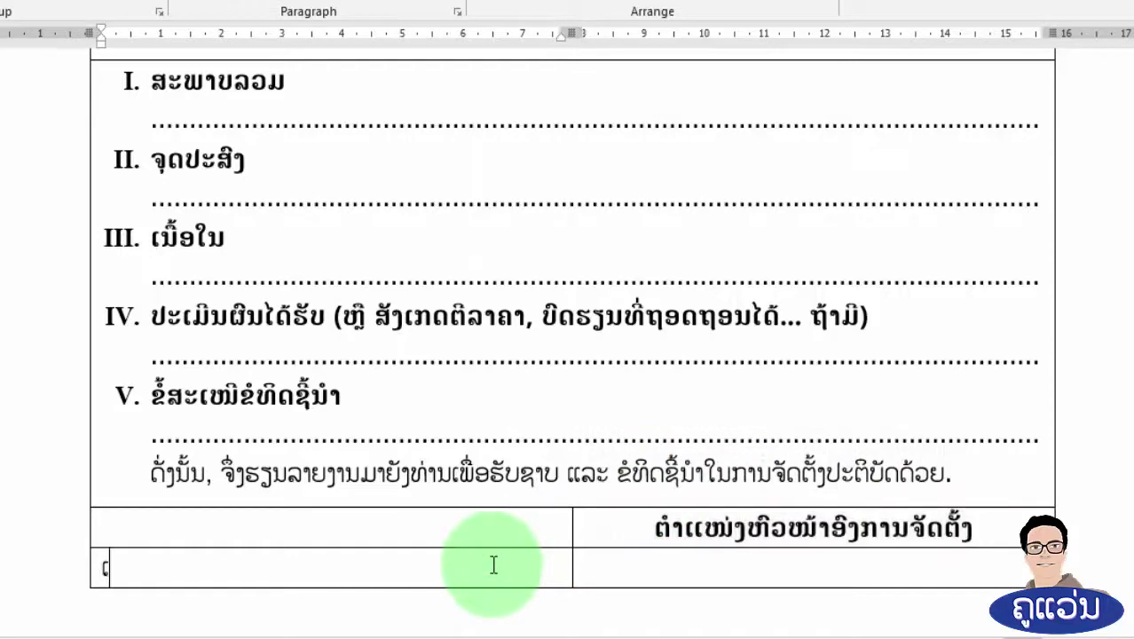
text(ອກະສານຄັ)
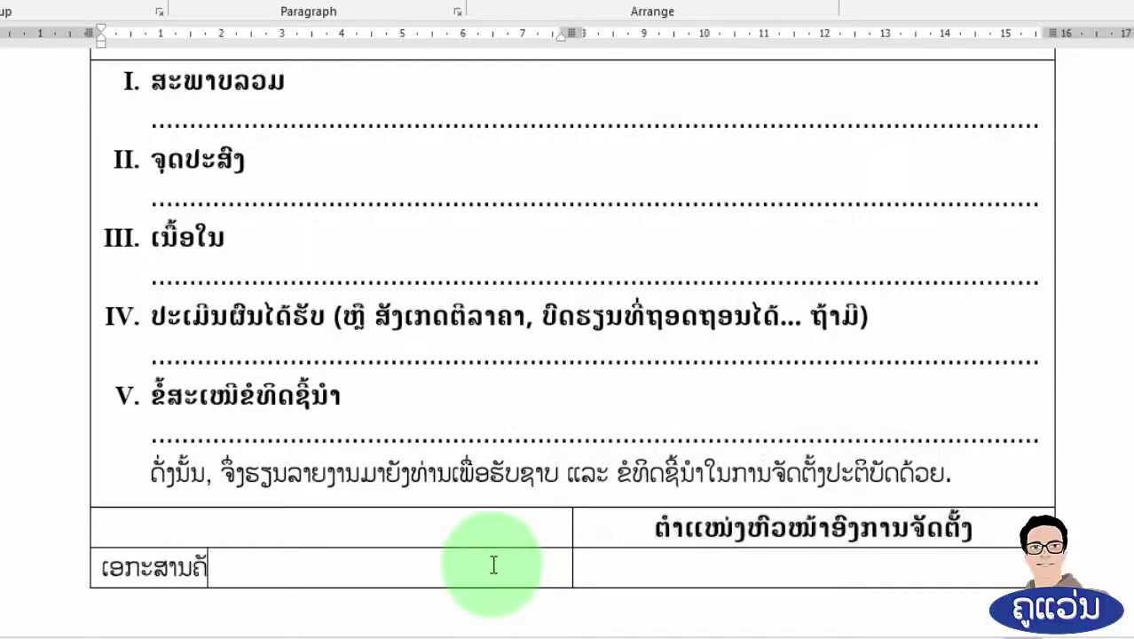
text(ດຕິດ:)
key(Return)
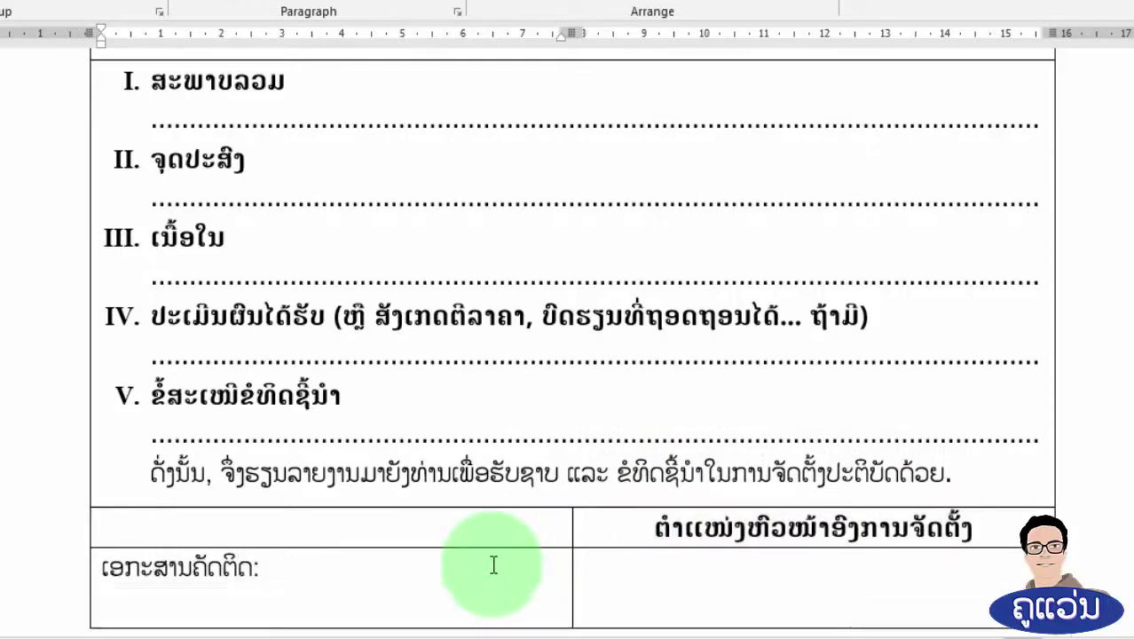
text(1...............    )
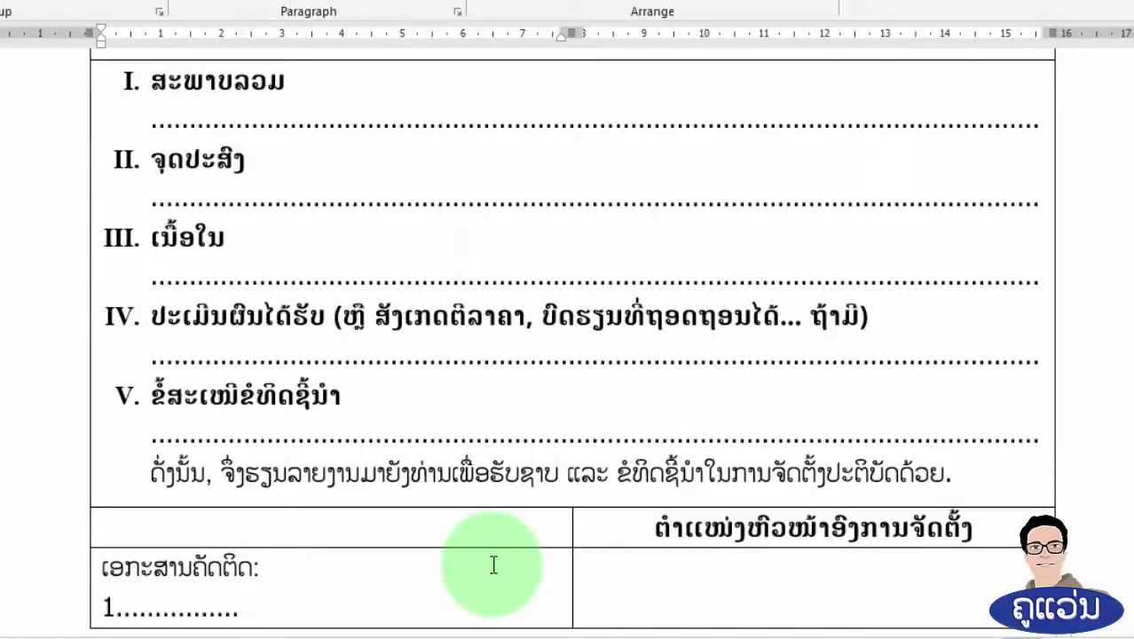
text(        ສະບັບ;)
key(Return)
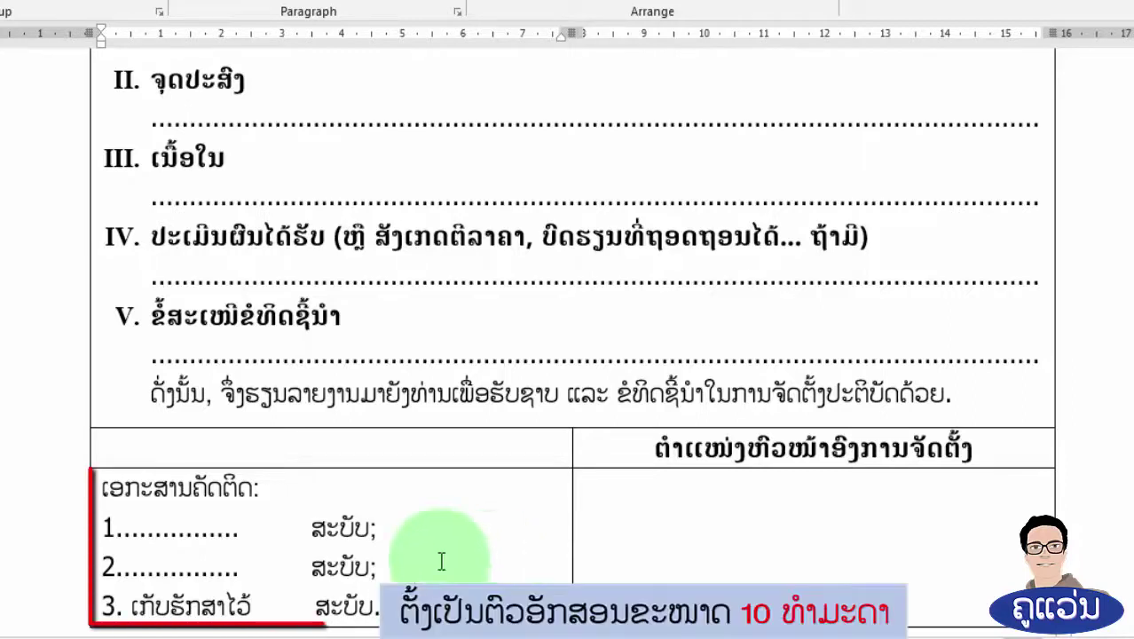
Set the attachment list to font size 10 and make the last table row taller, leaving blank space below the list
drag(378, 606, 106, 487)
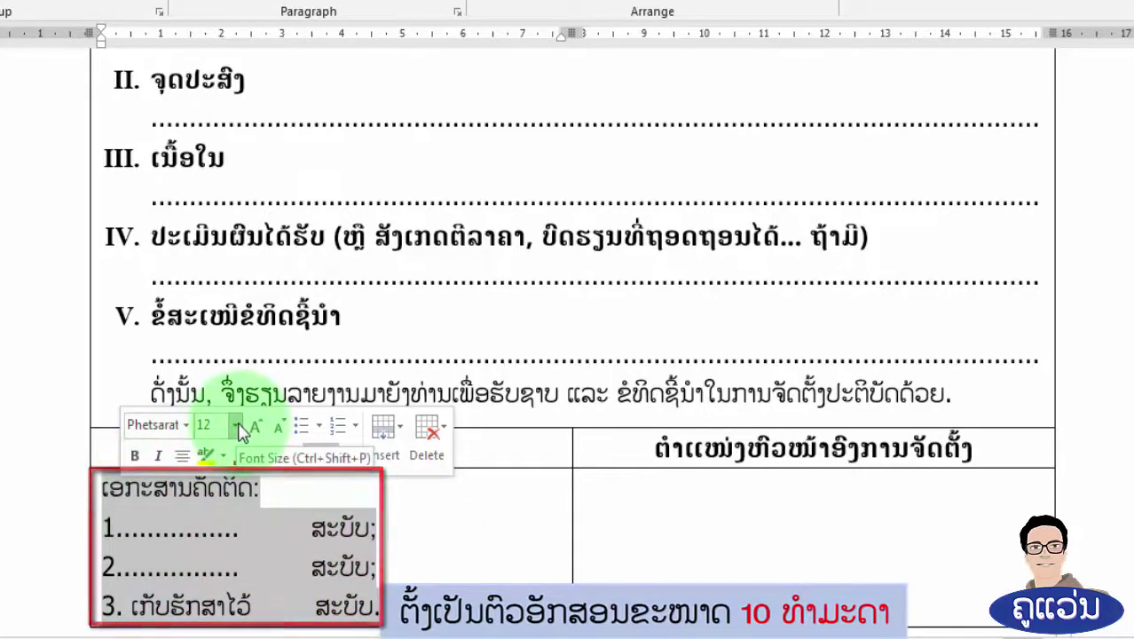
click(236, 425)
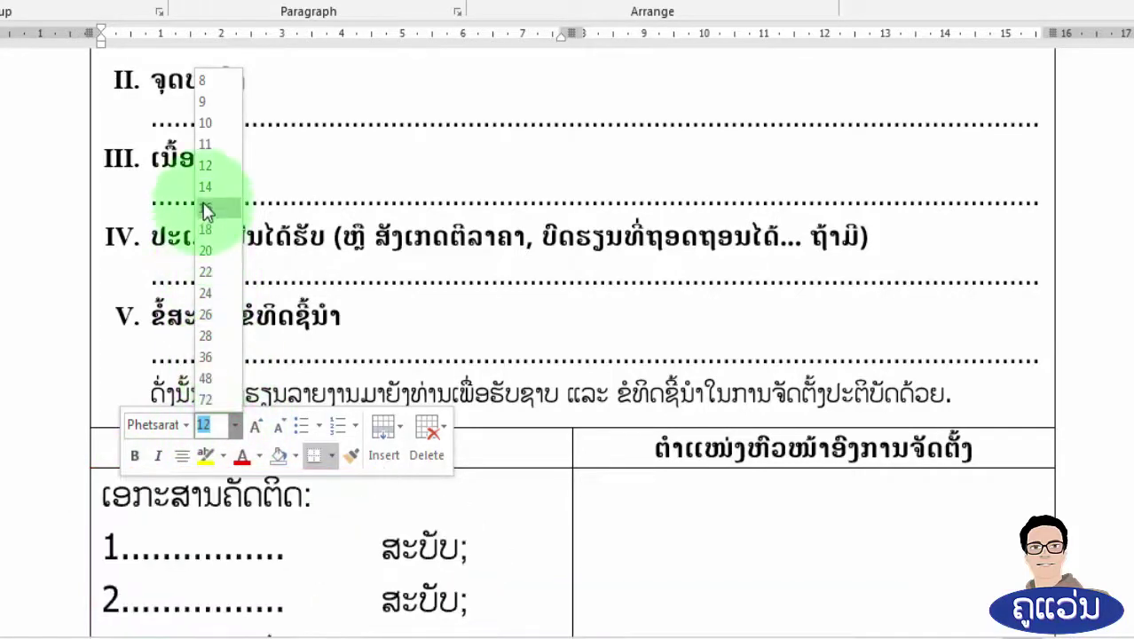
click(228, 133)
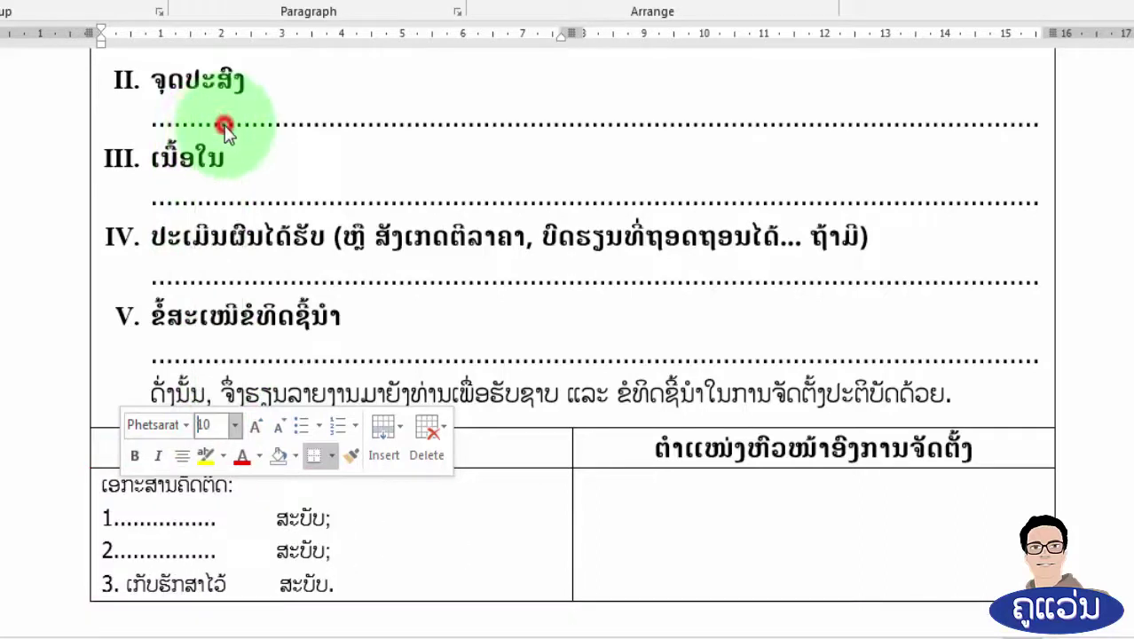
click(487, 593)
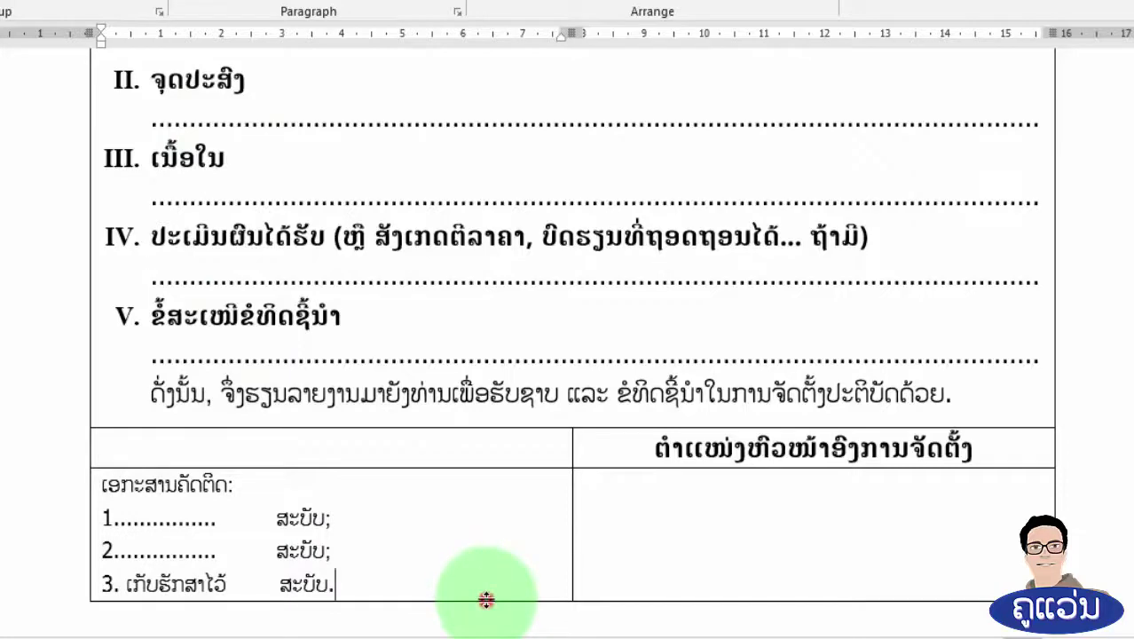
drag(486, 601, 488, 546)
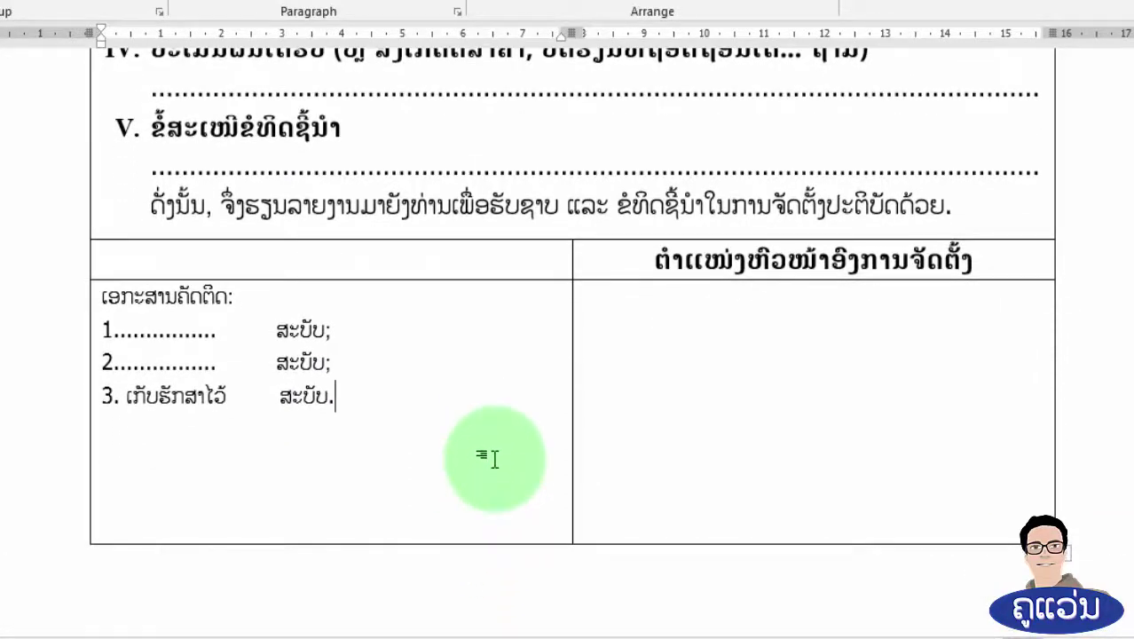
Clear the table style from the entire report table so that none of its borders remain
scroll(493, 457, up, 10)
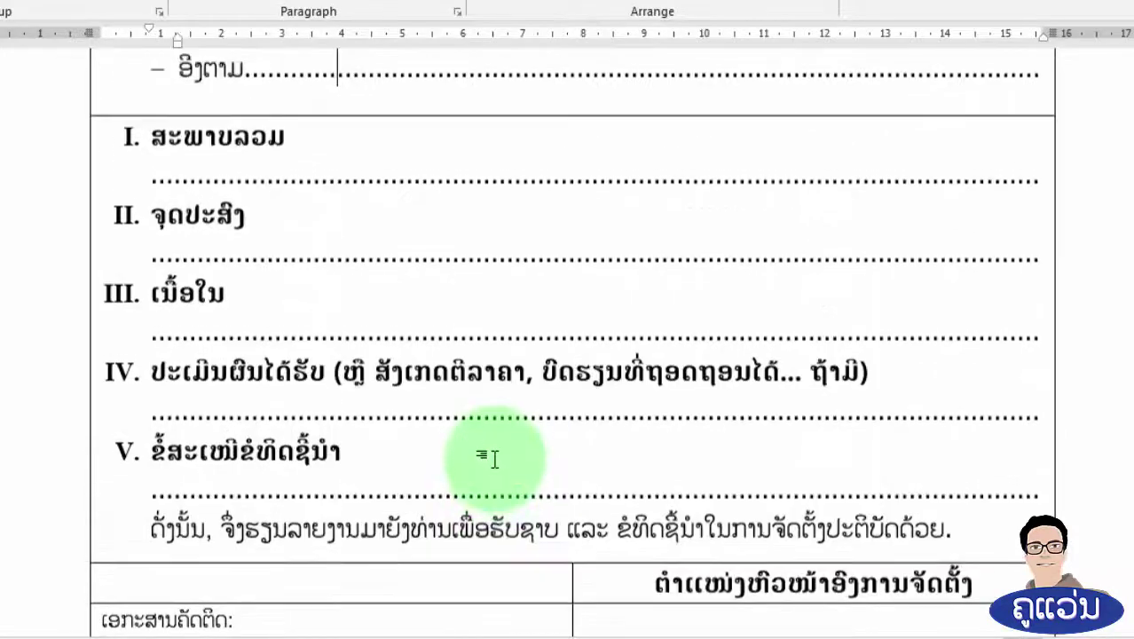
scroll(493, 457, up, 11)
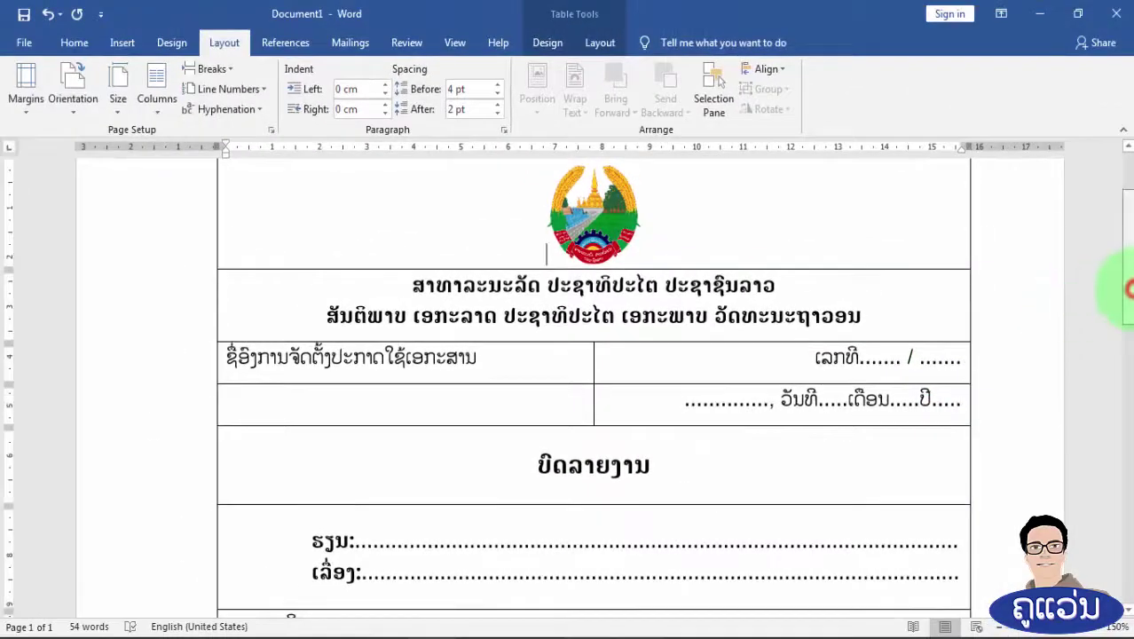
mouse_move(1127, 288)
mouse_down()
mouse_move(1123, 506)
mouse_move(1121, 240)
mouse_up()
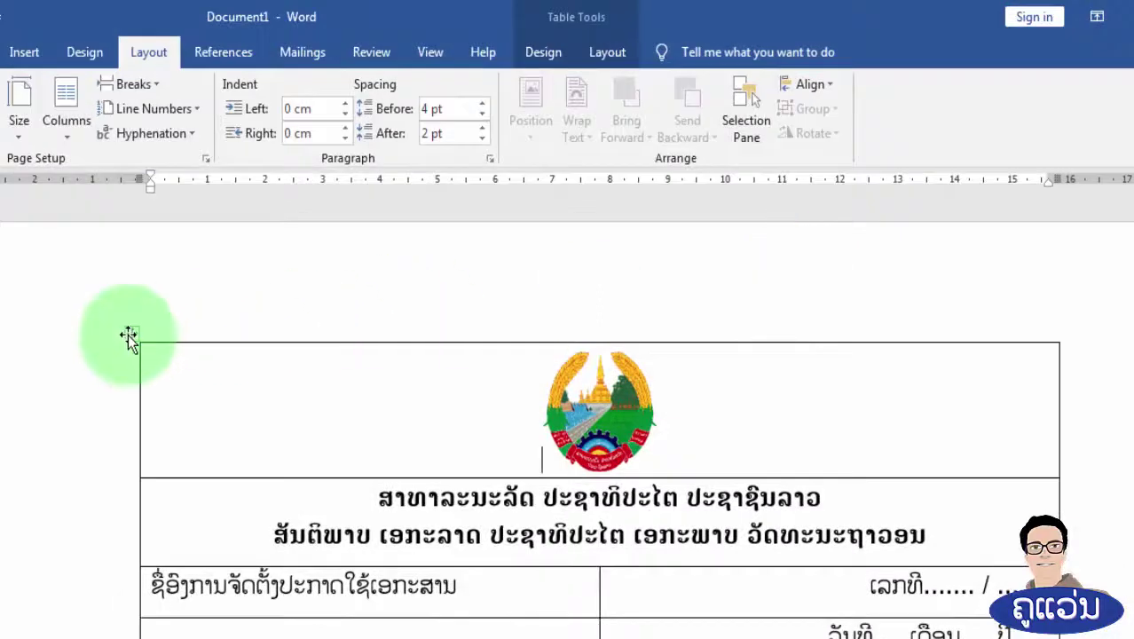
click(128, 337)
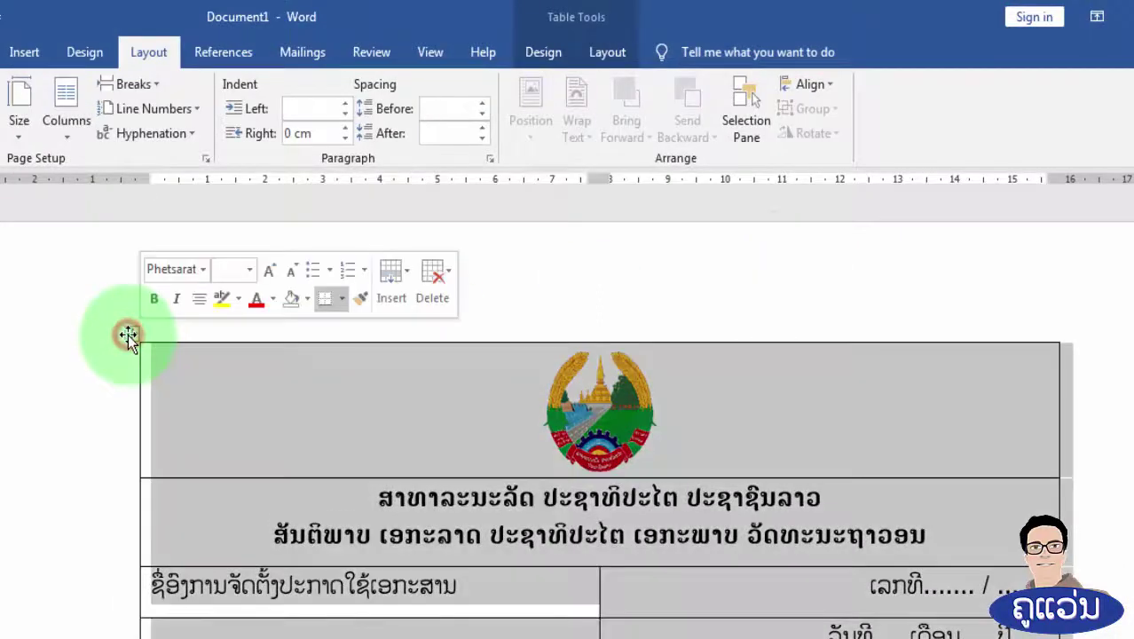
click(556, 56)
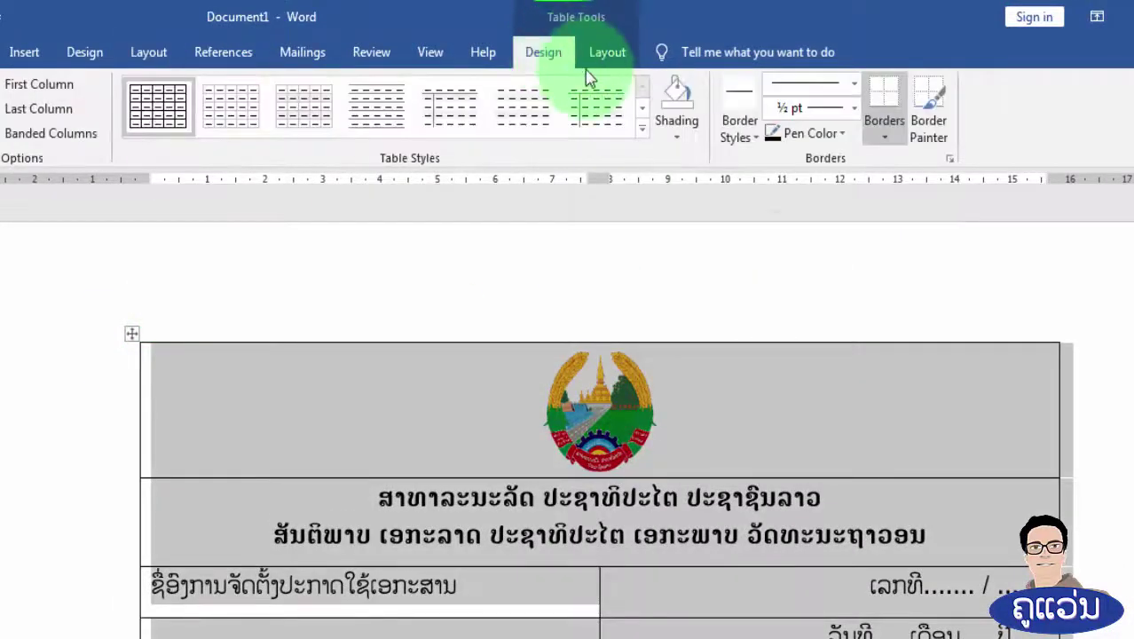
click(642, 135)
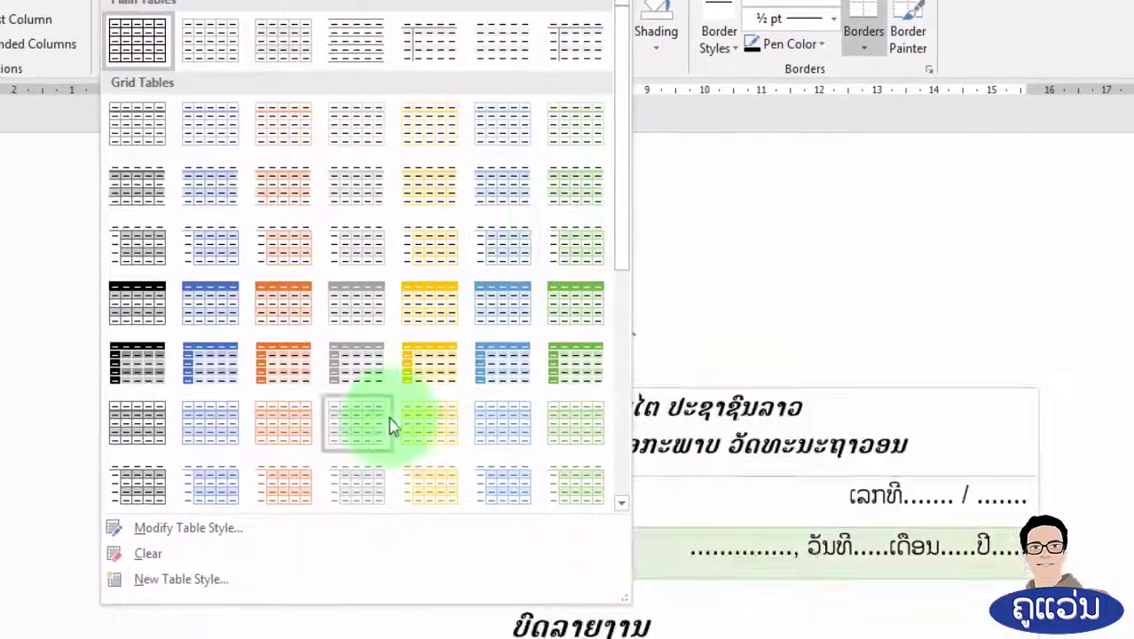
click(324, 550)
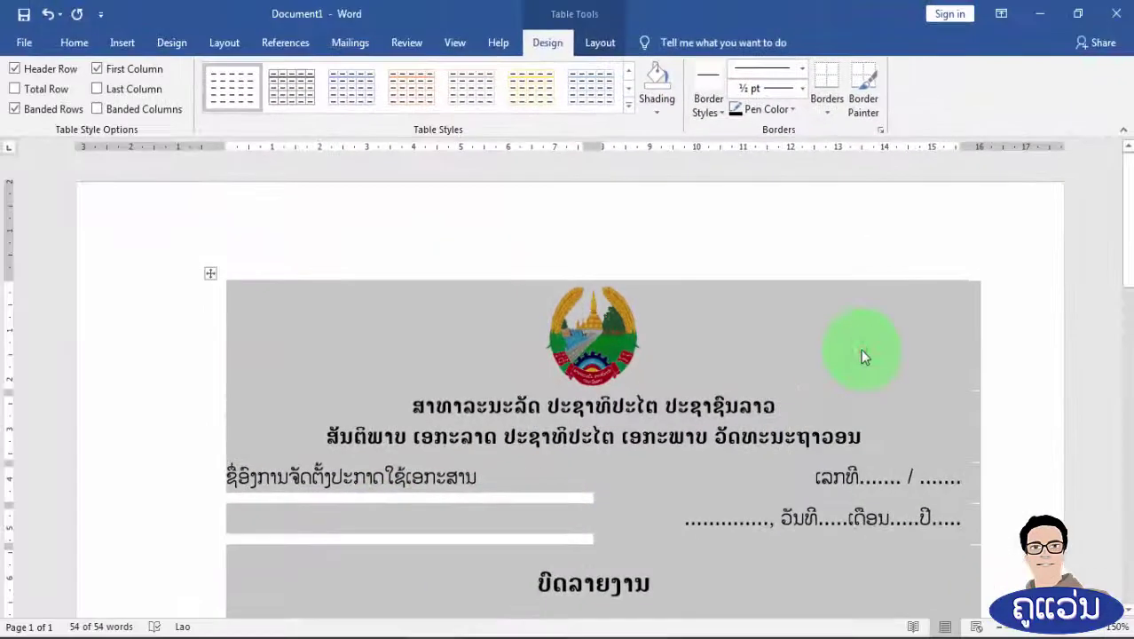
click(885, 348)
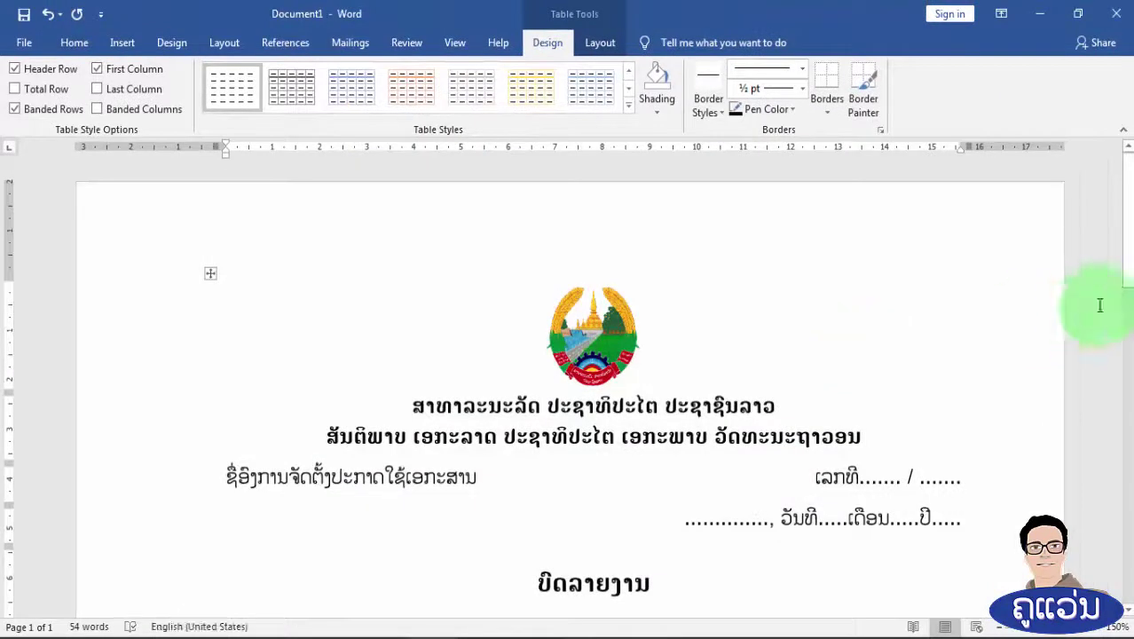
drag(1131, 257, 1093, 207)
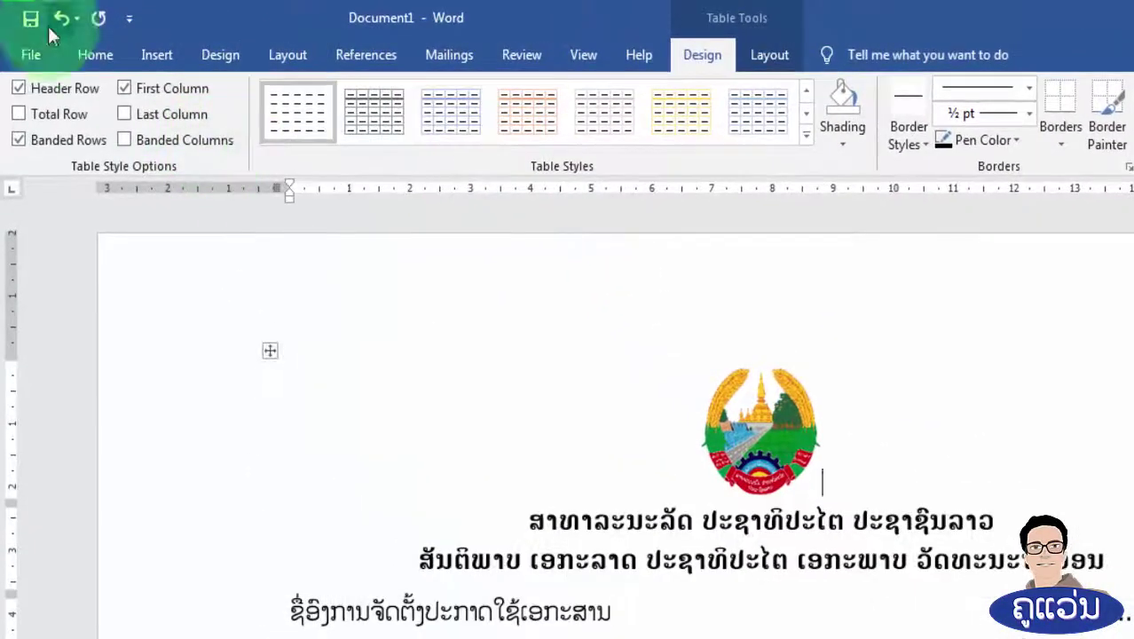
Save the report as a PDF named "ຮ່າງບົດລາຍງານ" in the Documents library, optimized as Standard and set to open after publishing
click(29, 57)
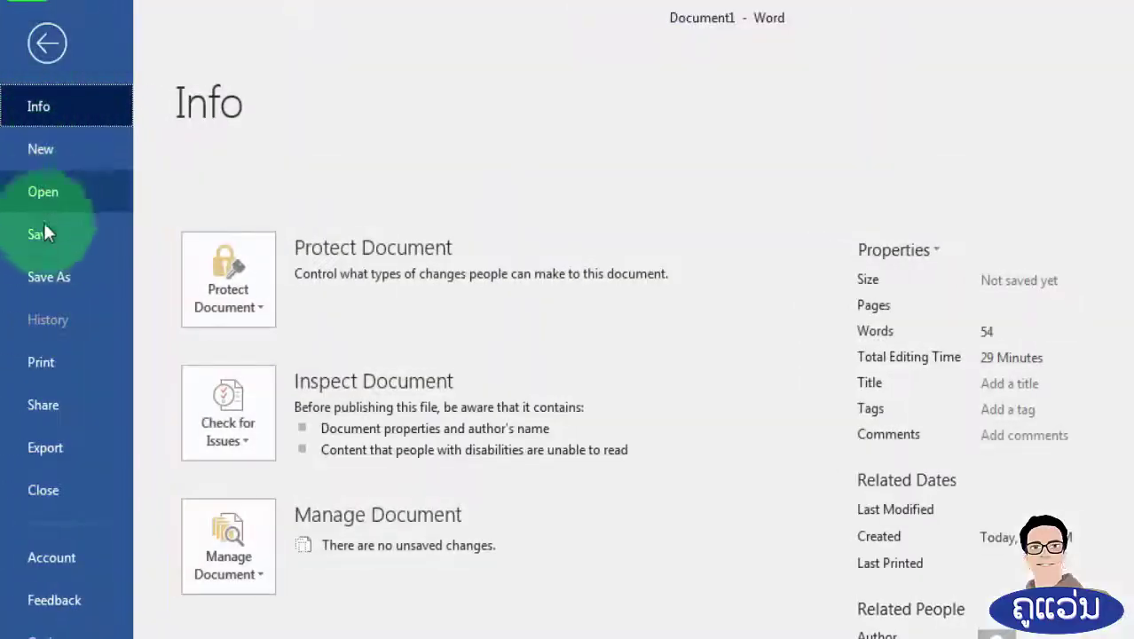
click(49, 275)
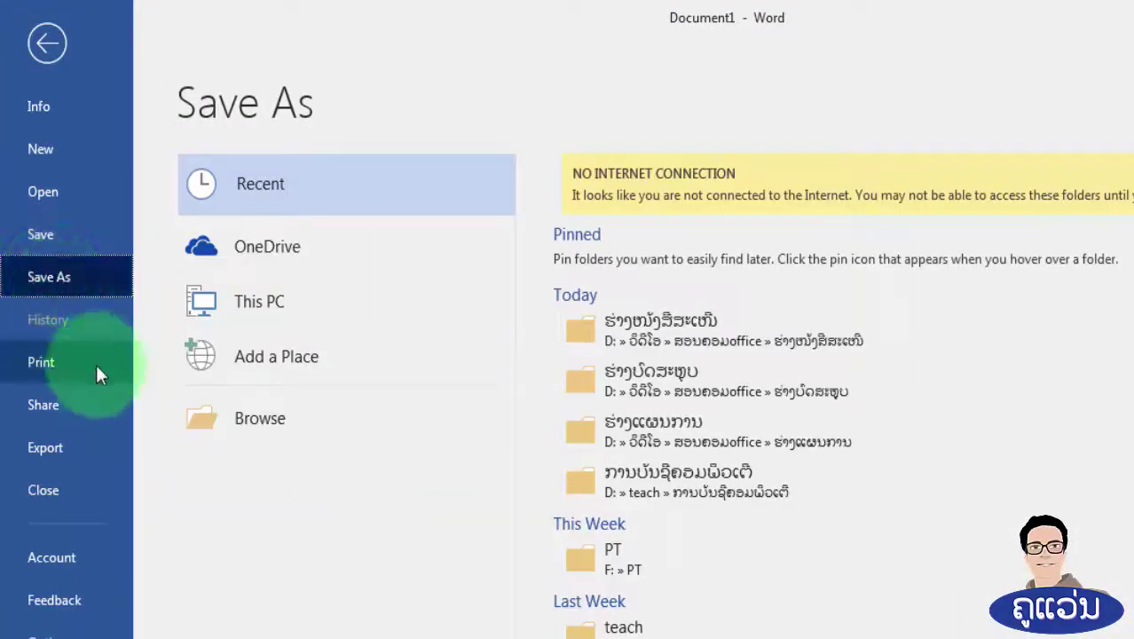
click(240, 420)
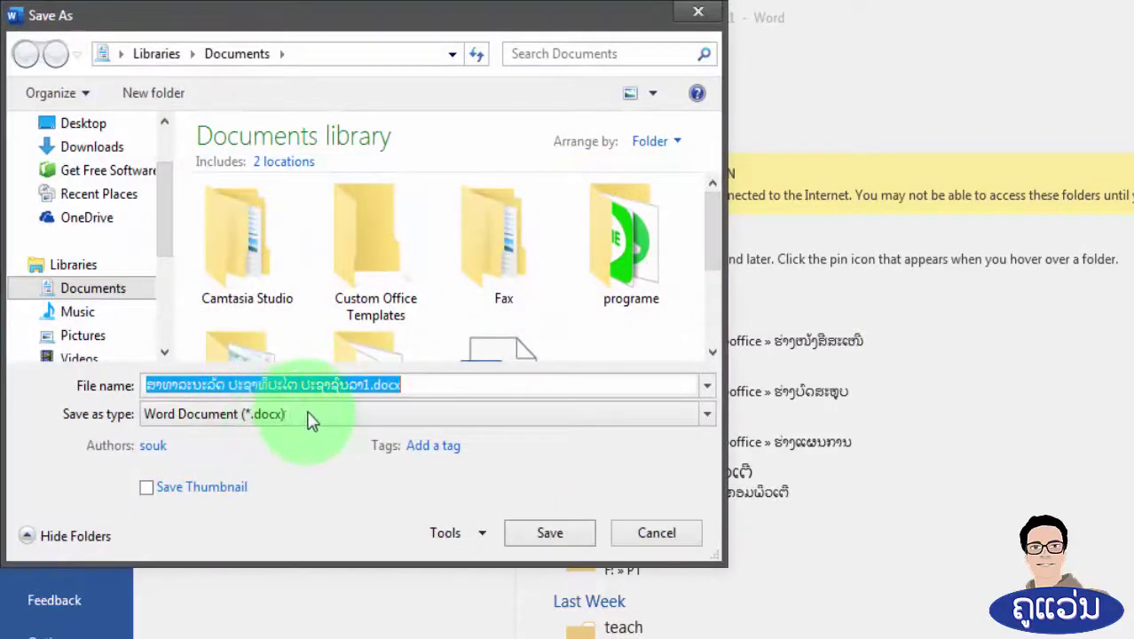
text(ຮ່າງປ)
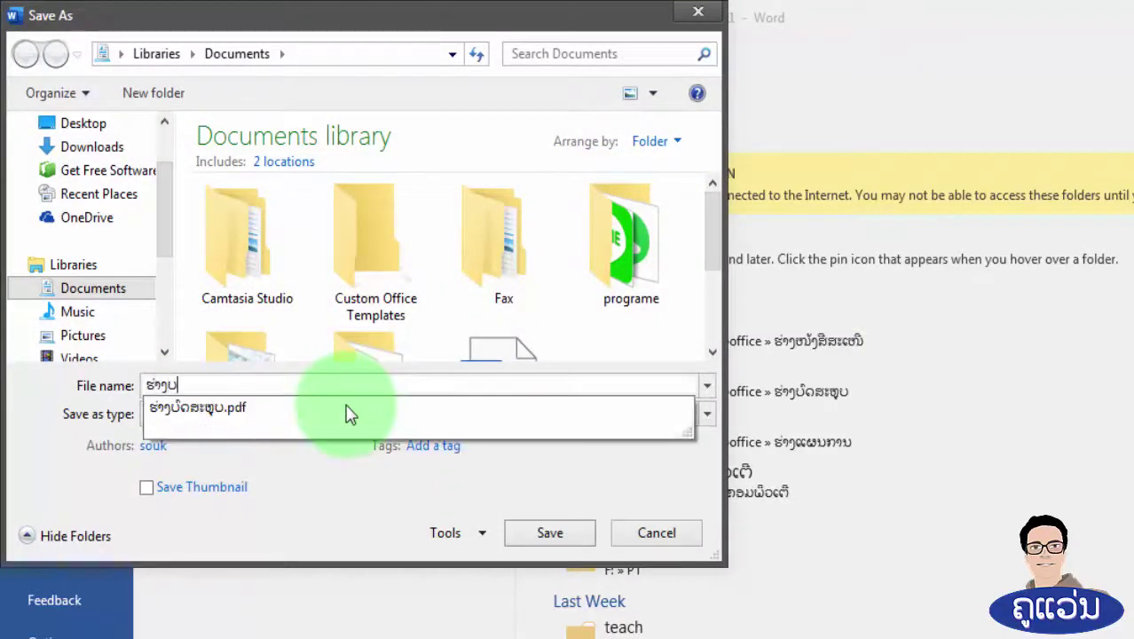
text(ົດ)
click(349, 414)
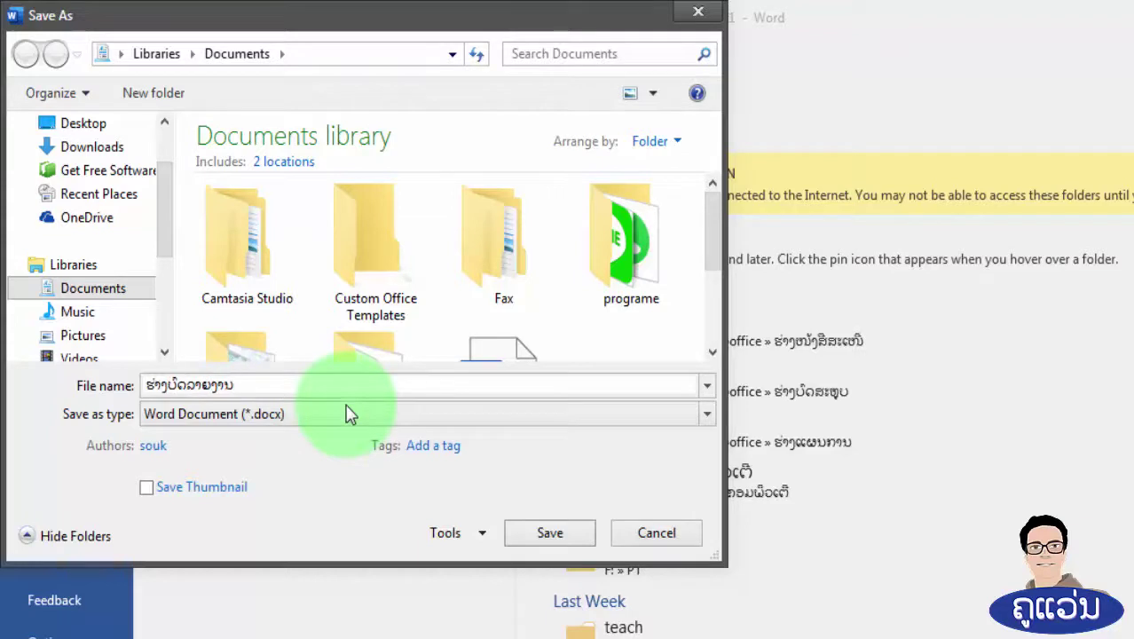
click(301, 417)
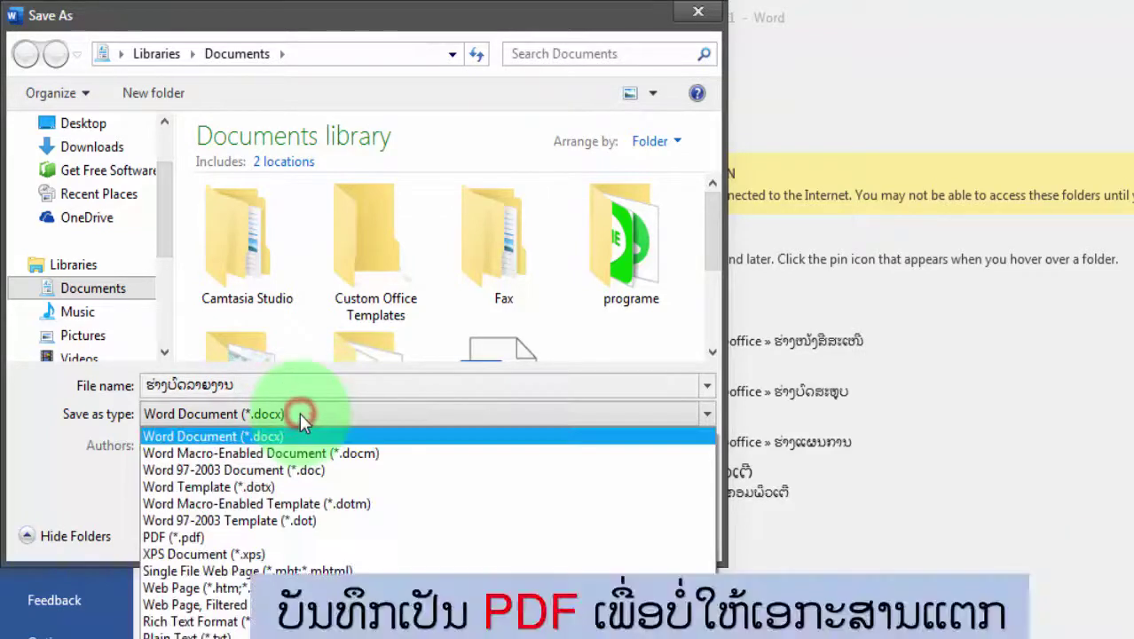
click(284, 538)
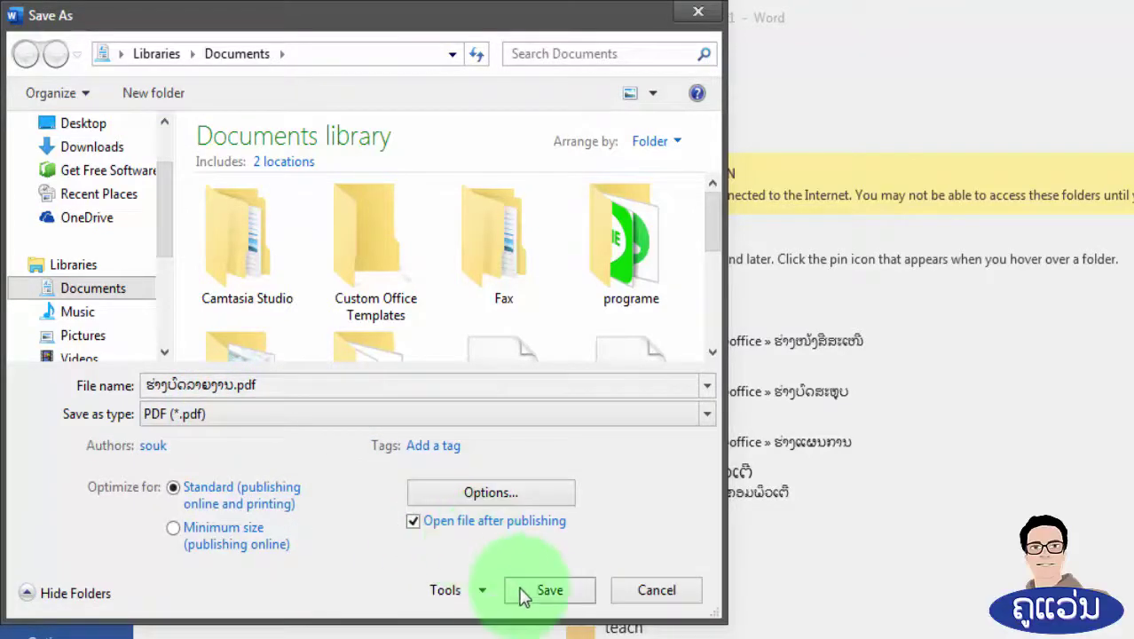
click(546, 590)
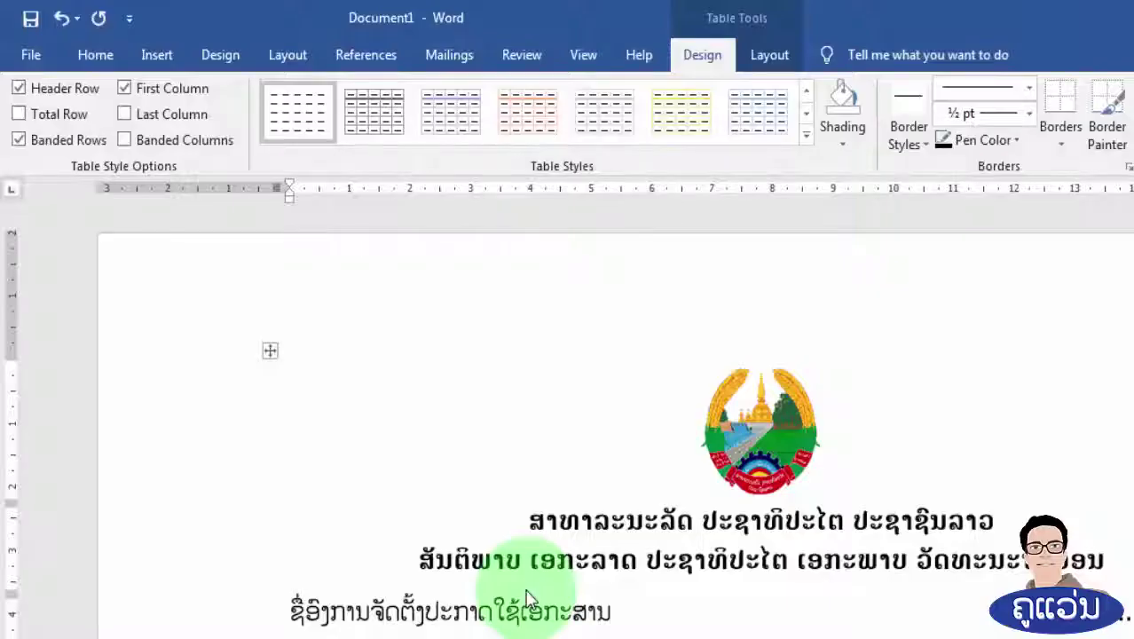